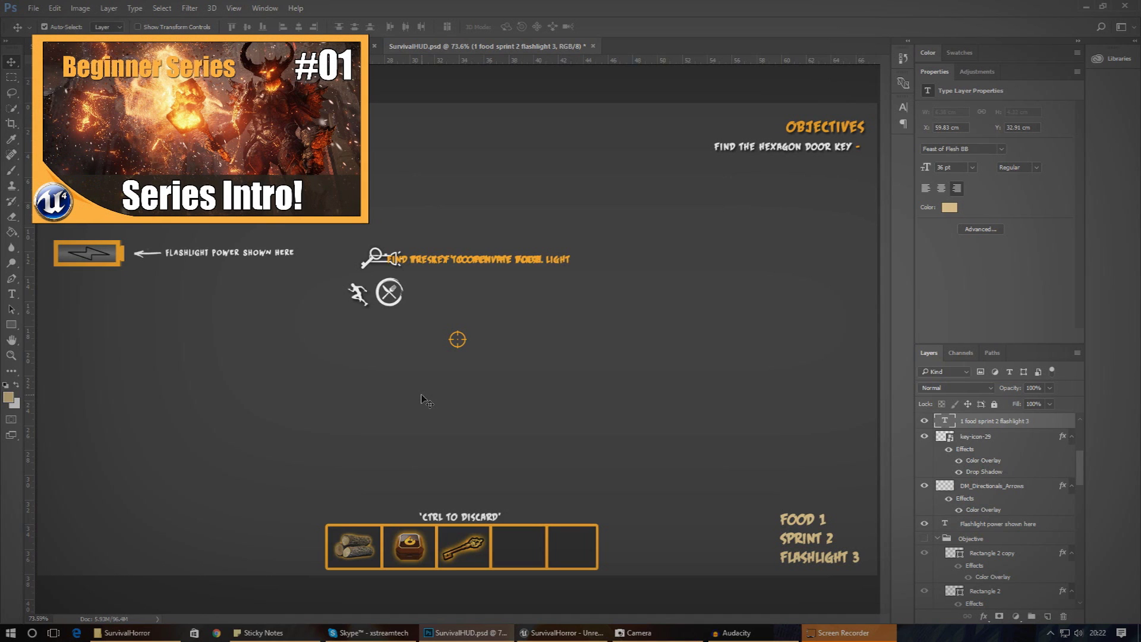
- Examine the HUD mockup's status bars, flashlight power note, prompt icons, and food, sprint and flashlight list
click(12, 355)
click(391, 240)
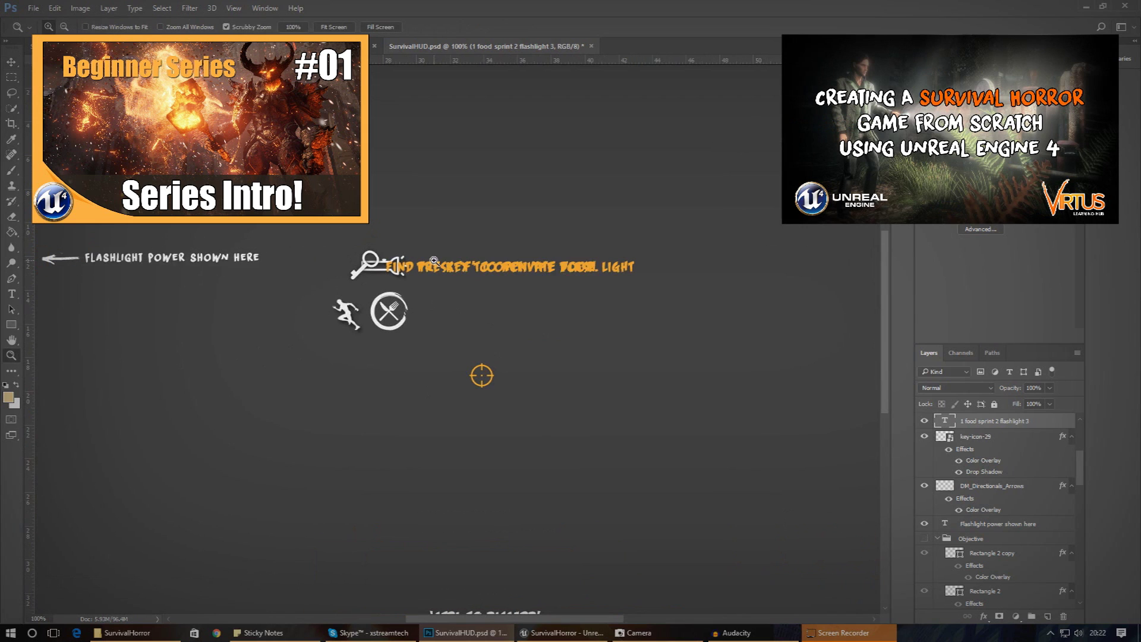
drag(507, 620, 475, 620)
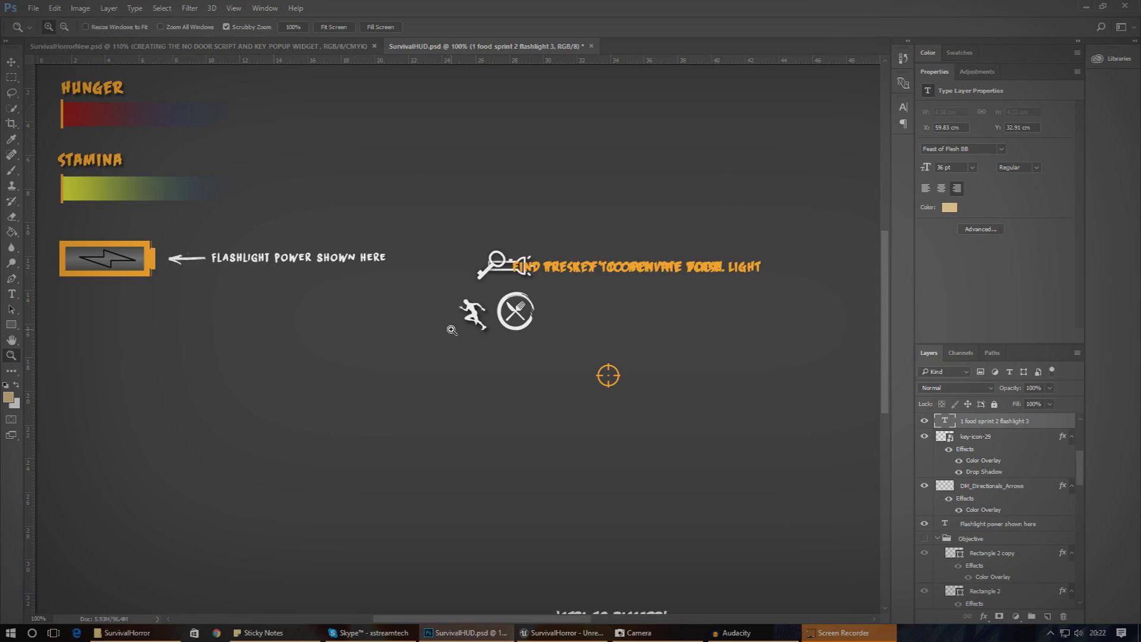
right_click(472, 313)
click(489, 323)
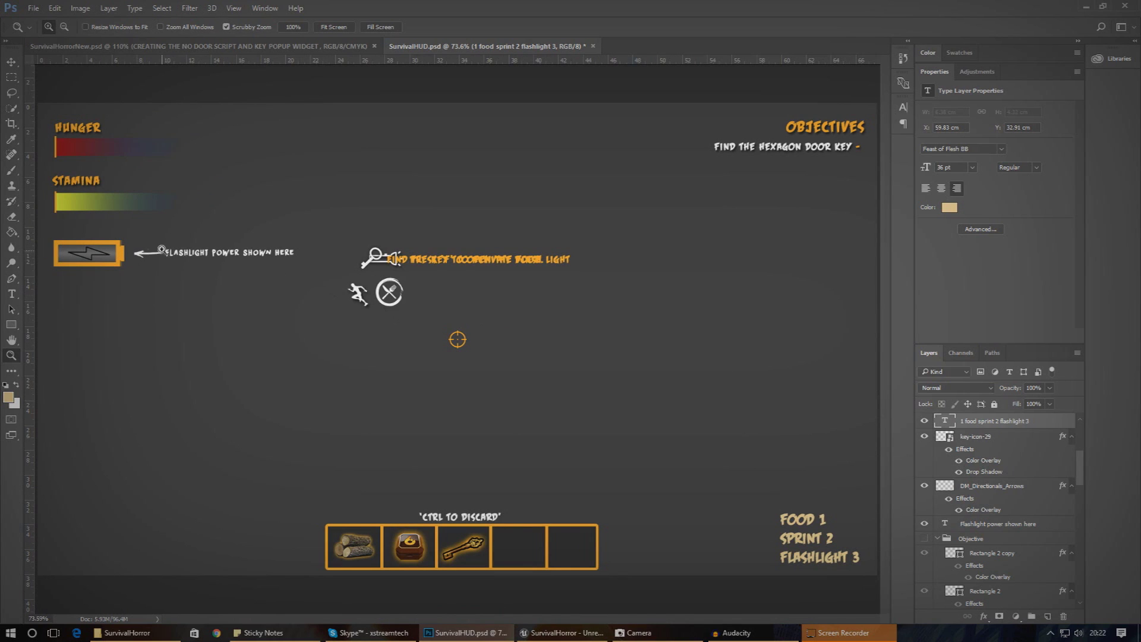
click(159, 248)
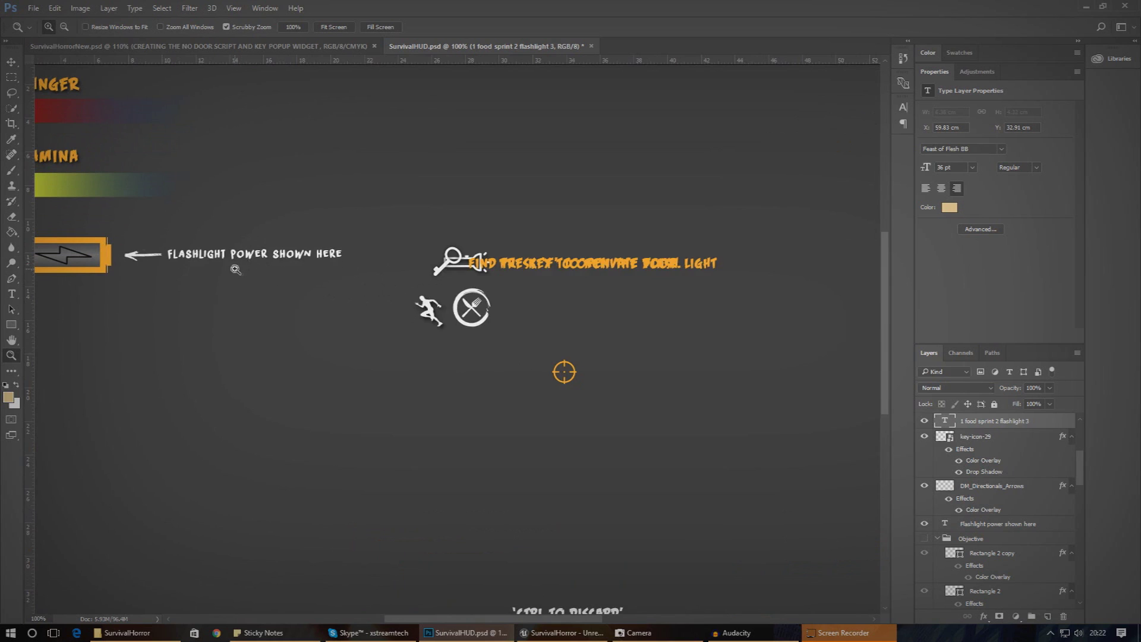
scroll(229, 267, up, 1)
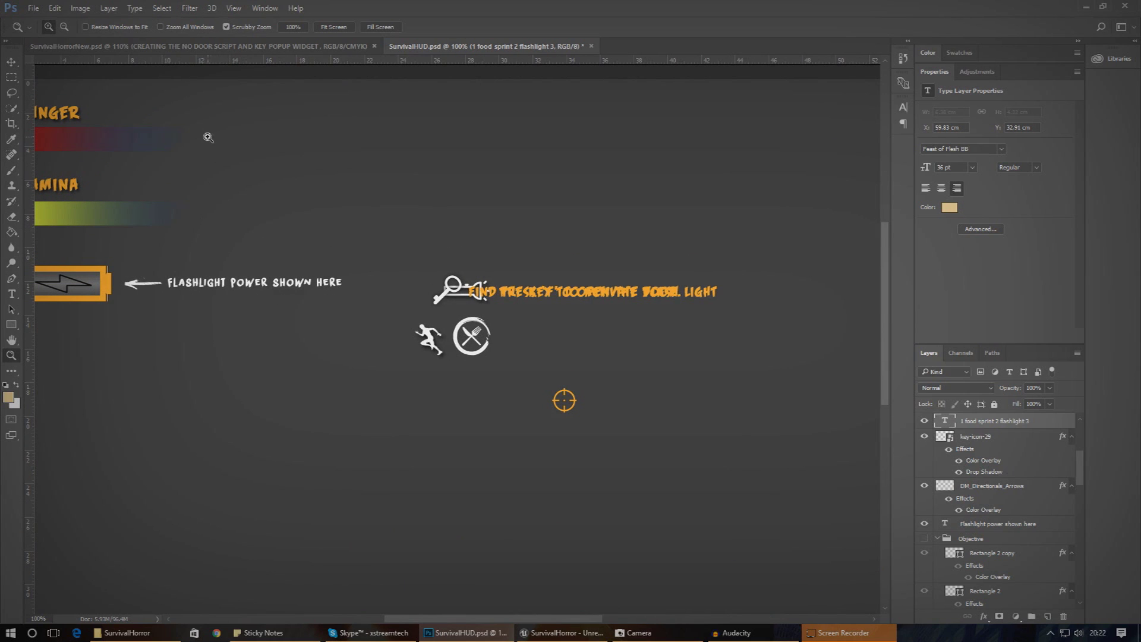
key(ctrl+0)
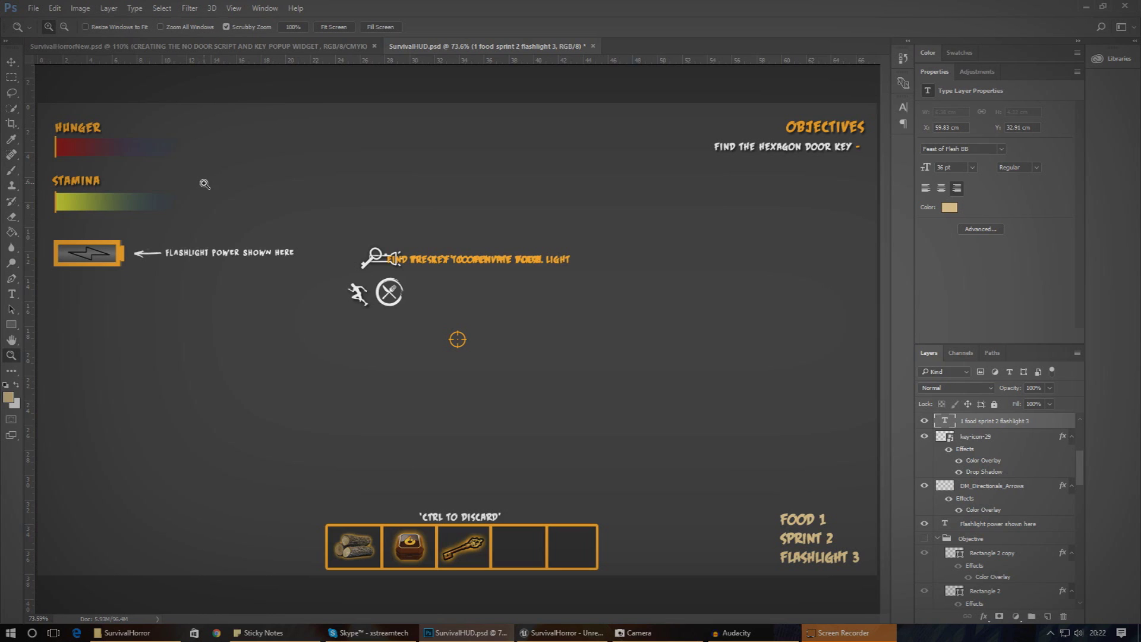
click(818, 555)
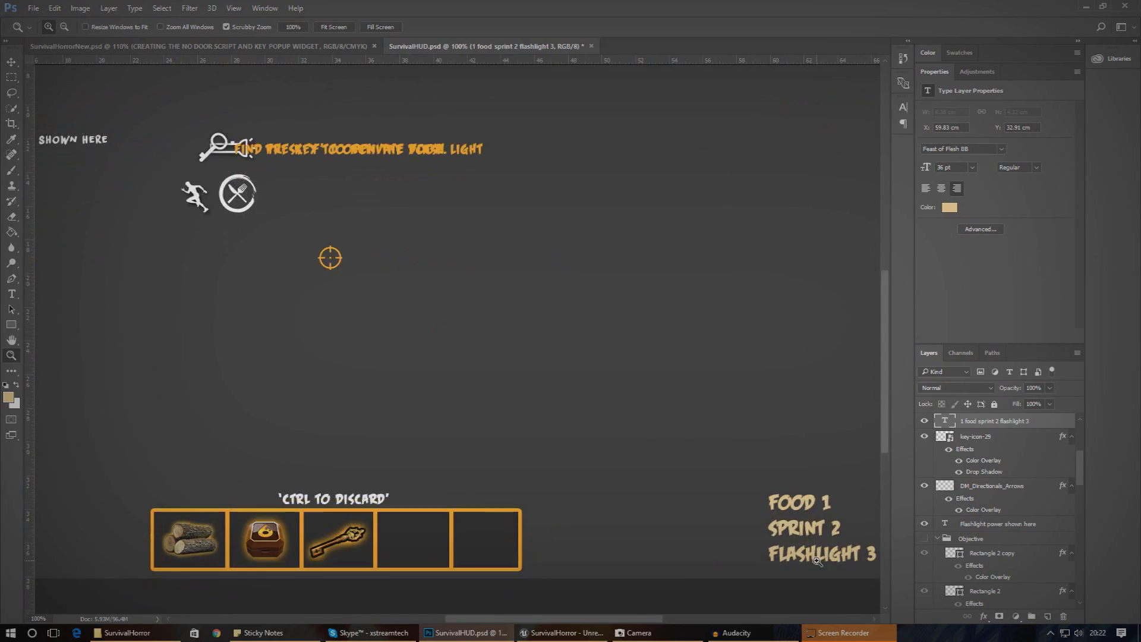
click(675, 618)
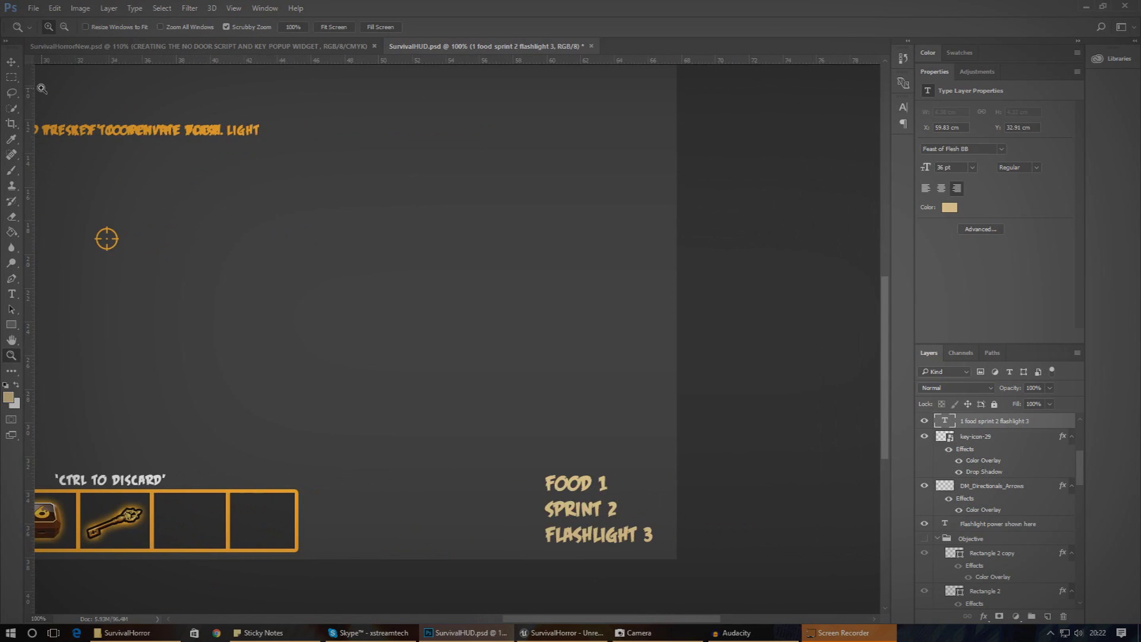
scroll(248, 298, up, 3)
key(ctrl+0)
- Move the food, sprint and flashlight text block closer to the canvas centre and append the line "objectives found in top right"
click(11, 62)
drag(799, 524, 667, 414)
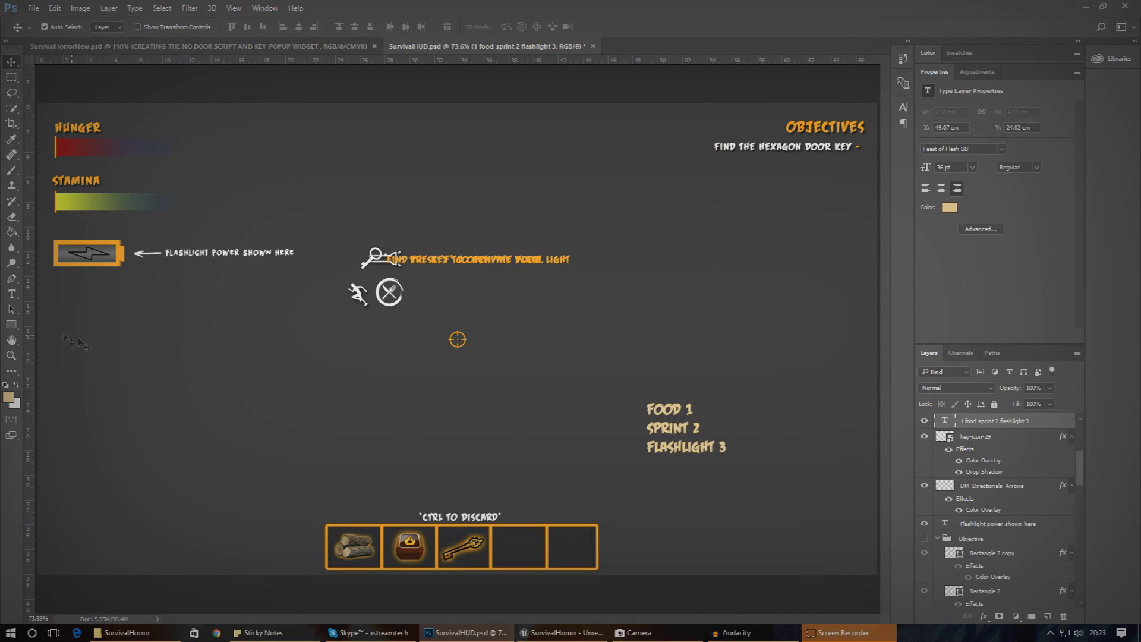
click(12, 294)
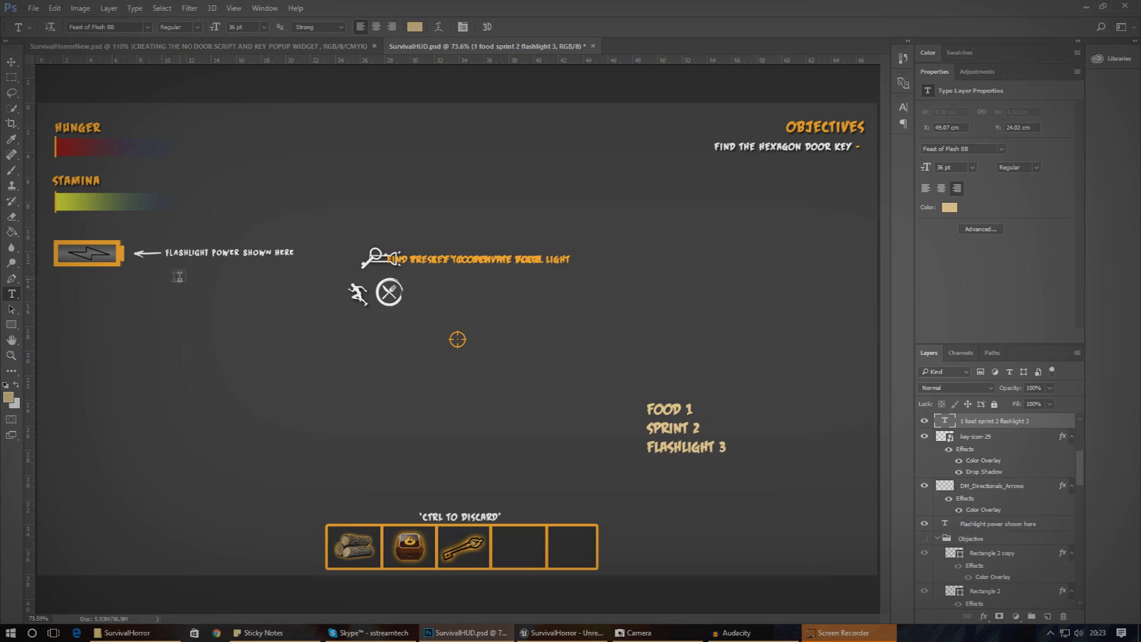
click(725, 445)
key(Return)
text(objectives found in top right)
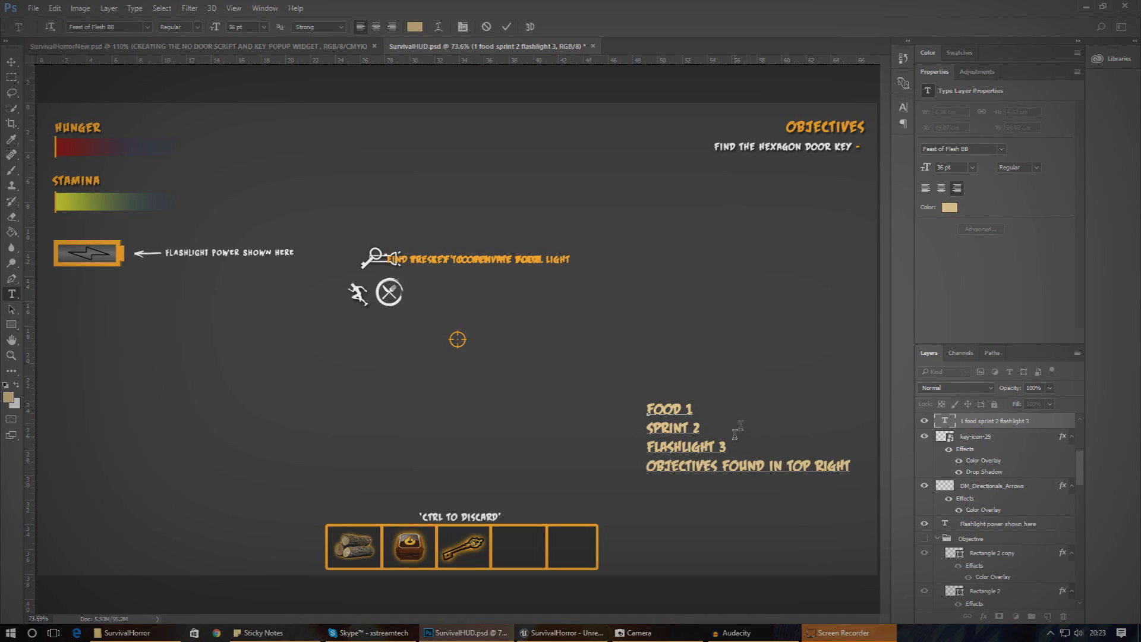
key(Home)
key(ctrl+Return)
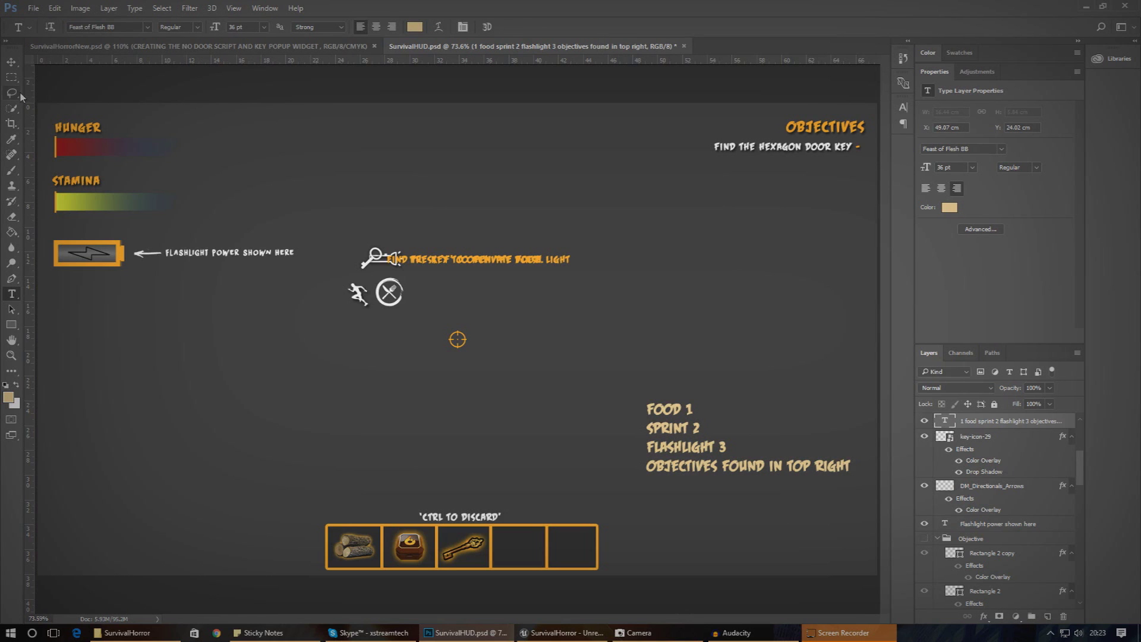
key(v)
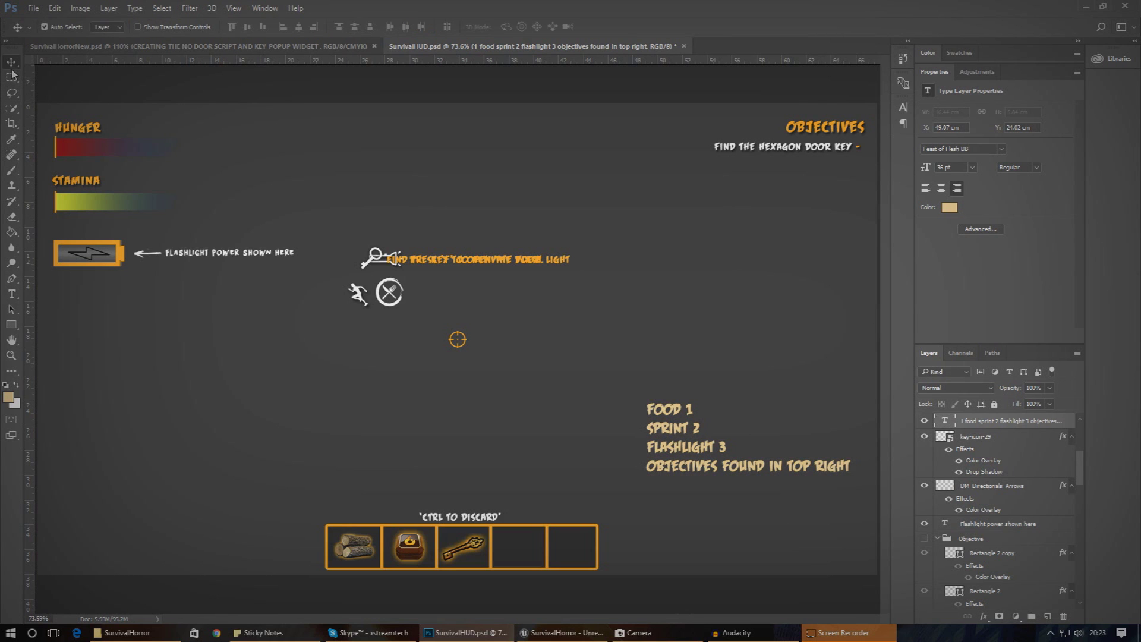
- Switch to Unreal Editor and create a Widget Blueprint named InstructionalWidget in the ThirdPersonBP Blueprints folder
click(1085, 7)
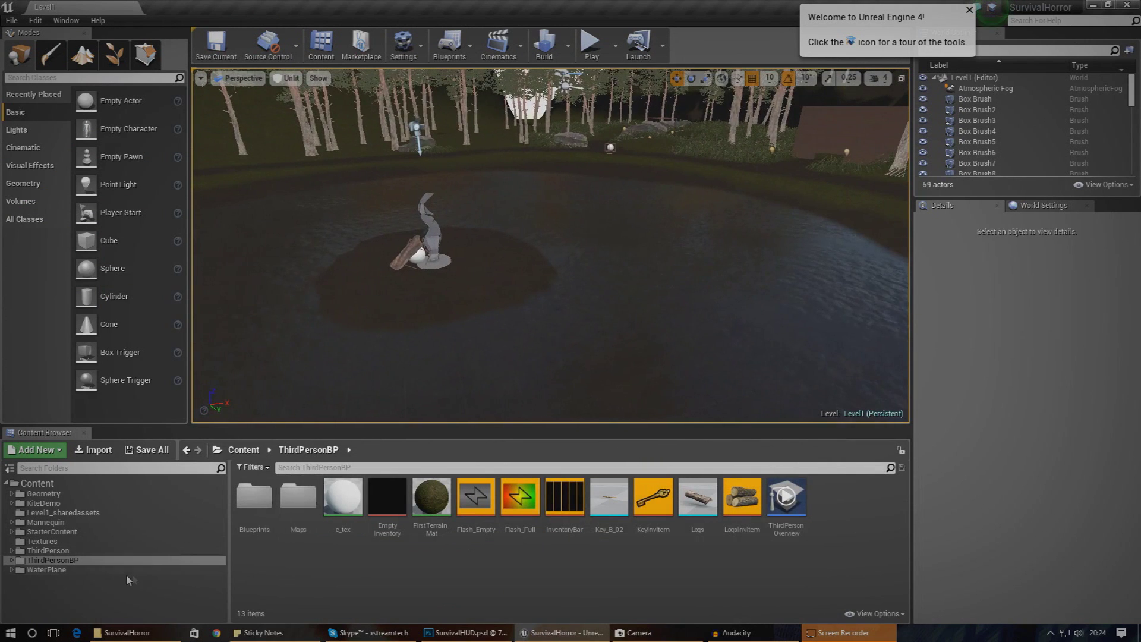
double_click(255, 502)
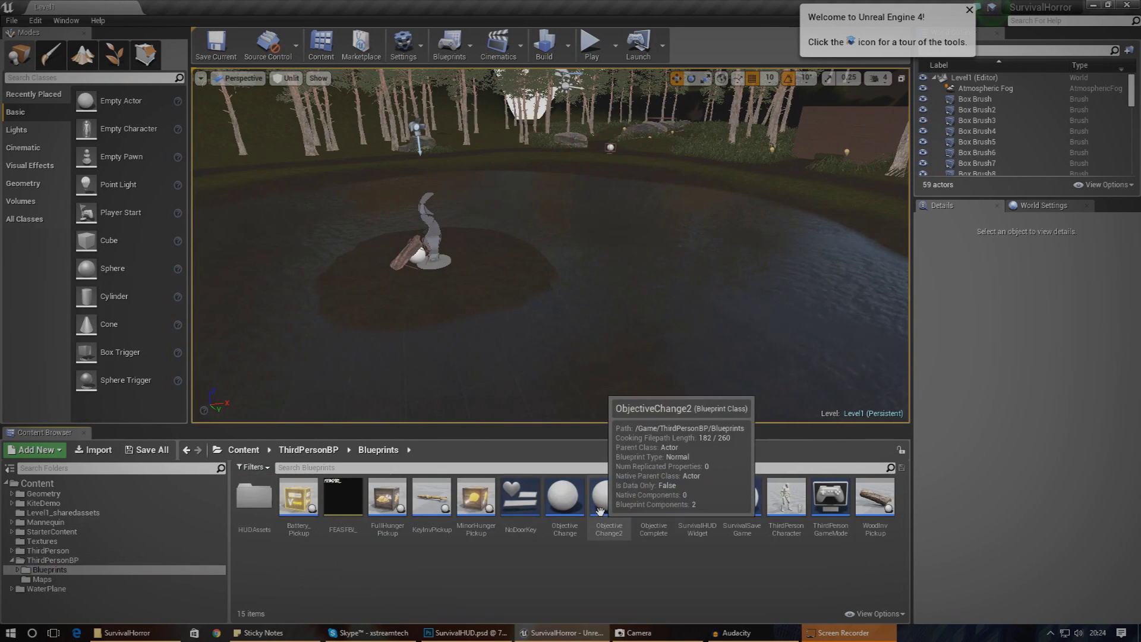
right_click(618, 557)
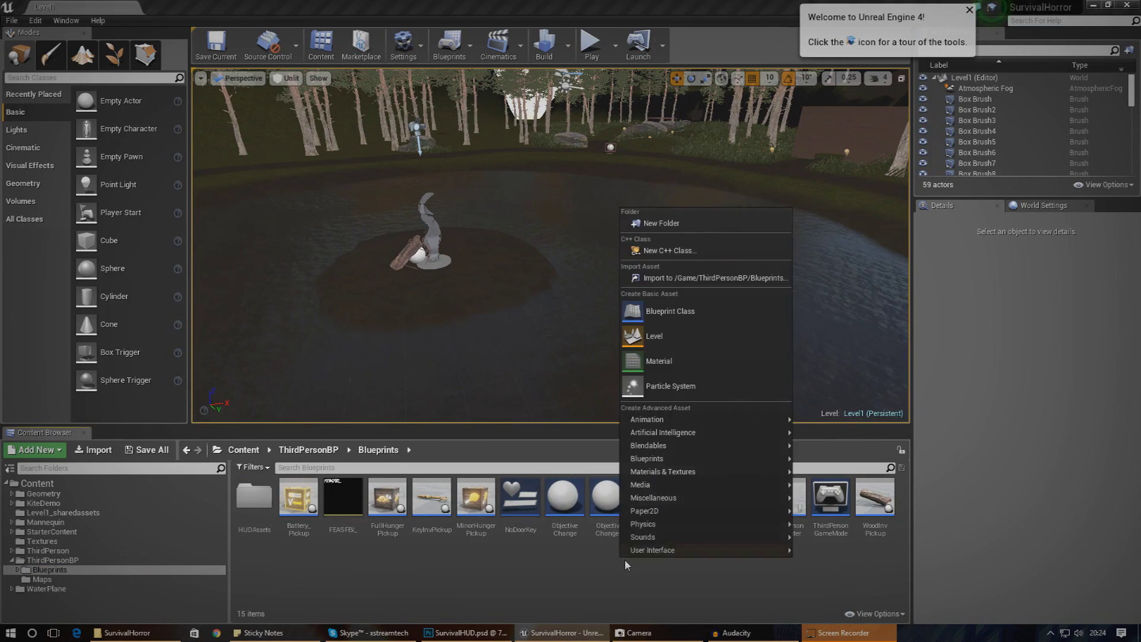
click(461, 559)
right_click(461, 559)
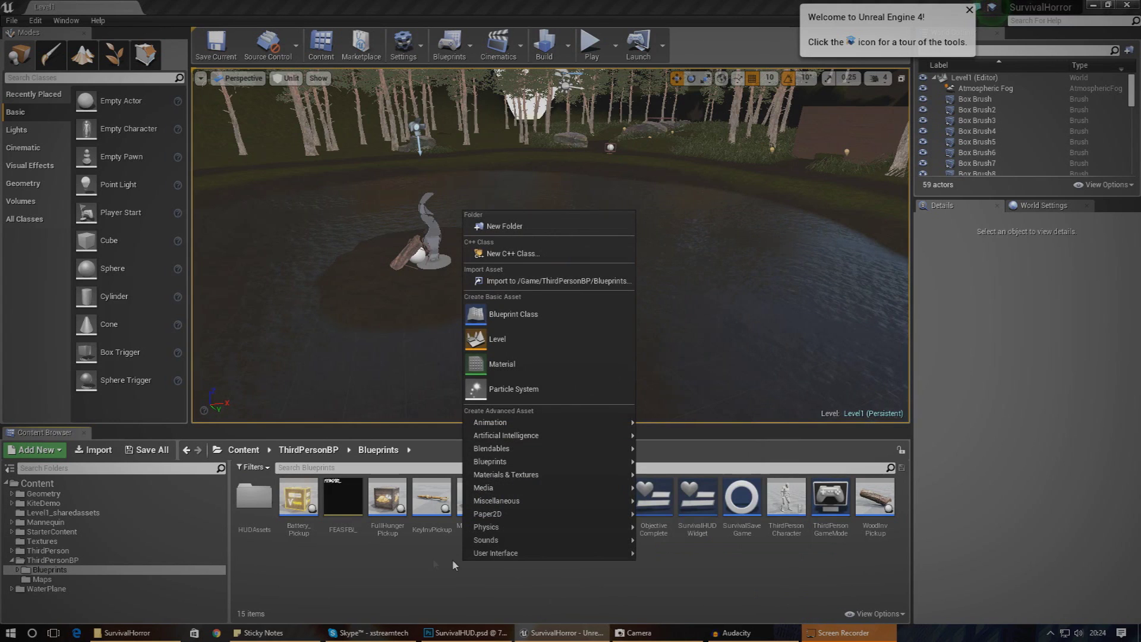
mouse_move(499, 554)
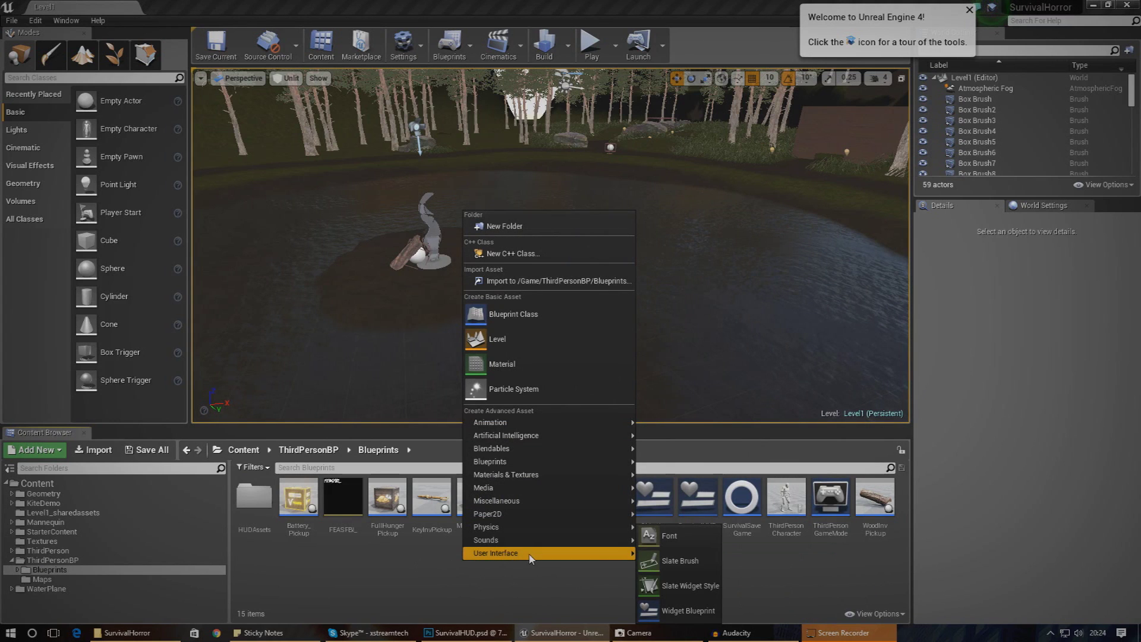
click(659, 610)
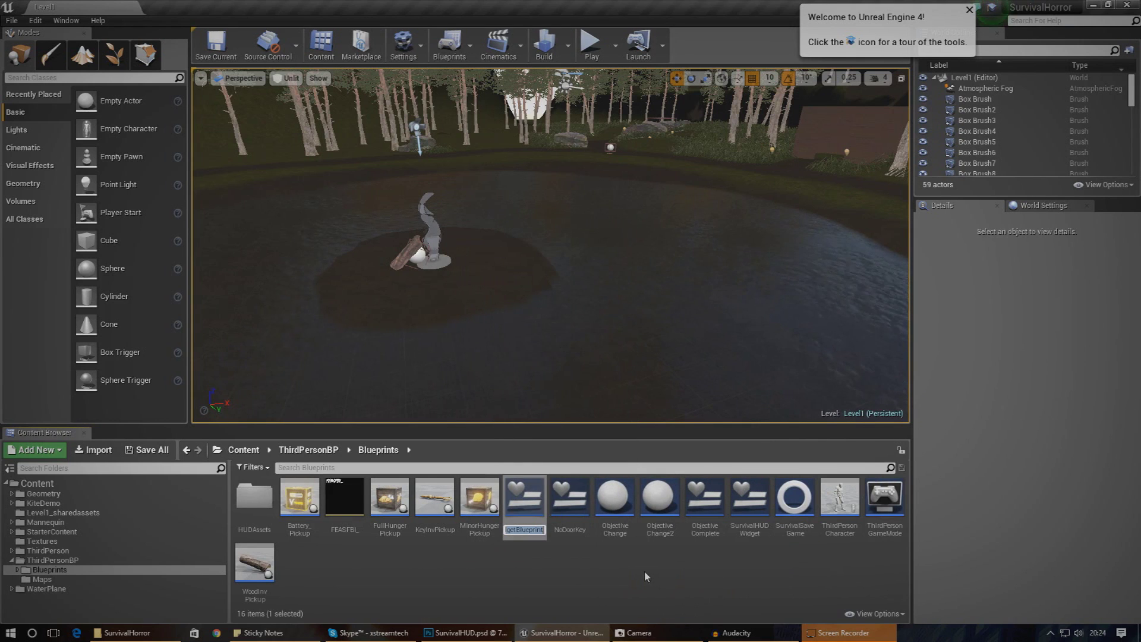
text(Instructions)
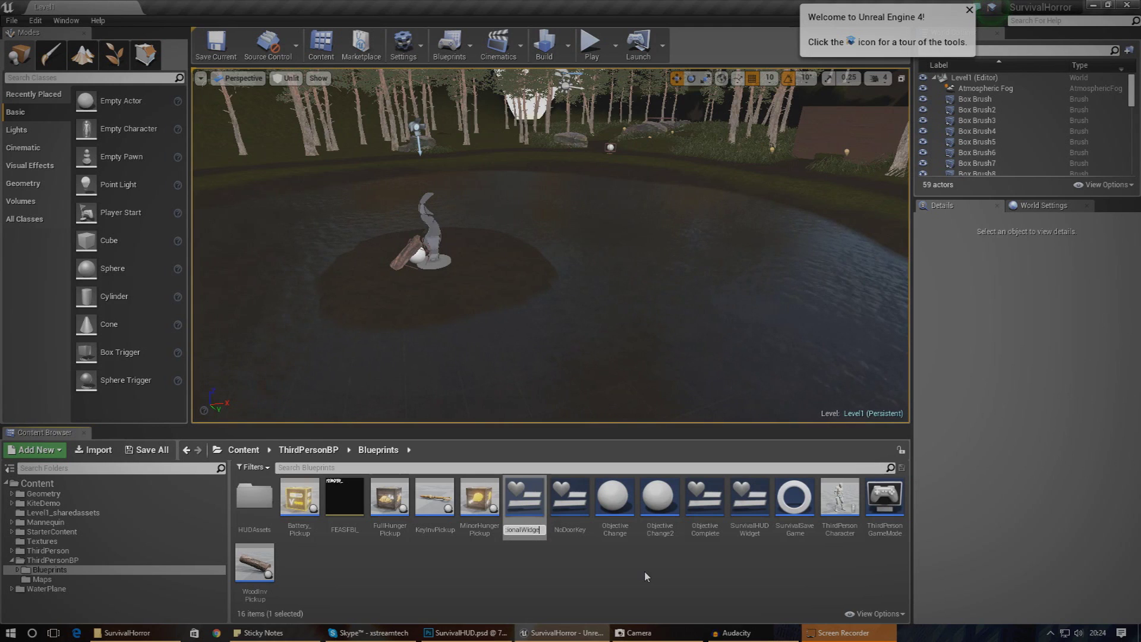
key(Return)
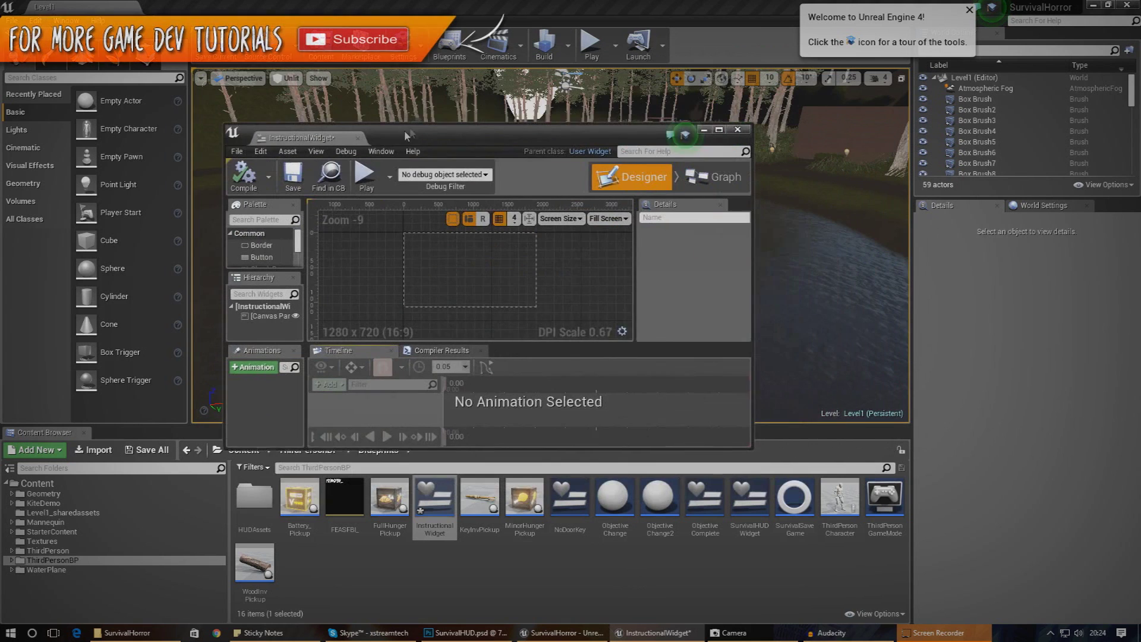
- Maximise the InstructionalWidget editor window to show its empty canvas at a larger scale
double_click(550, 144)
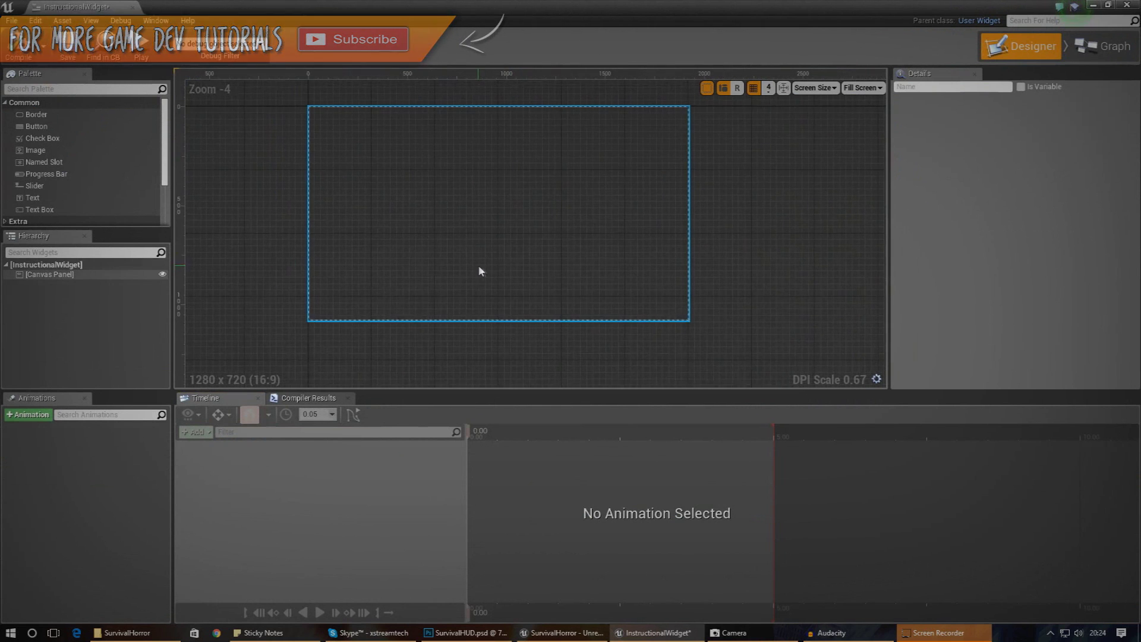
scroll(489, 240, up, 3)
scroll(475, 267, down, 1)
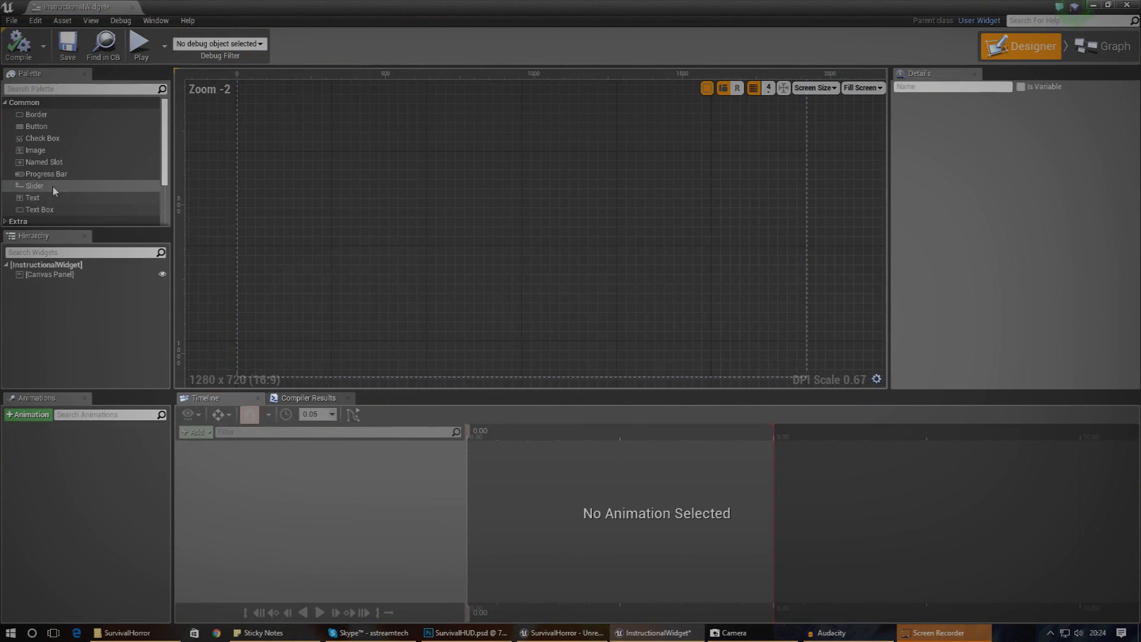
- Switch to the SurvivalHUD.psd document in Photoshop and maximise its window
click(440, 633)
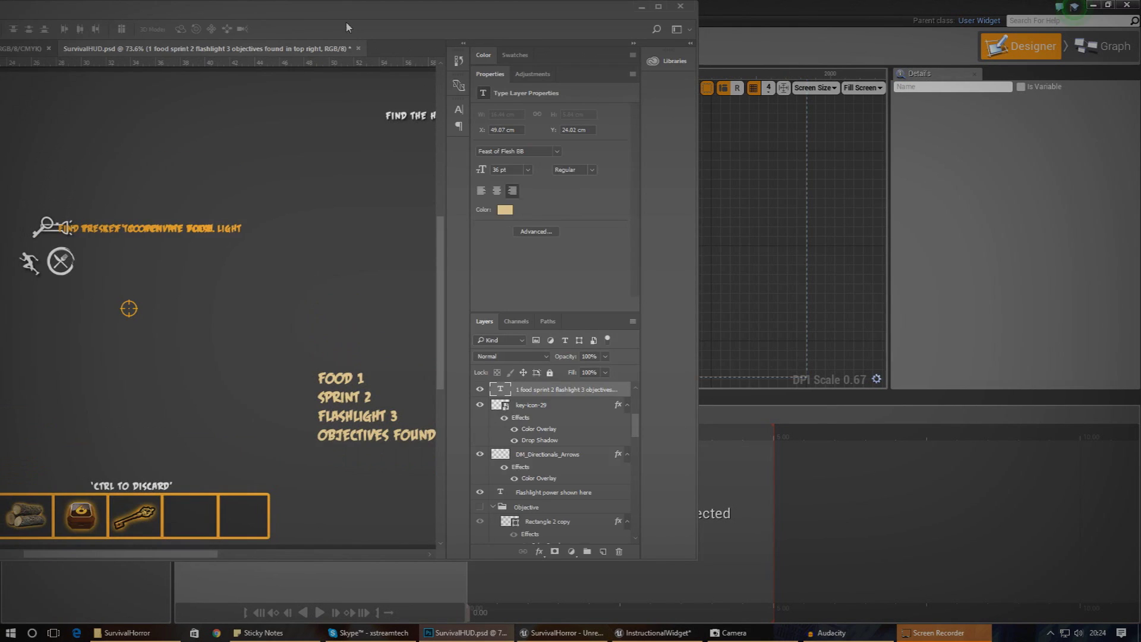
drag(344, 20, 643, 92)
double_click(644, 92)
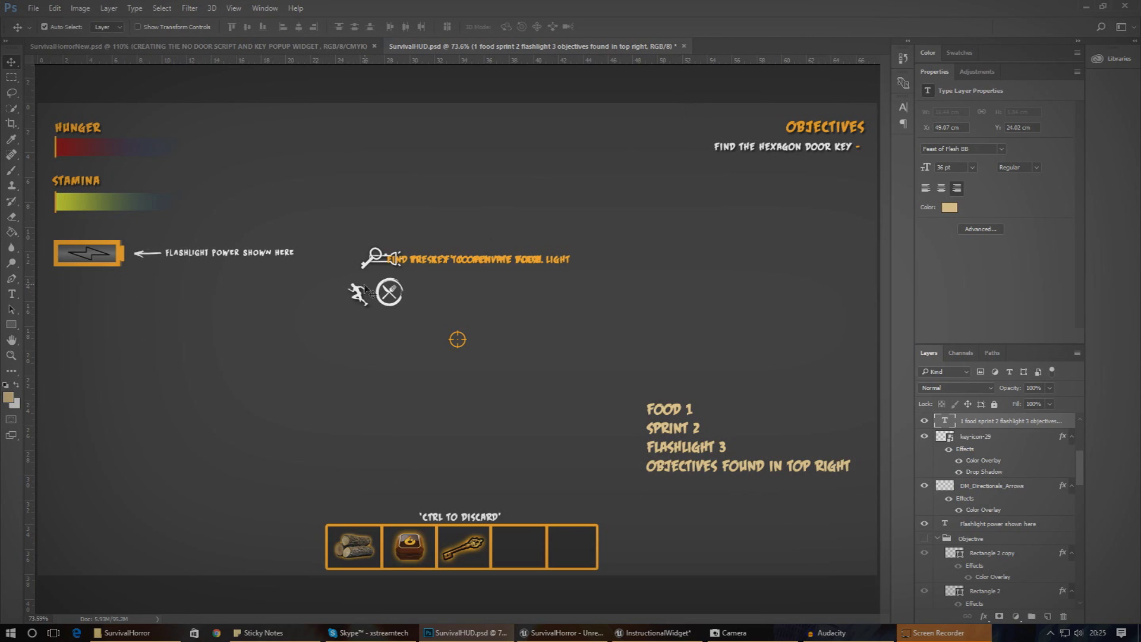
- Set the Rectangular Marquee feather to 0 px and select the area around the knife-and-fork food icon
click(11, 355)
drag(453, 255, 499, 253)
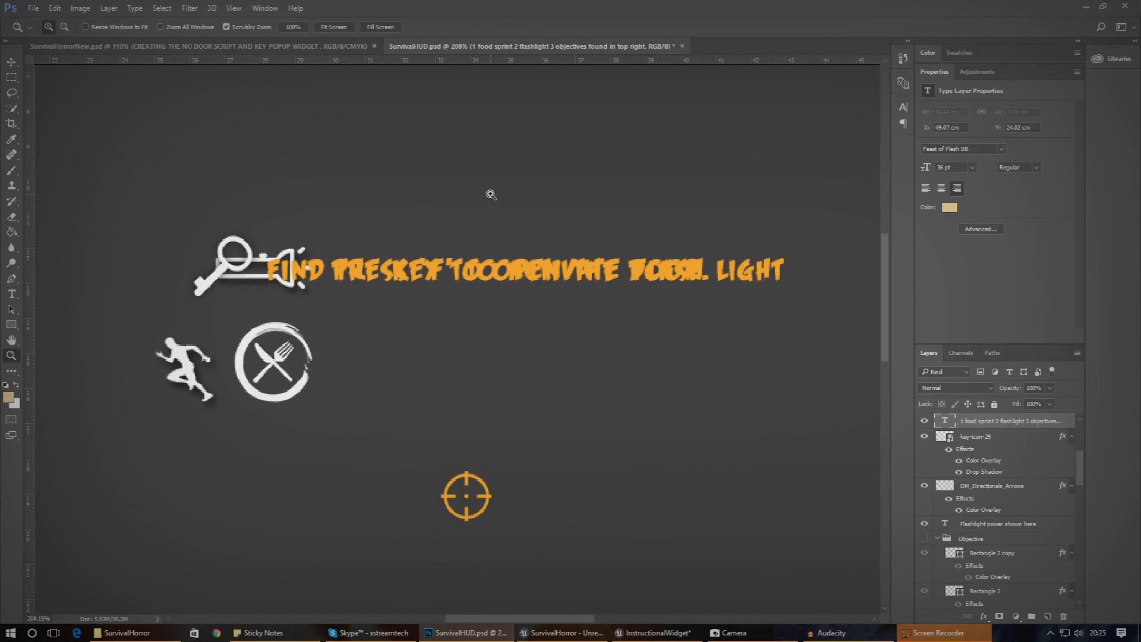
click(11, 293)
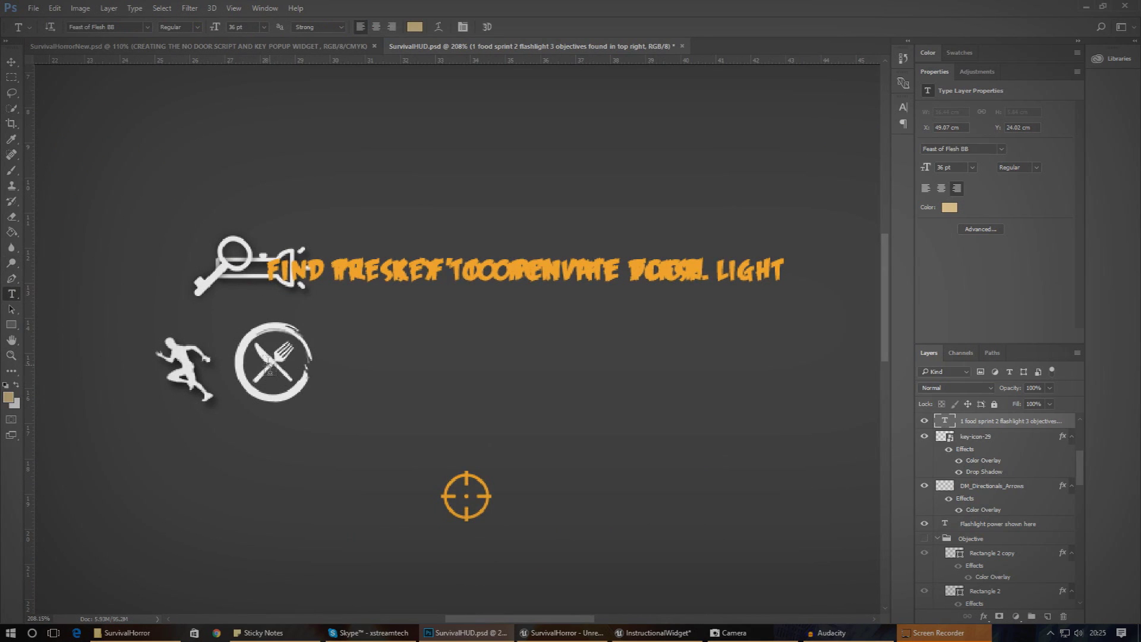
click(72, 172)
click(11, 77)
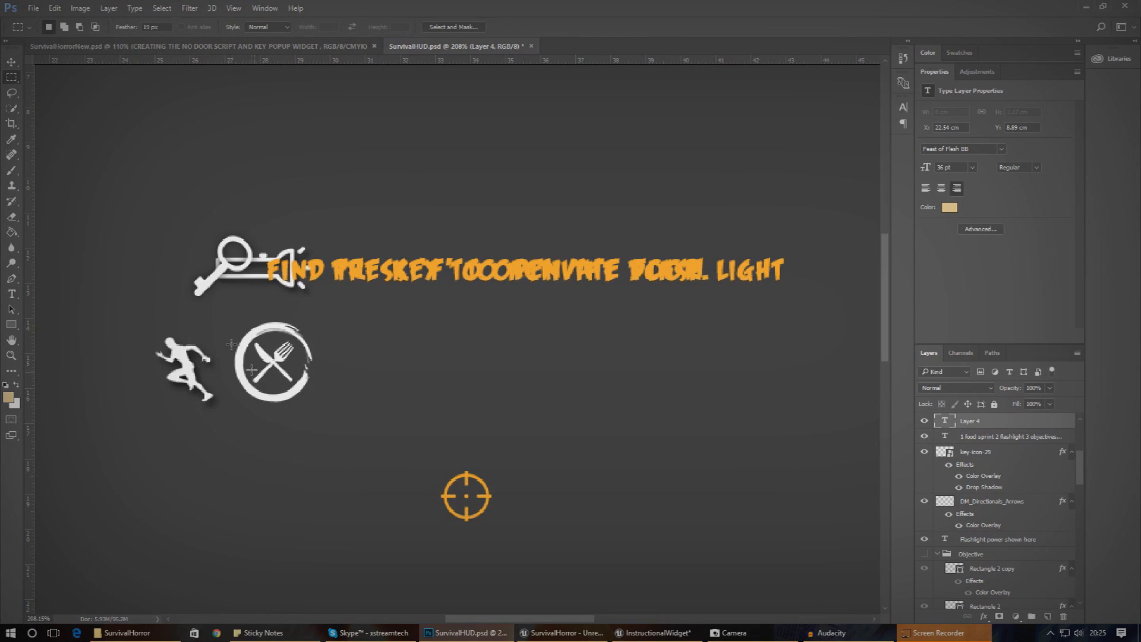
drag(213, 313, 333, 411)
double_click(153, 28)
text(0)
key(Return)
click(12, 77)
drag(213, 310, 336, 419)
- Find the food icon's layer in Group 2 by toggling its visibility, and make that layer active
drag(1078, 468, 1083, 512)
drag(1082, 509, 1078, 453)
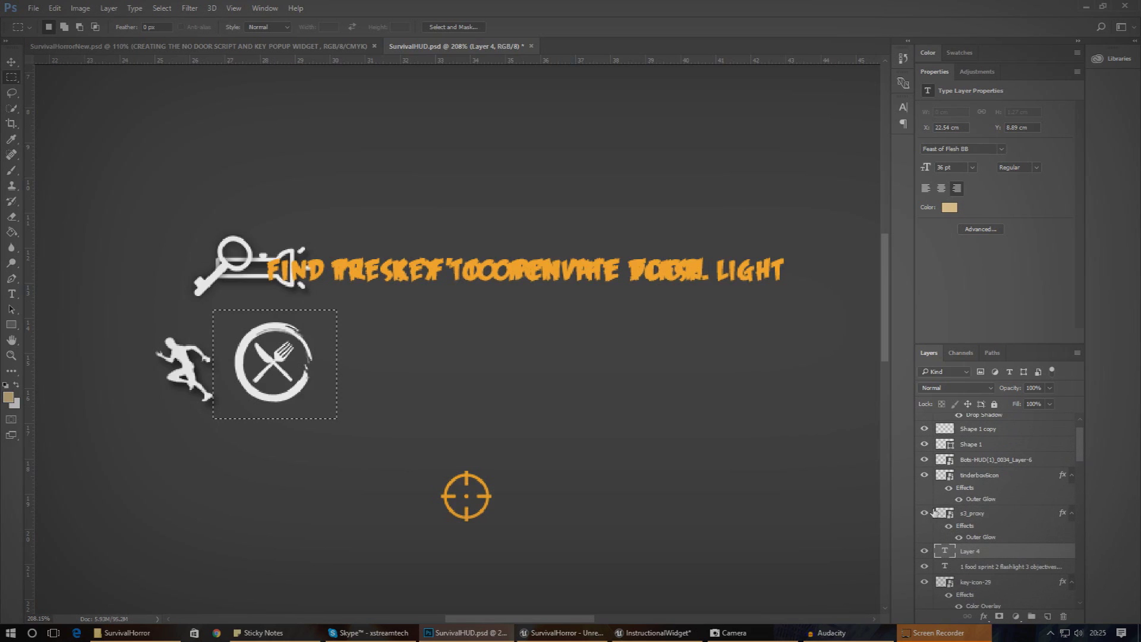
scroll(924, 491, up, 1)
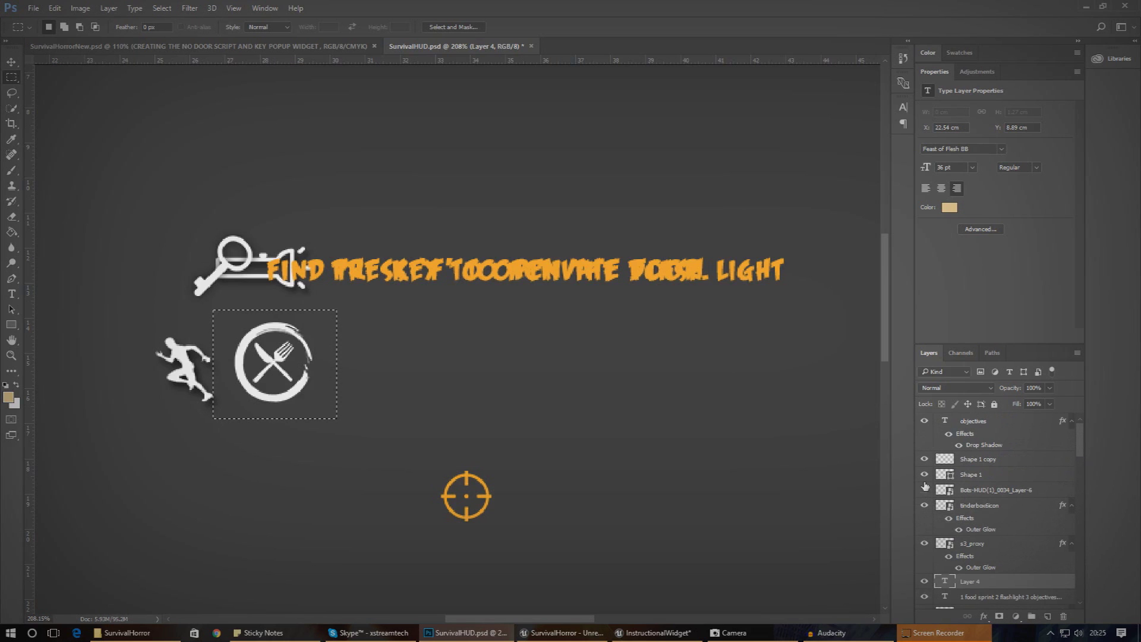
click(927, 481)
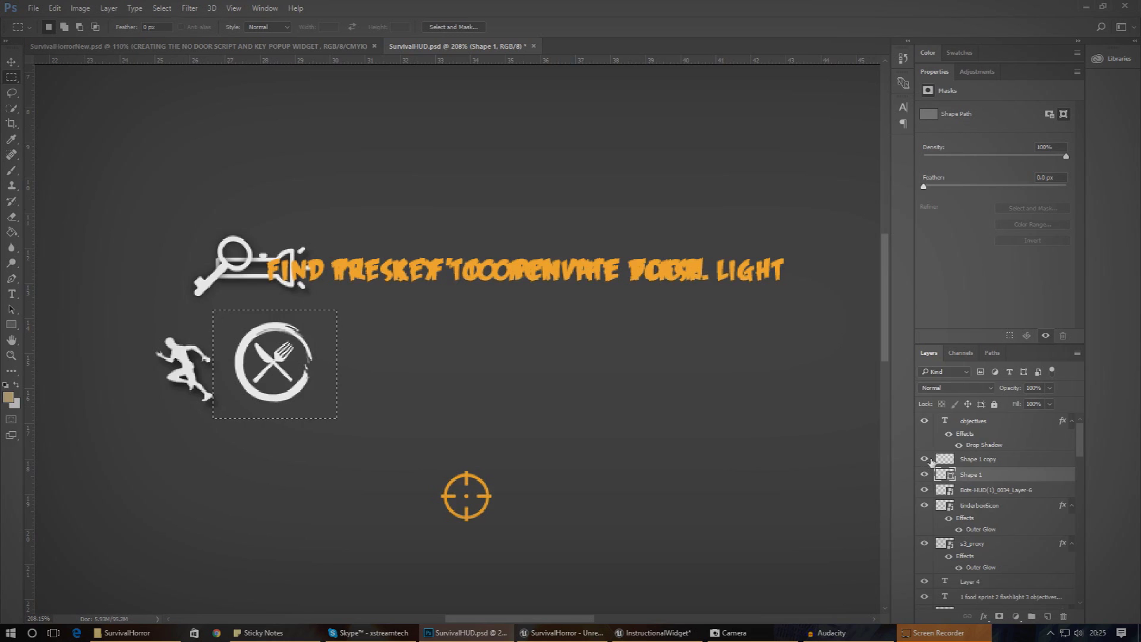
scroll(931, 463, down, 3)
scroll(929, 493, down, 2)
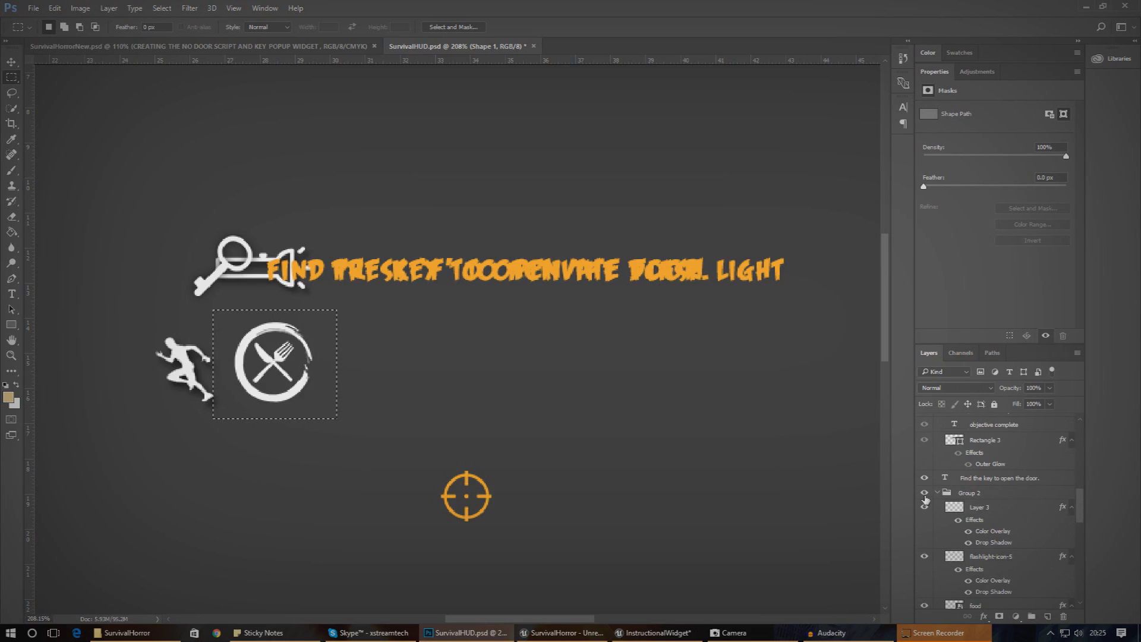
scroll(924, 506, down, 1)
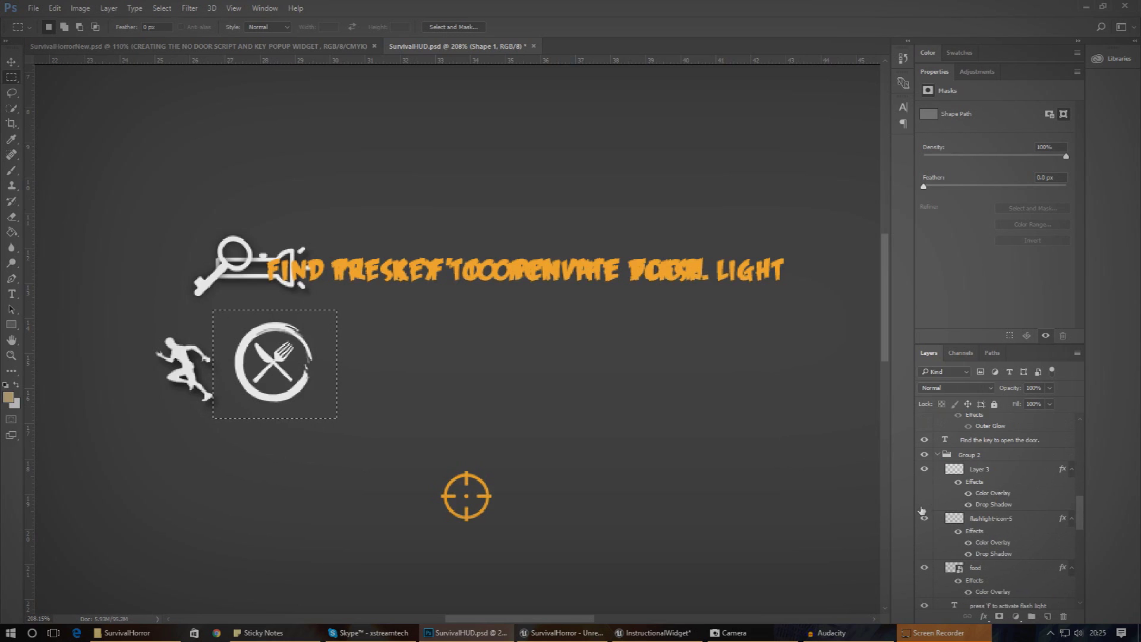
click(922, 568)
click(923, 569)
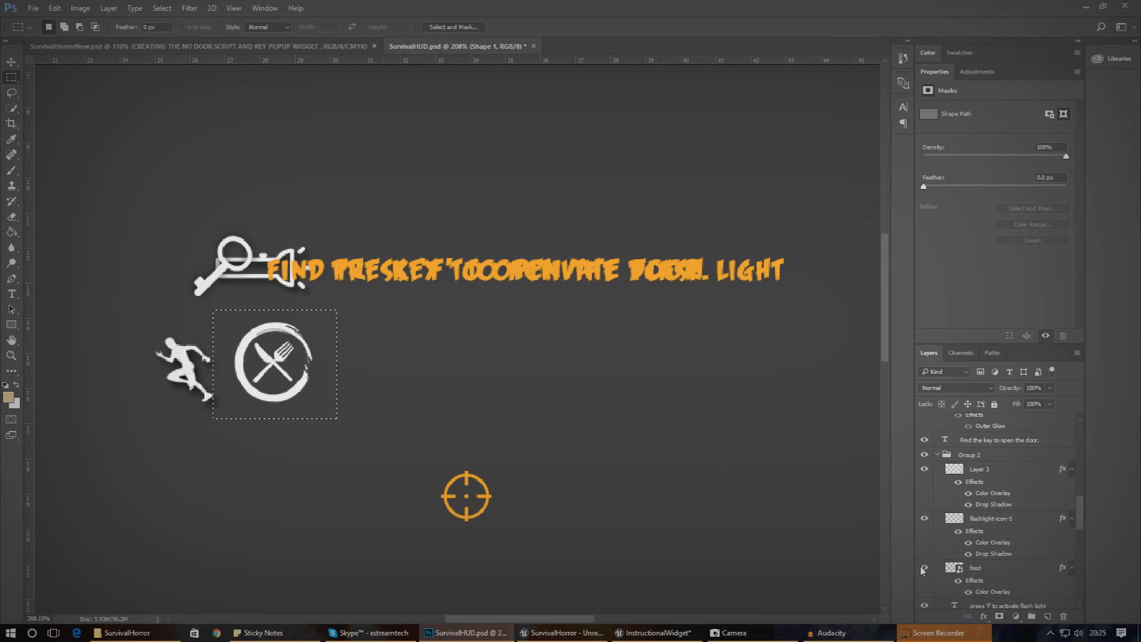
click(1023, 573)
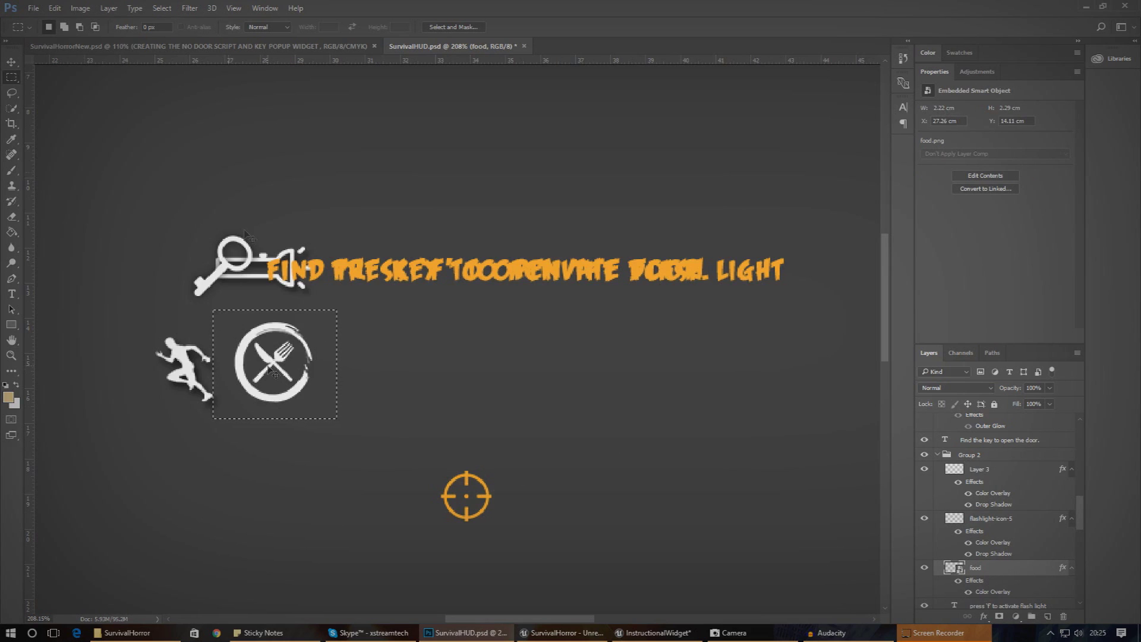
- Create a 63 × 65 px, 72 ppi document from the clipboard preset and paste the food icon into it
click(33, 8)
click(39, 22)
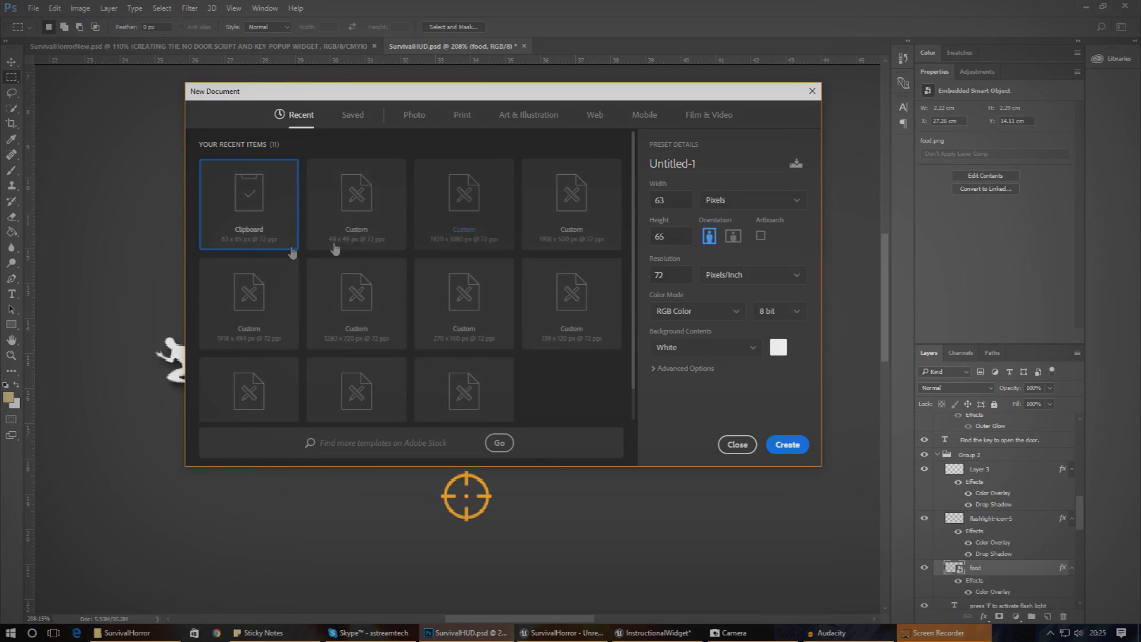
click(784, 446)
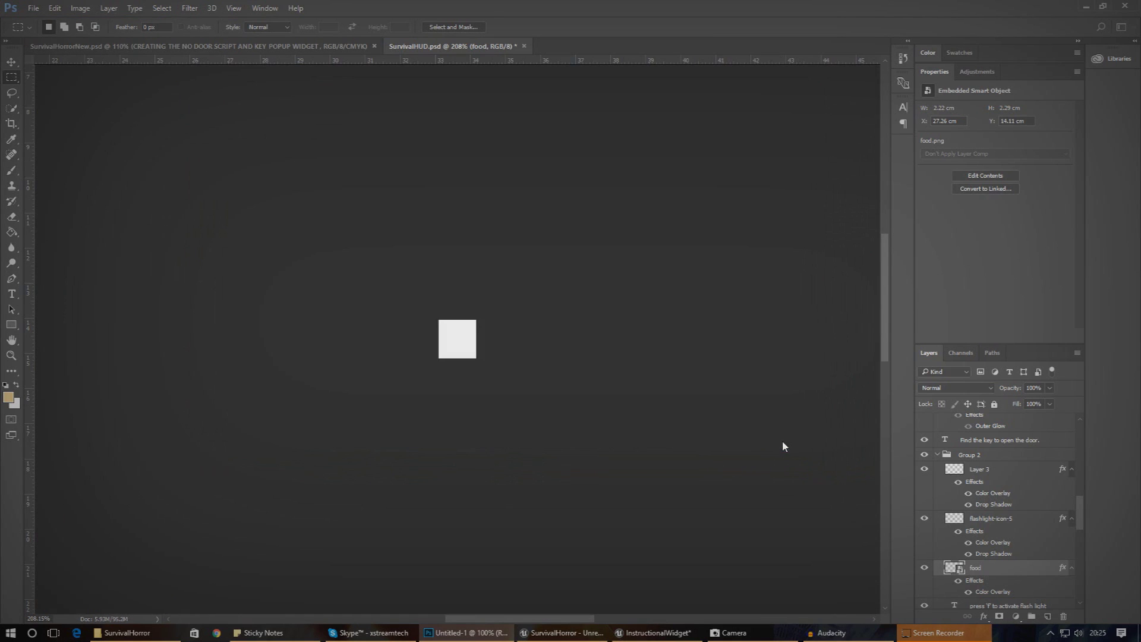
key(ctrl+v)
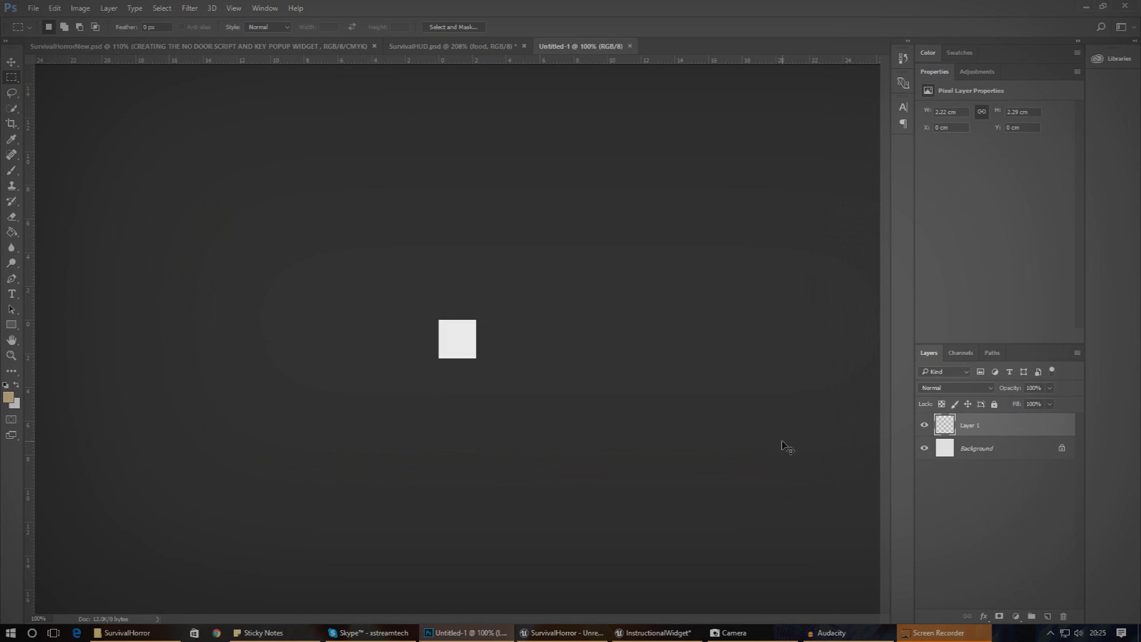
click(12, 356)
drag(457, 340, 639, 342)
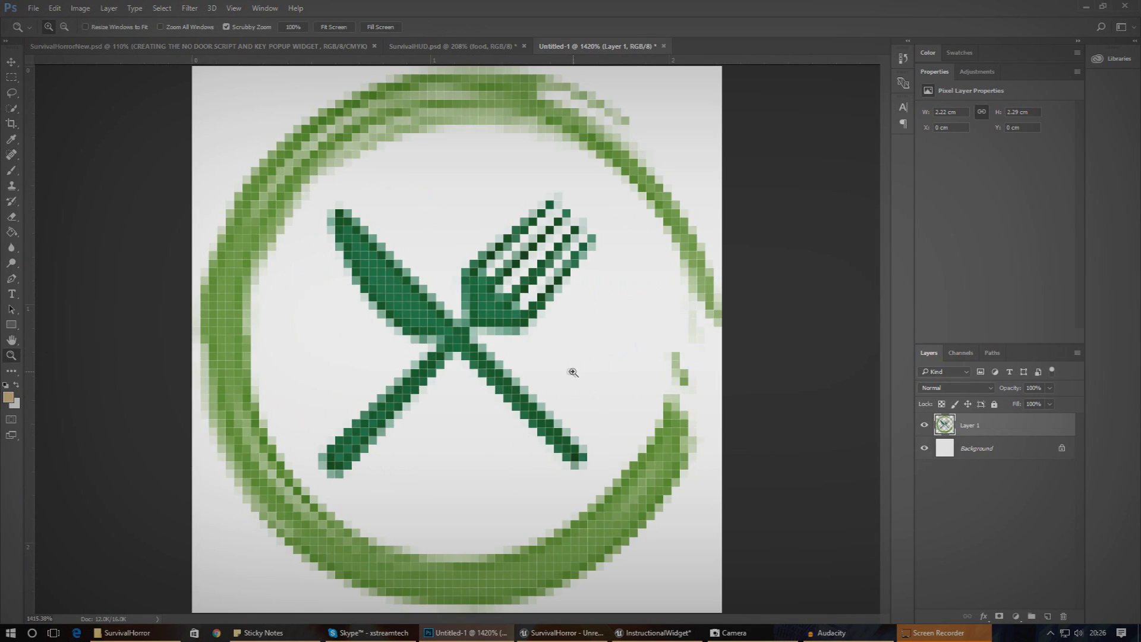
- Apply a white Color Overlay to the pasted food icon layer and delete the white Background layer
right_click(965, 423)
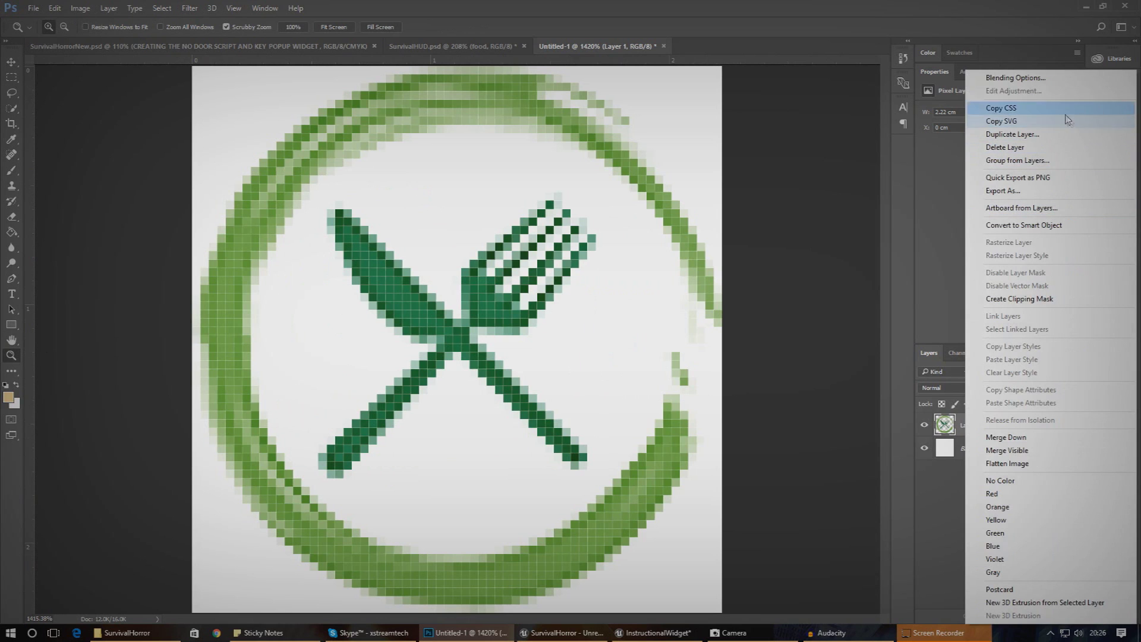
key(Escape)
key(space)
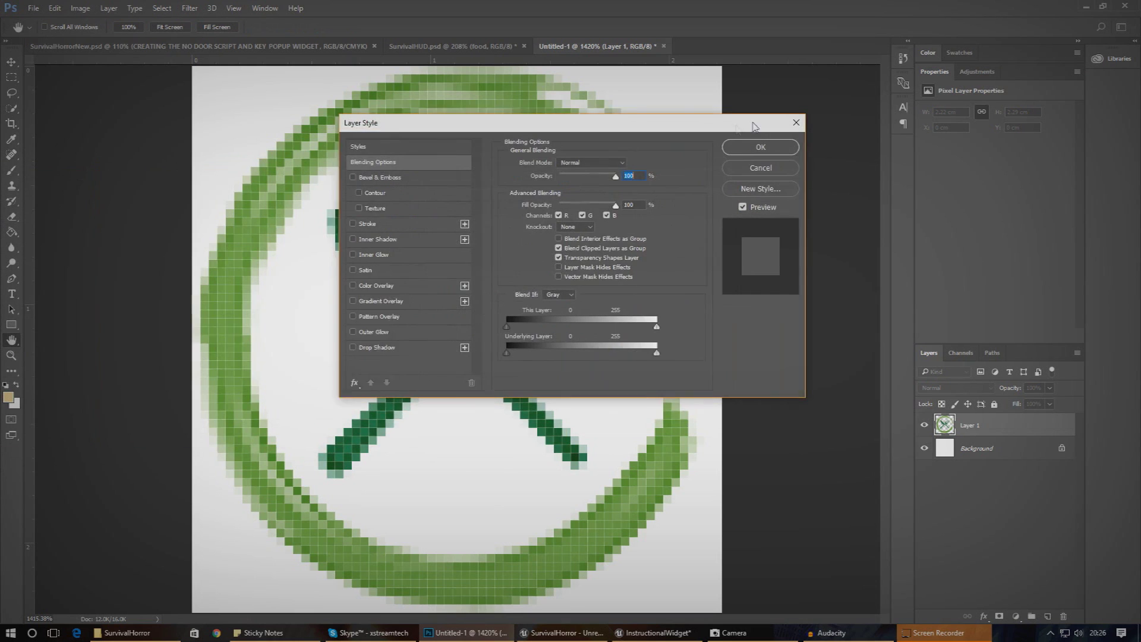
drag(742, 129, 754, 126)
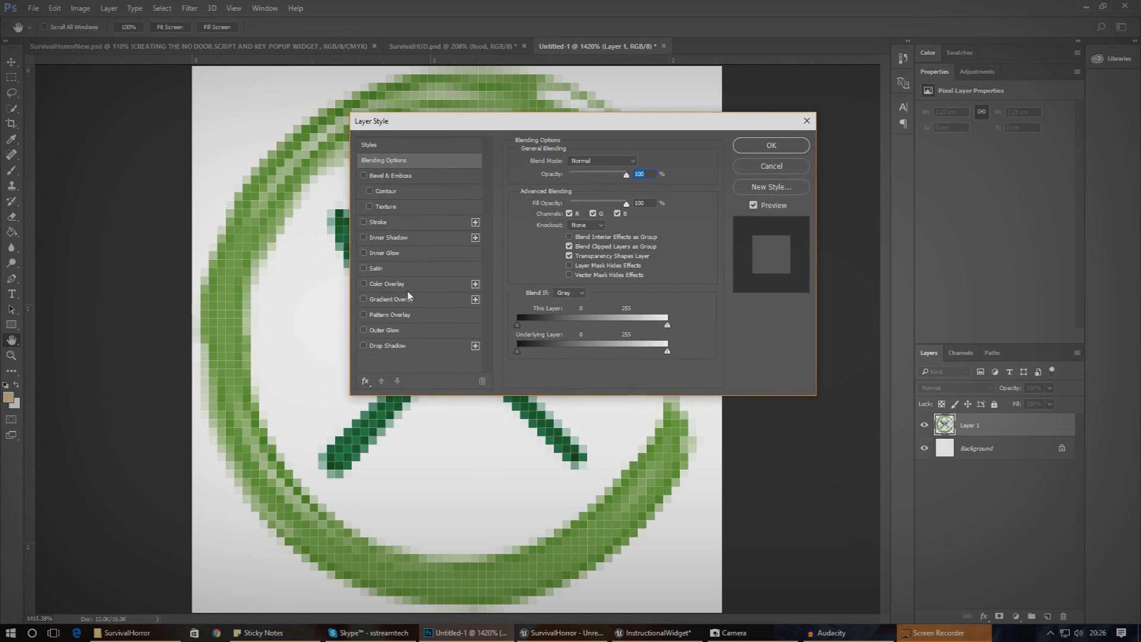
click(387, 284)
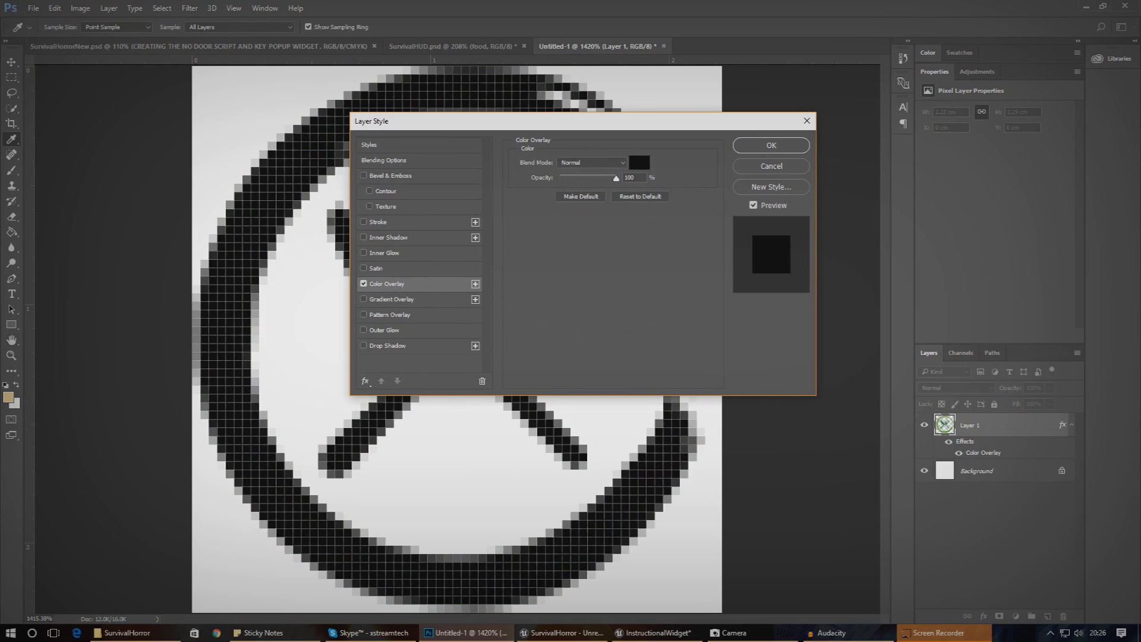
click(618, 416)
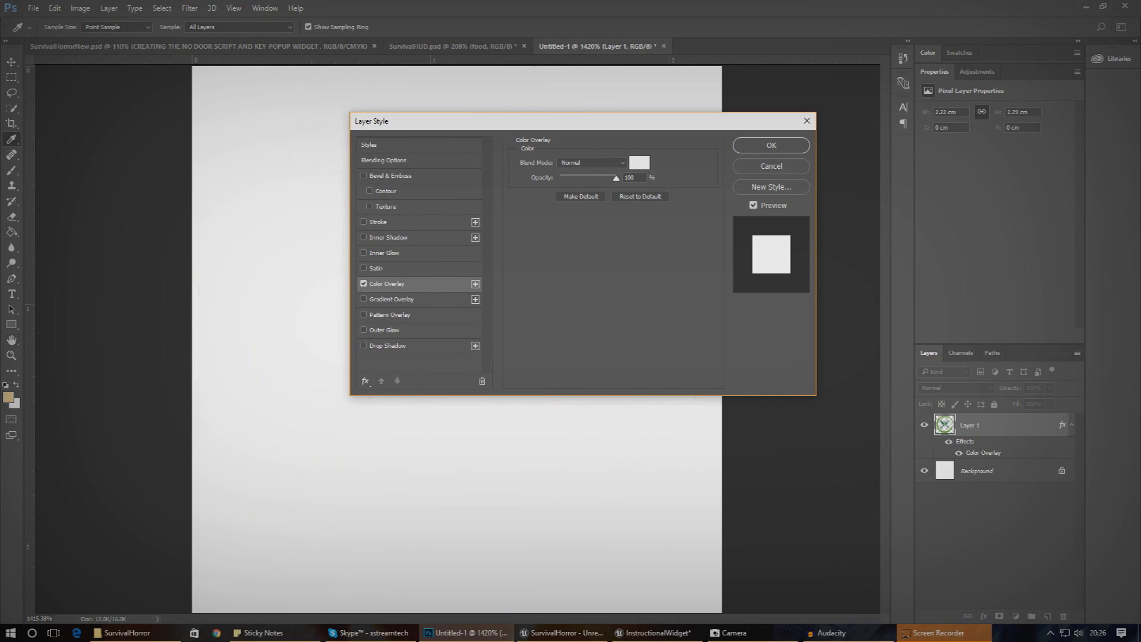
click(755, 149)
key(z)
click(1004, 471)
key(Delete)
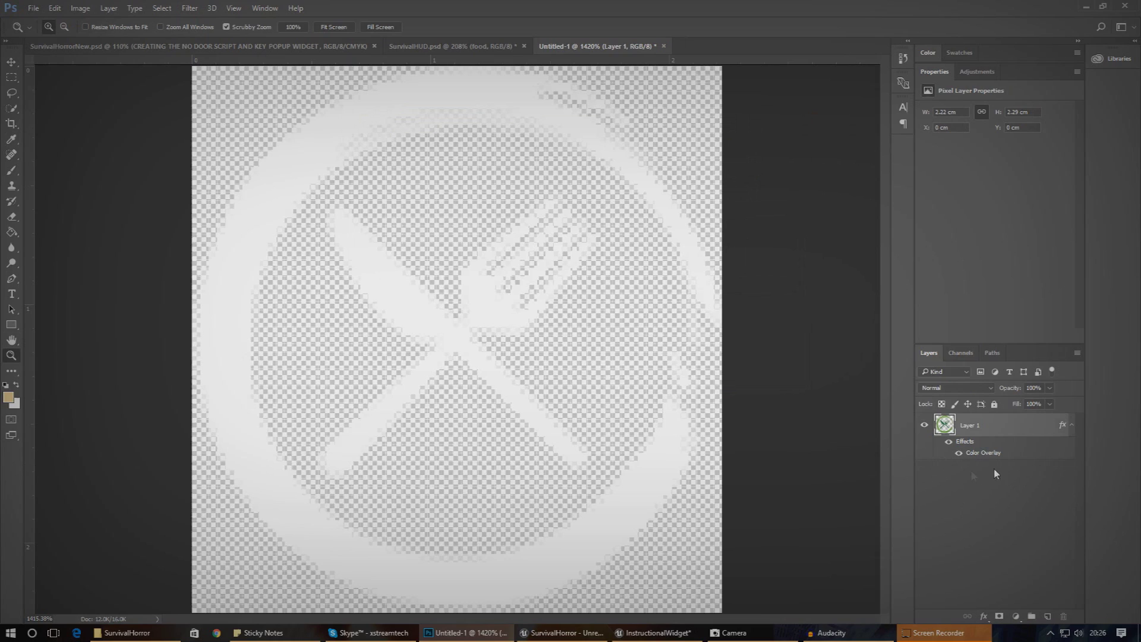
- Save the icon as a PNG named FoodUIIcon in the Desktop's SurvivalHorror folder, with Smallest / Slow compression and no interlacing
click(33, 7)
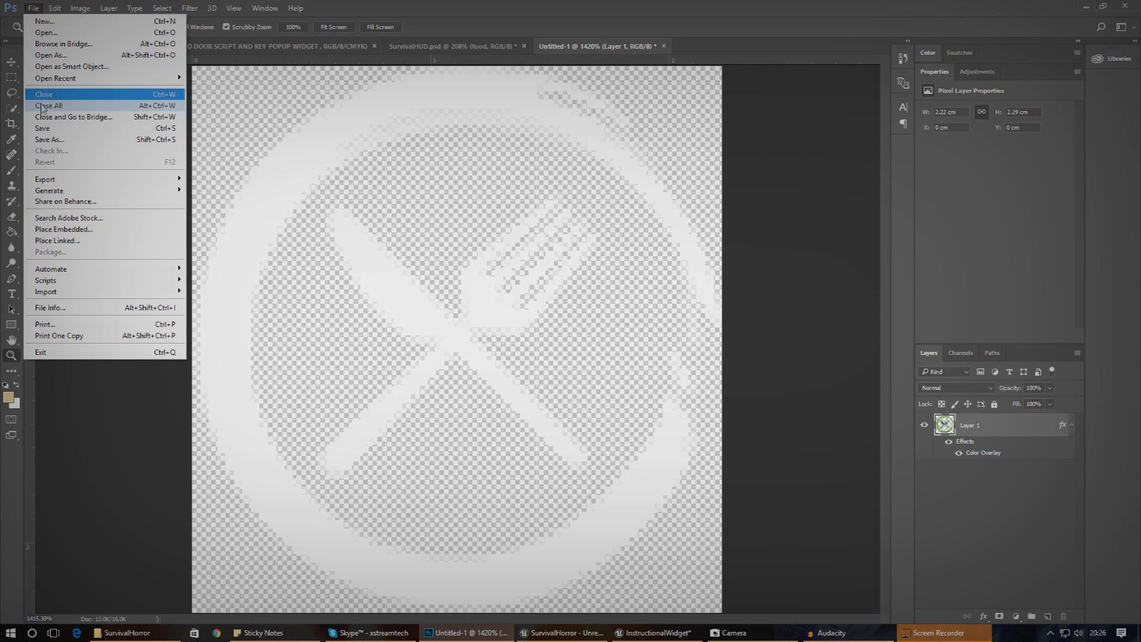
click(72, 139)
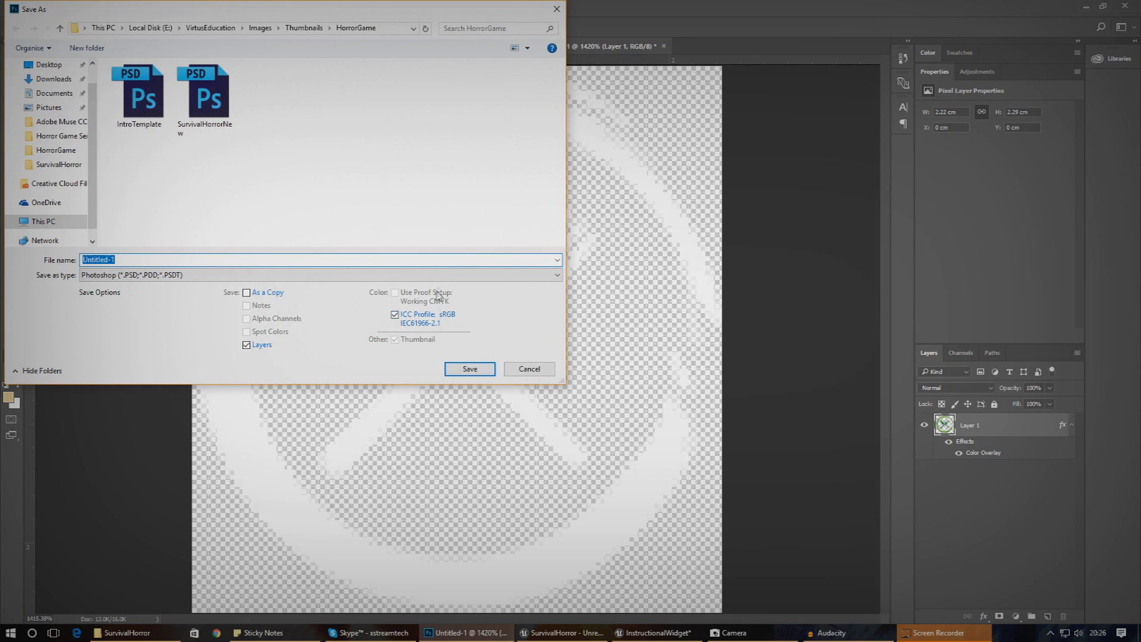
click(438, 275)
click(262, 434)
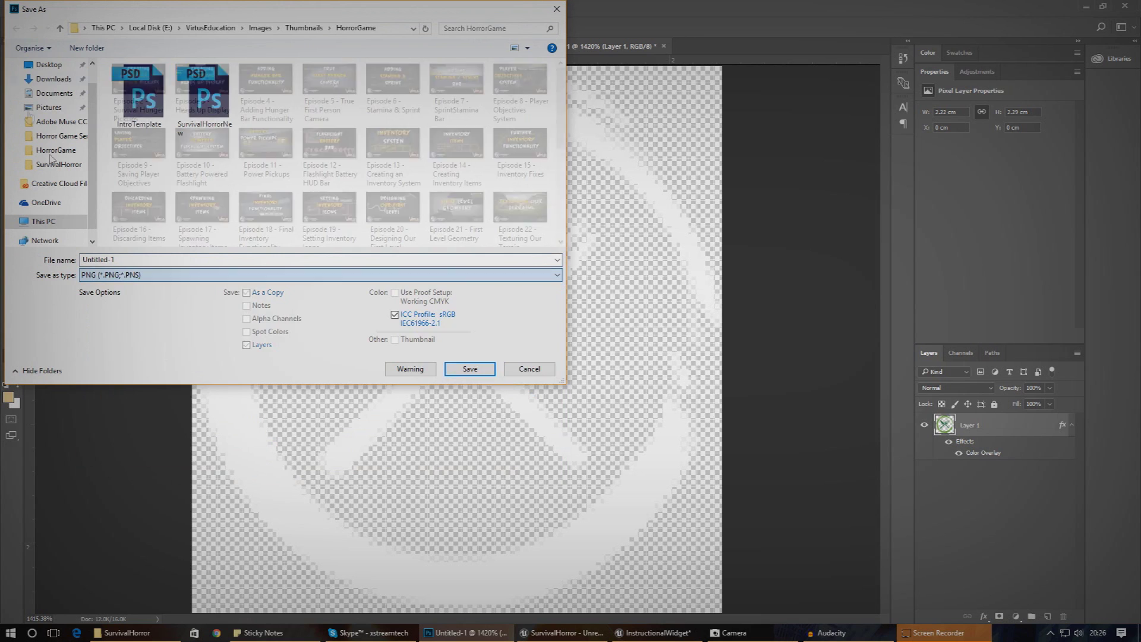
click(50, 66)
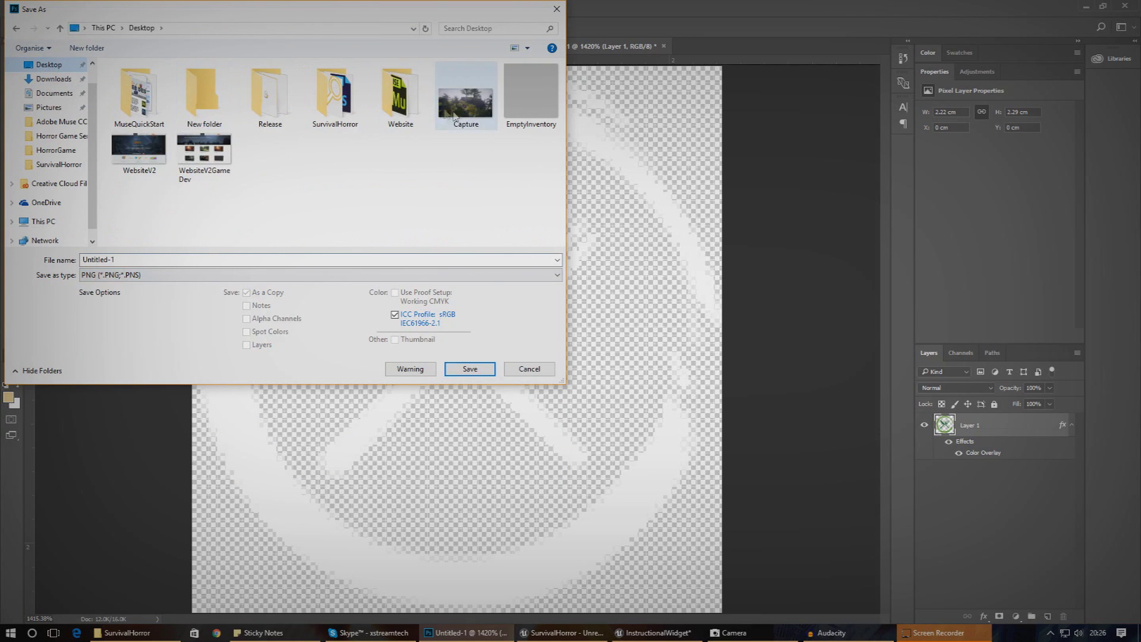
click(342, 114)
double_click(342, 114)
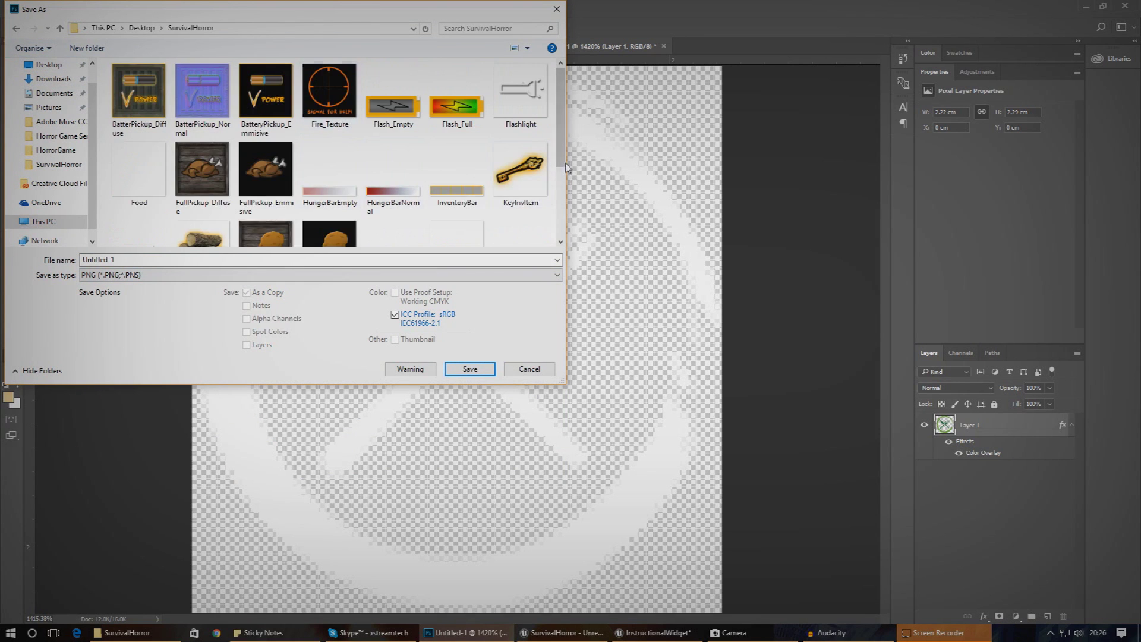
scroll(562, 164, down, 3)
click(499, 259)
text(F)
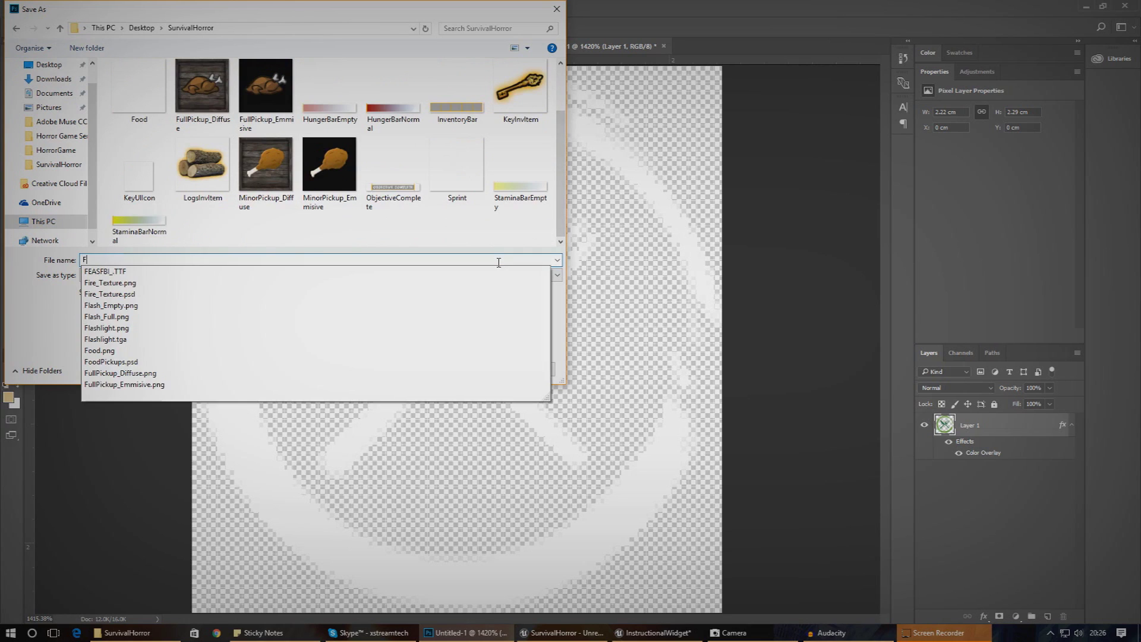
text(oodUI)
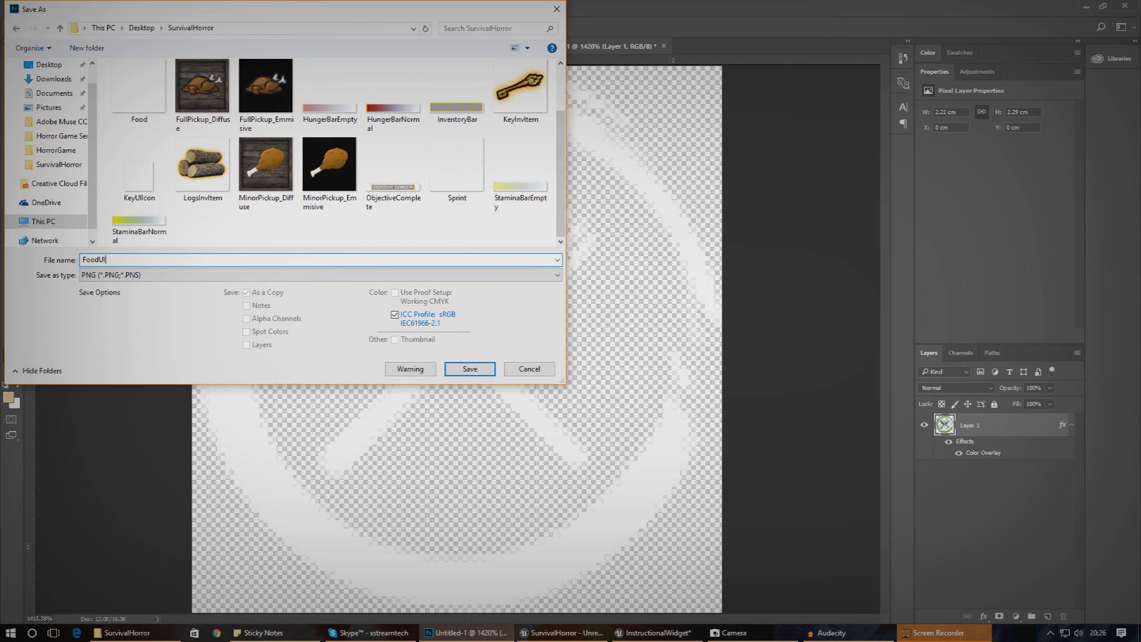
key(Return)
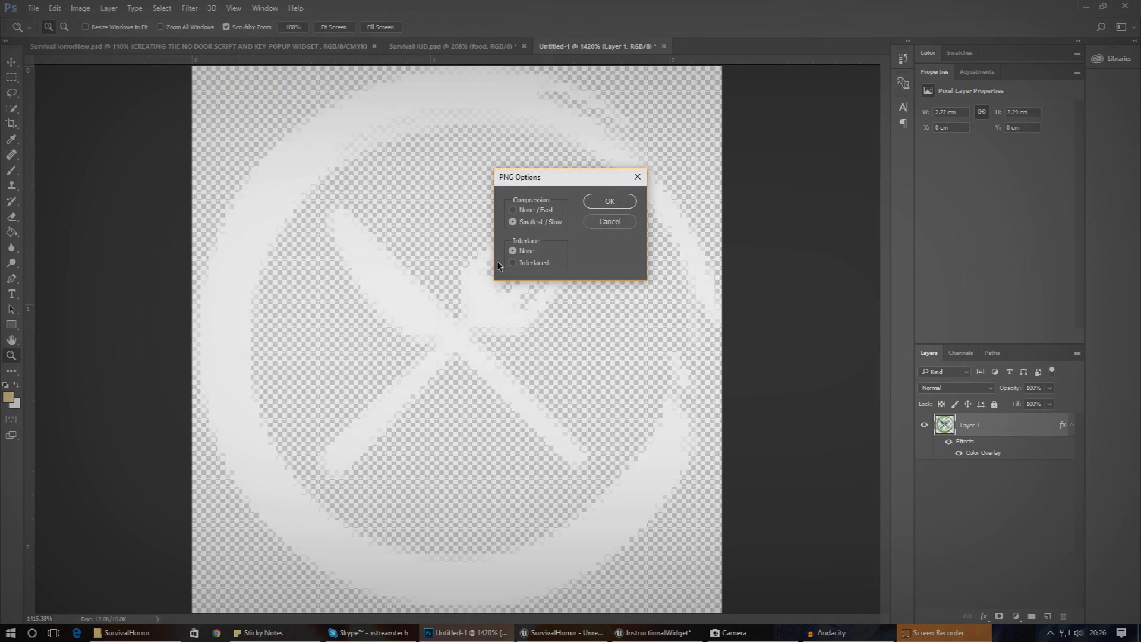
key(Return)
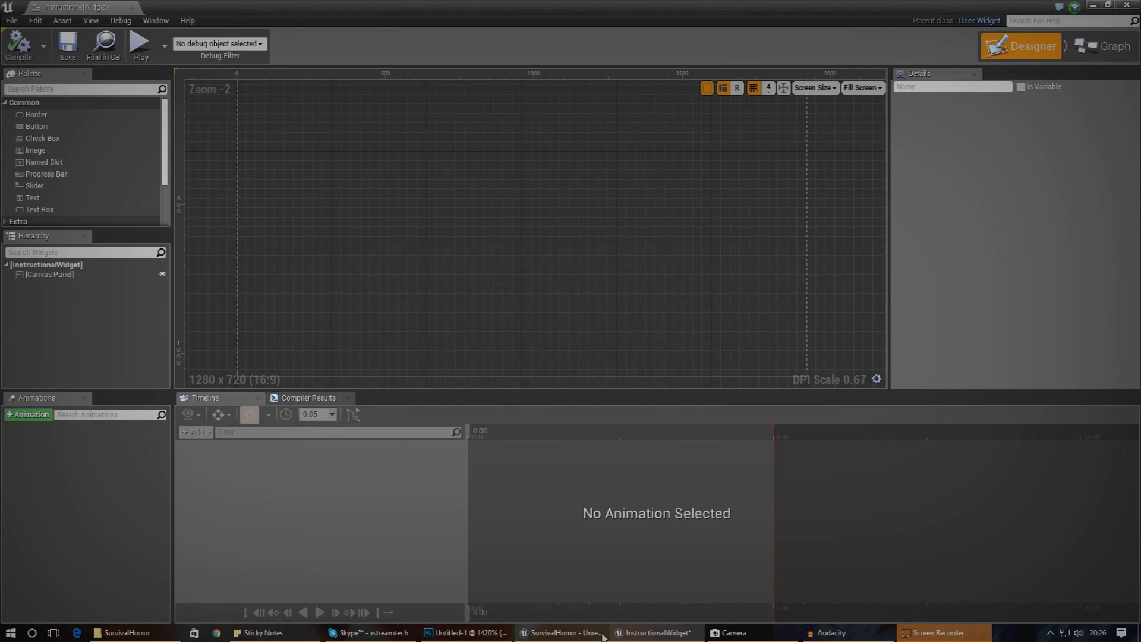
- Switch to Unreal Engine, restore the InstructionalWidget editor to a smaller window and show the project's Textures folder
click(654, 632)
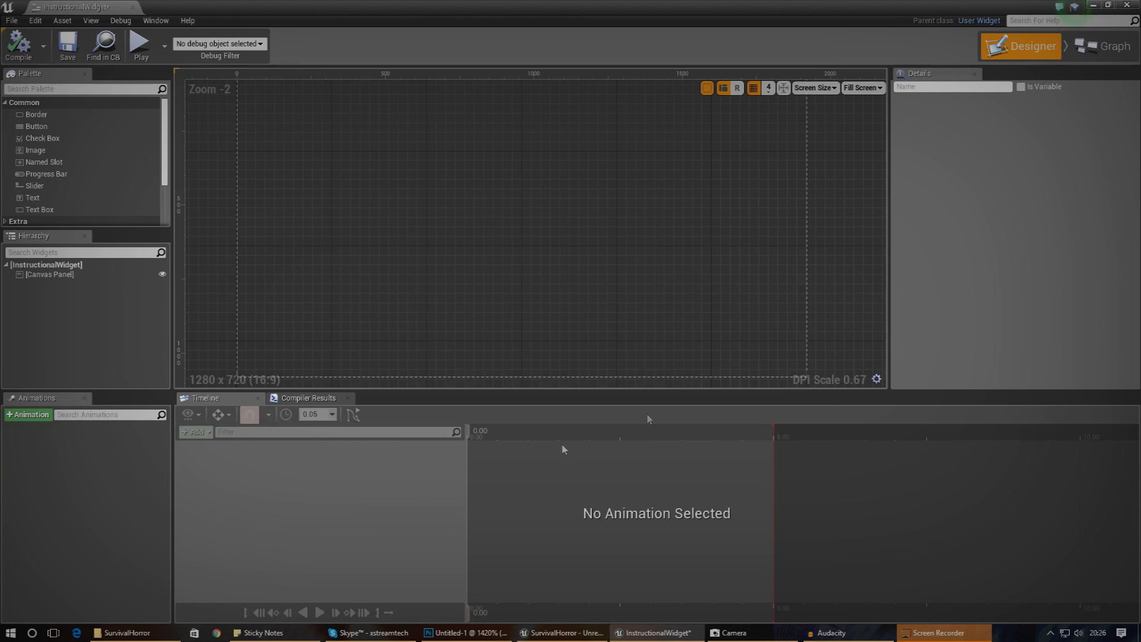
key(super+Down)
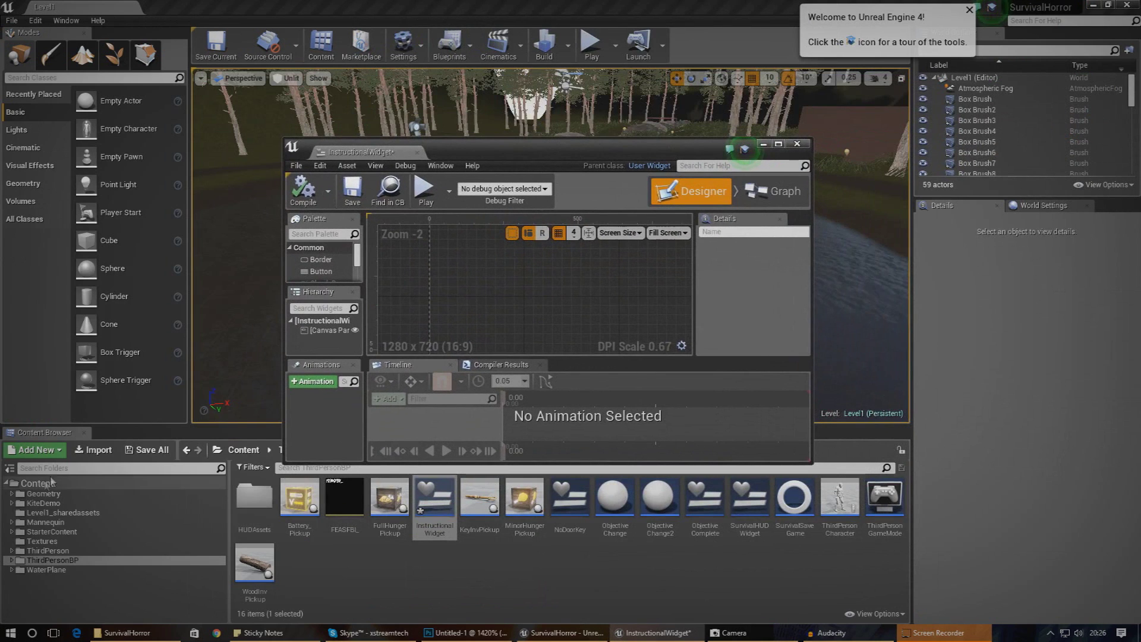
double_click(47, 551)
click(43, 541)
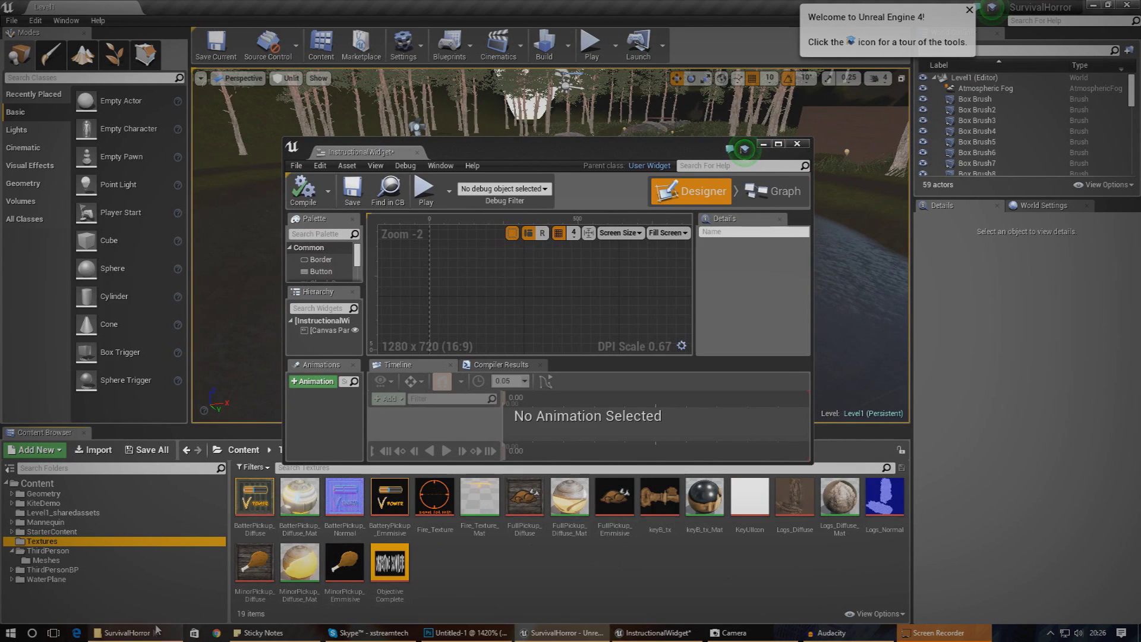
- Import FoodUIIcon.png from the desktop SurvivalHorror folder into the project's Textures folder
click(124, 632)
drag(743, 100, 552, 100)
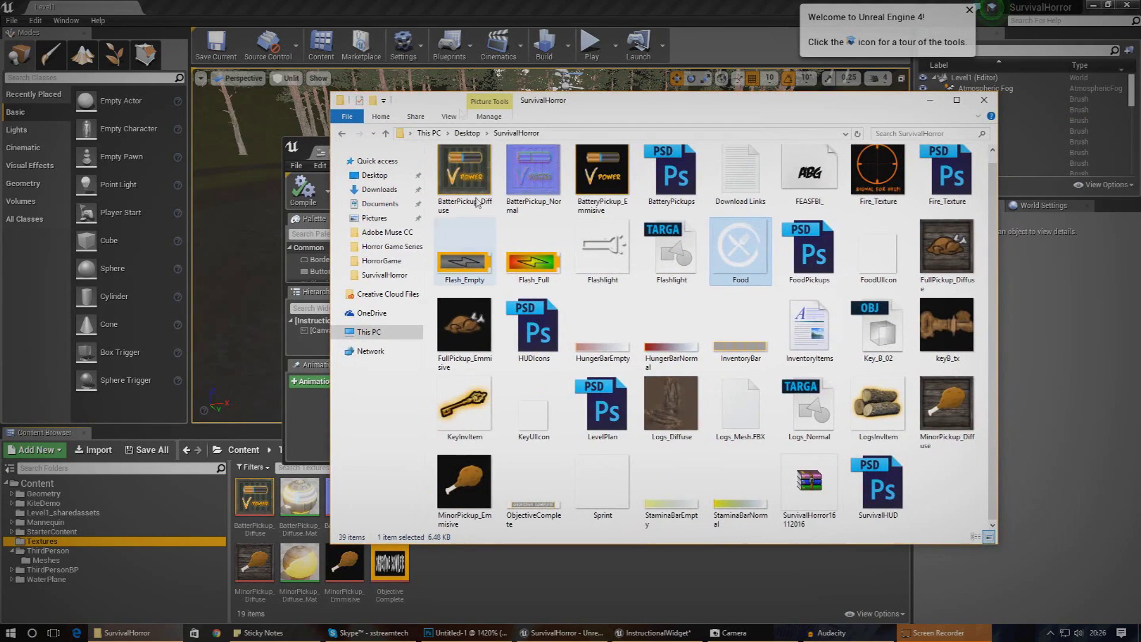
click(885, 271)
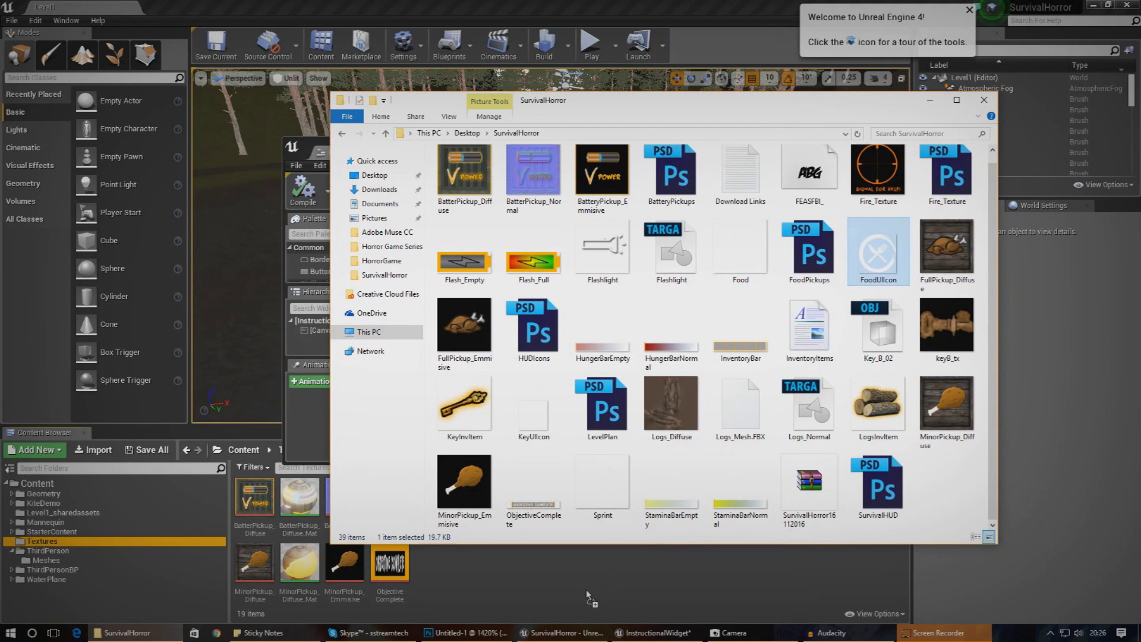
drag(587, 593, 583, 582)
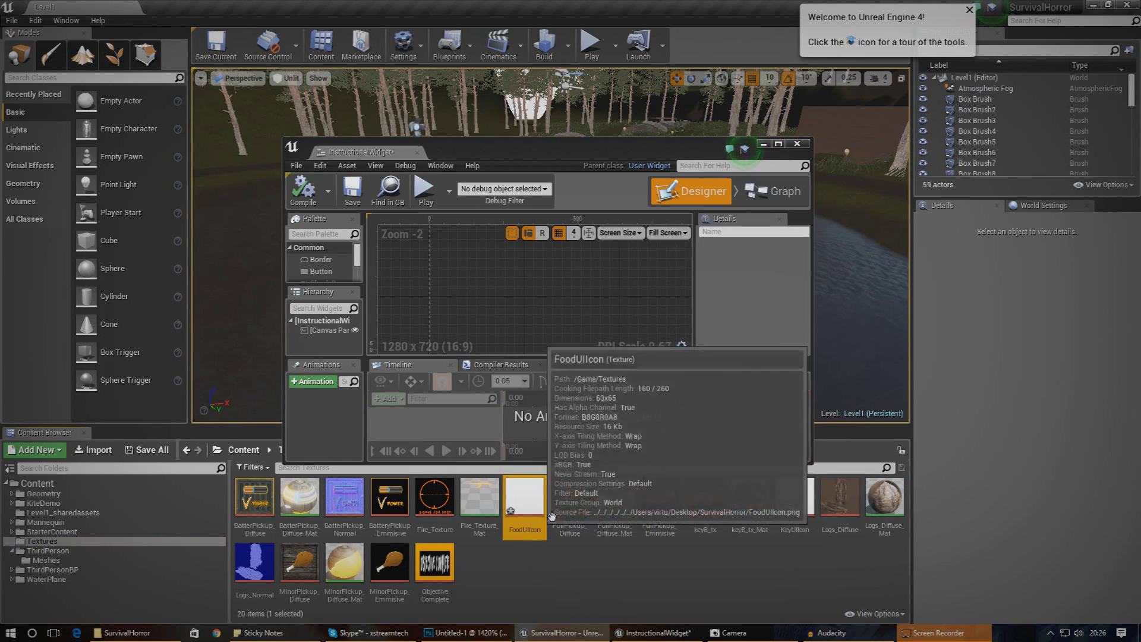
- Add an Image at about 492, 384 on the InstructionalWidget canvas and assign the FoodUIIcon texture to its brush
drag(509, 146, 253, 62)
drag(591, 374, 721, 452)
drag(191, 212, 393, 235)
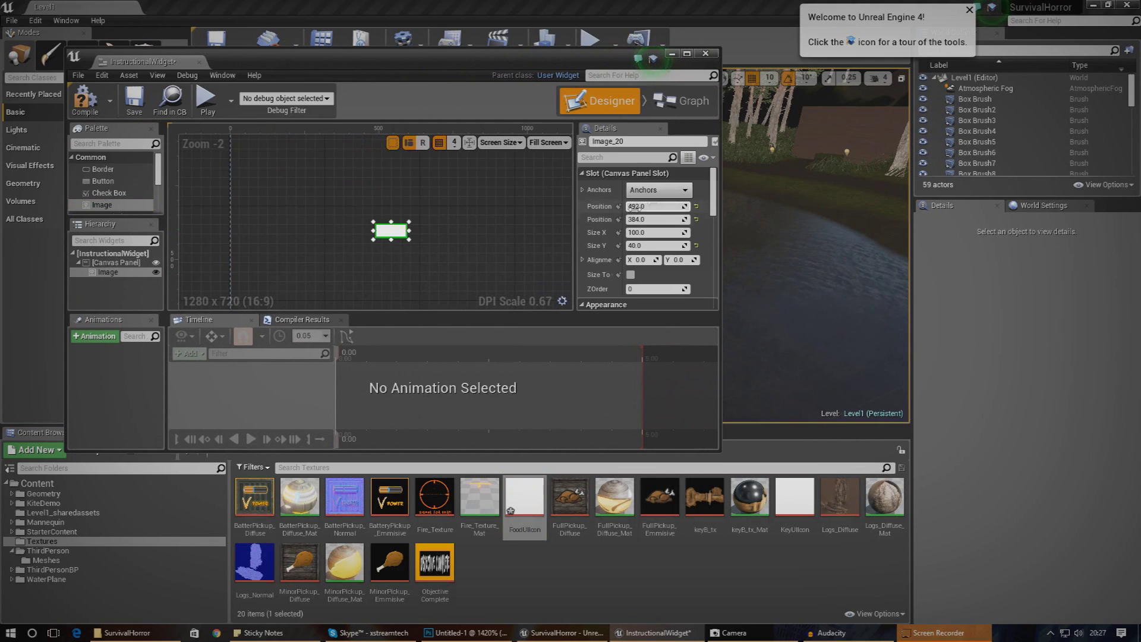
scroll(626, 207, down, 5)
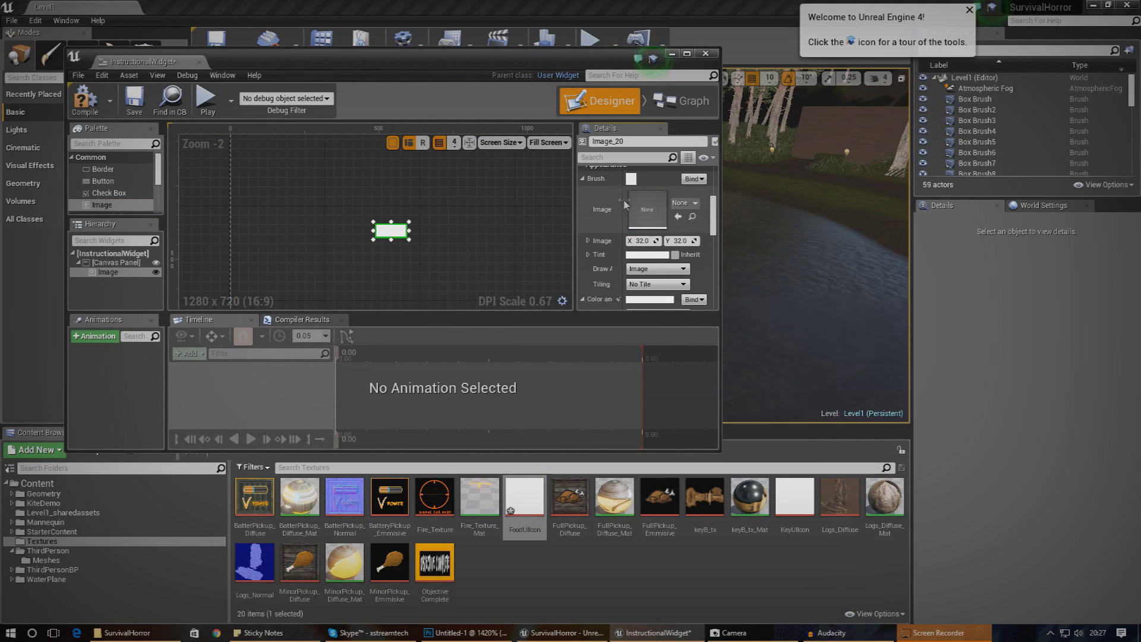
click(676, 218)
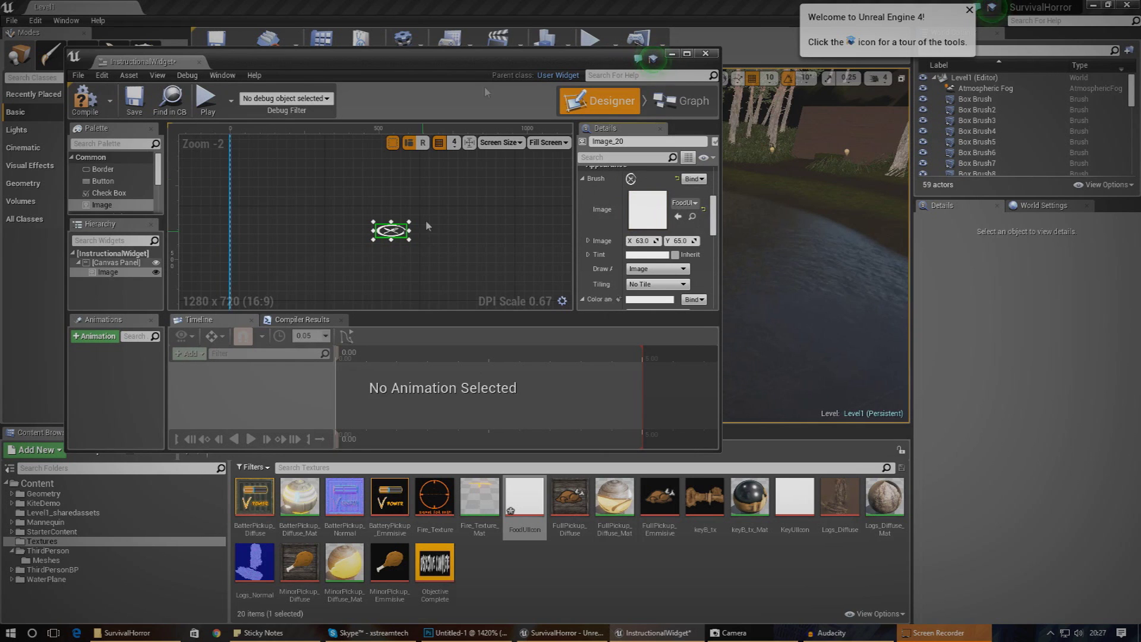
- Maximise the widget editor, move the food icon farther right on the canvas and place a Text block directly beside it
double_click(490, 62)
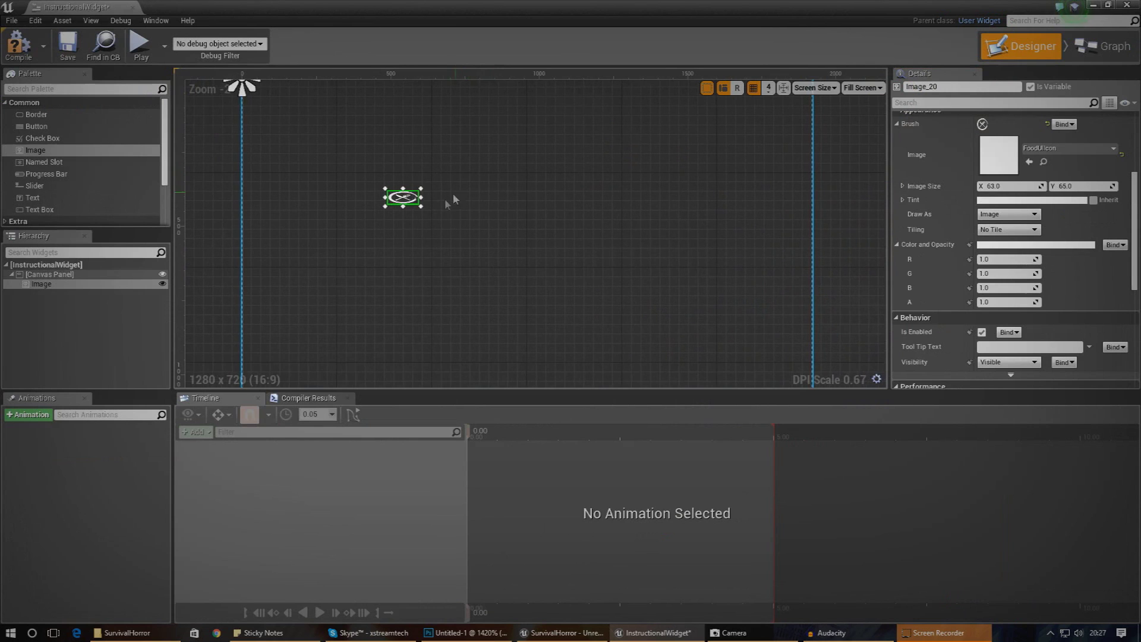
drag(414, 202, 466, 194)
drag(141, 201, 492, 192)
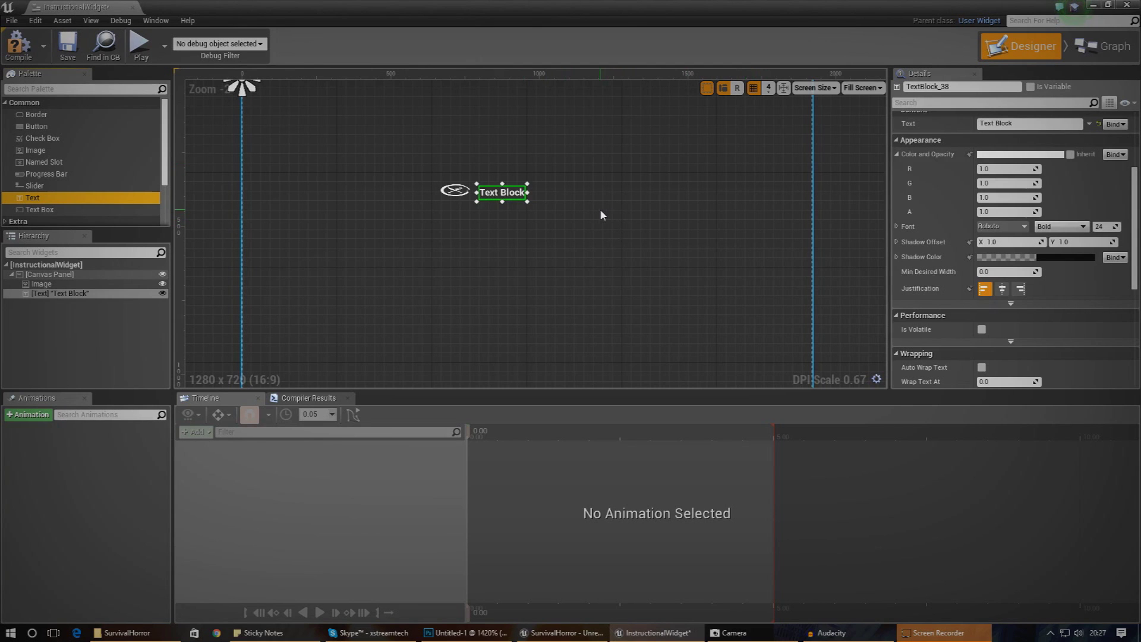
- Set the text block's colour to orange-yellow with R 1.0, G 0.589 and B 0.0
click(981, 155)
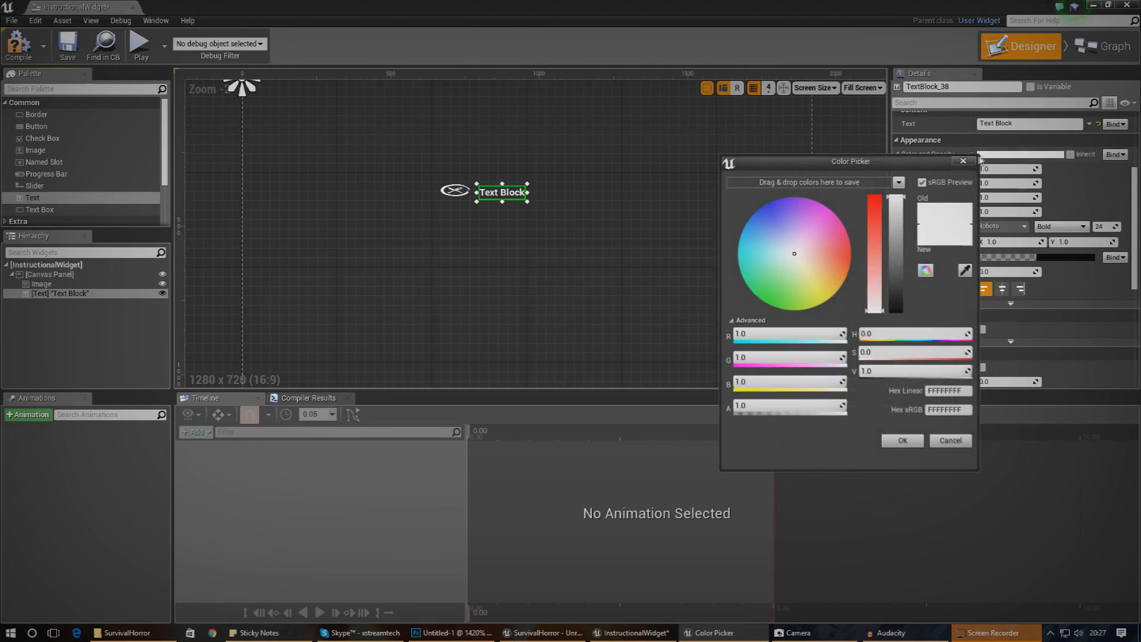
drag(810, 282, 846, 290)
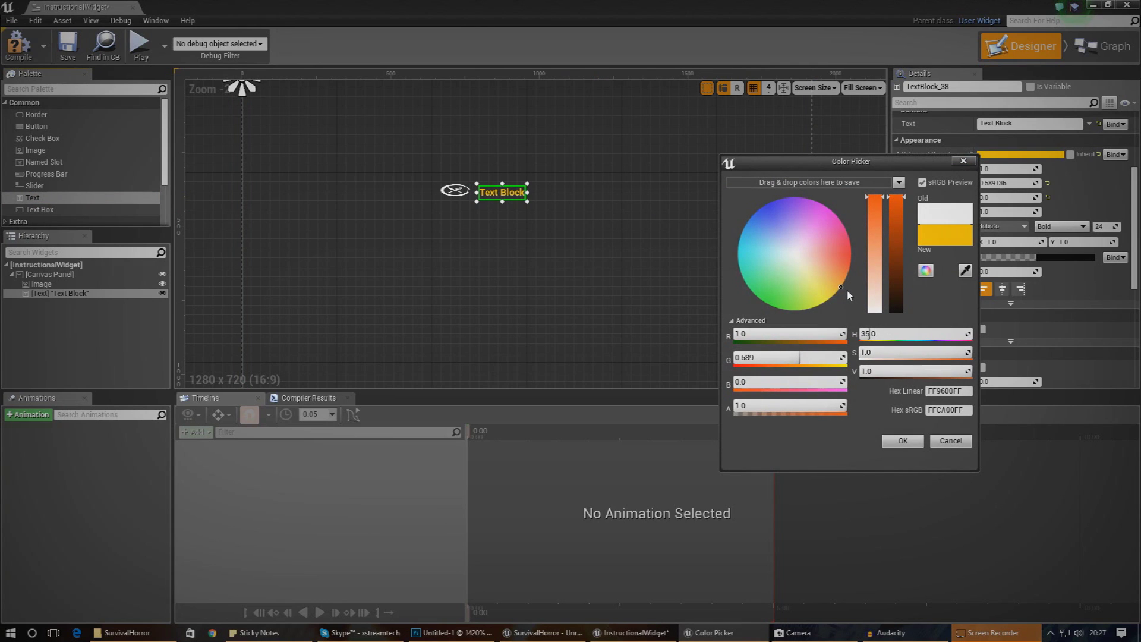
click(903, 443)
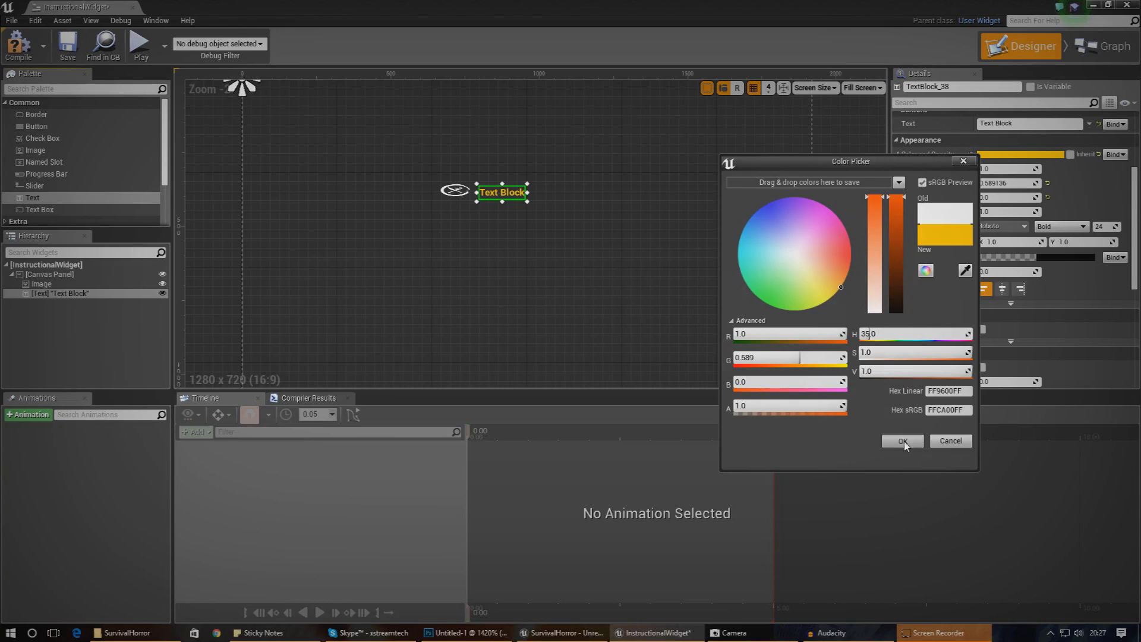
double_click(790, 7)
drag(782, 12, 684, 2)
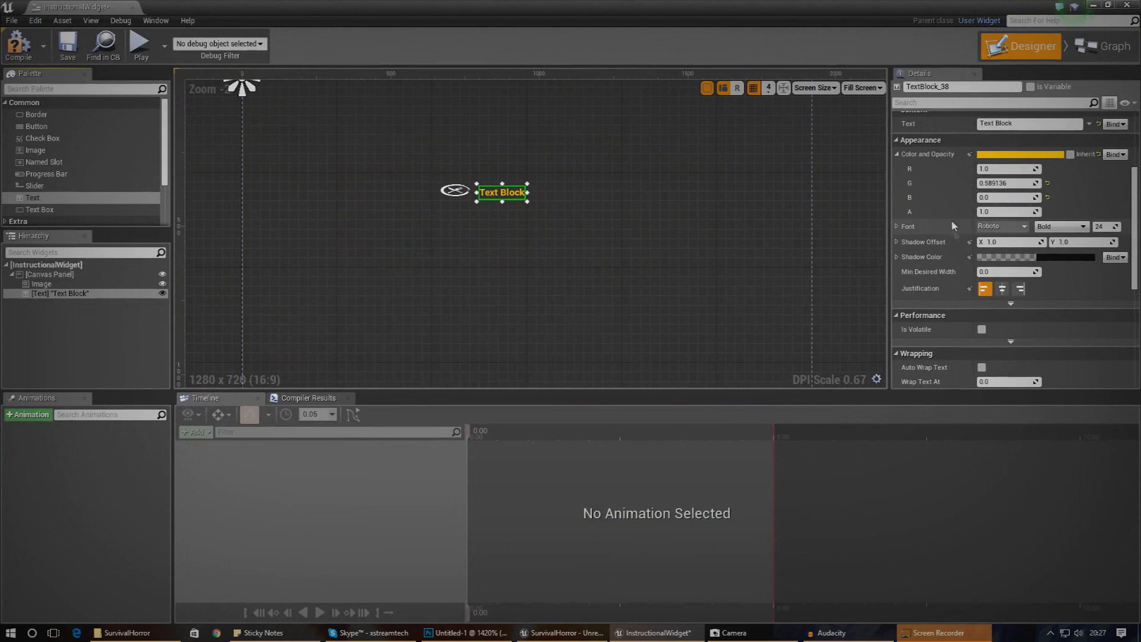
scroll(980, 323, down, 2)
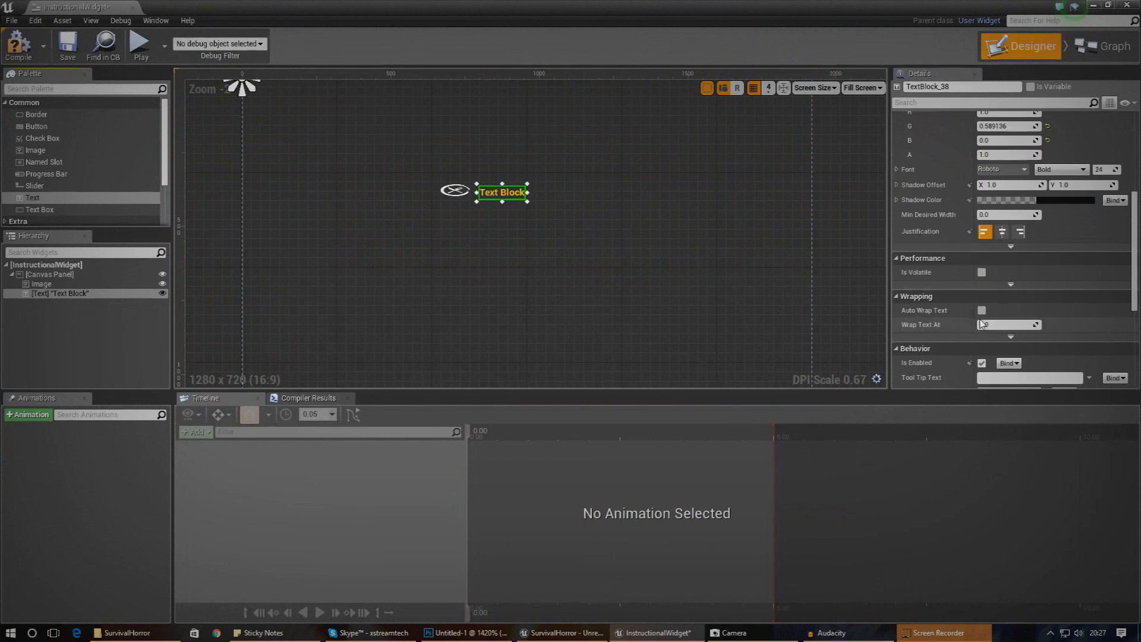
- Change the text block's wording to "Find food to stay alive..." and widen the block to about 399
scroll(944, 280, up, 3)
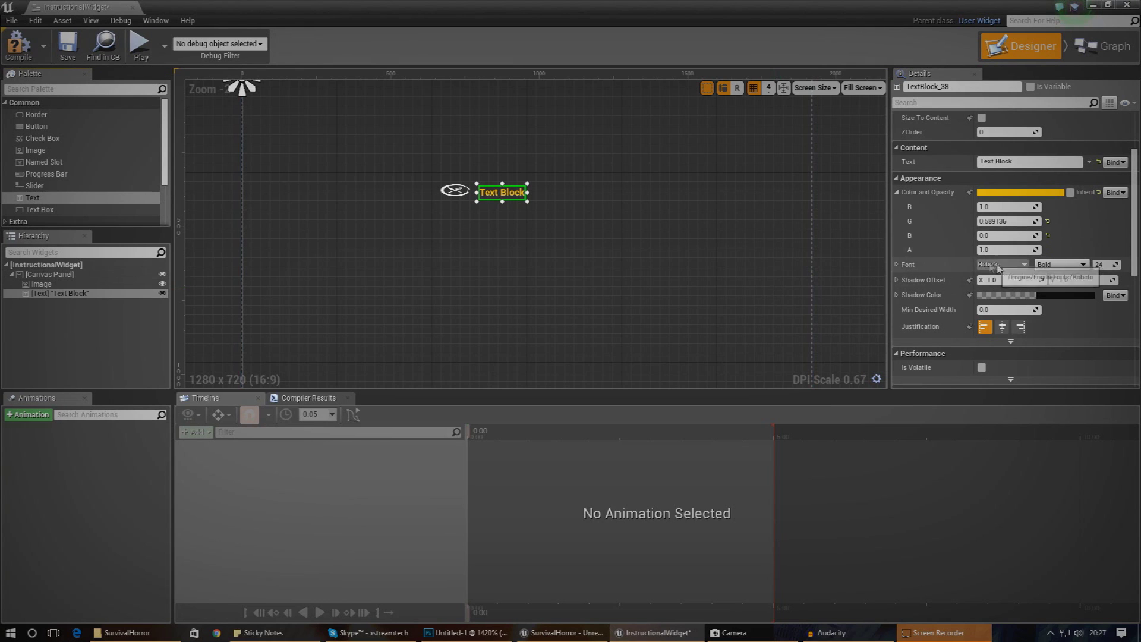
scroll(1001, 267, down, 10)
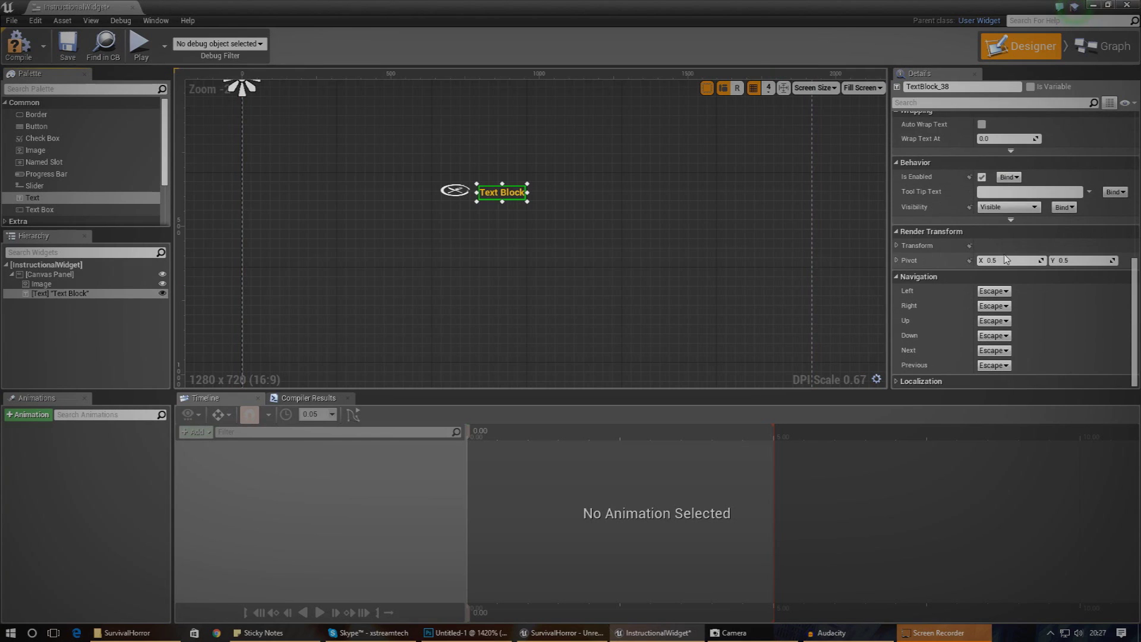
scroll(1011, 259, up, 7)
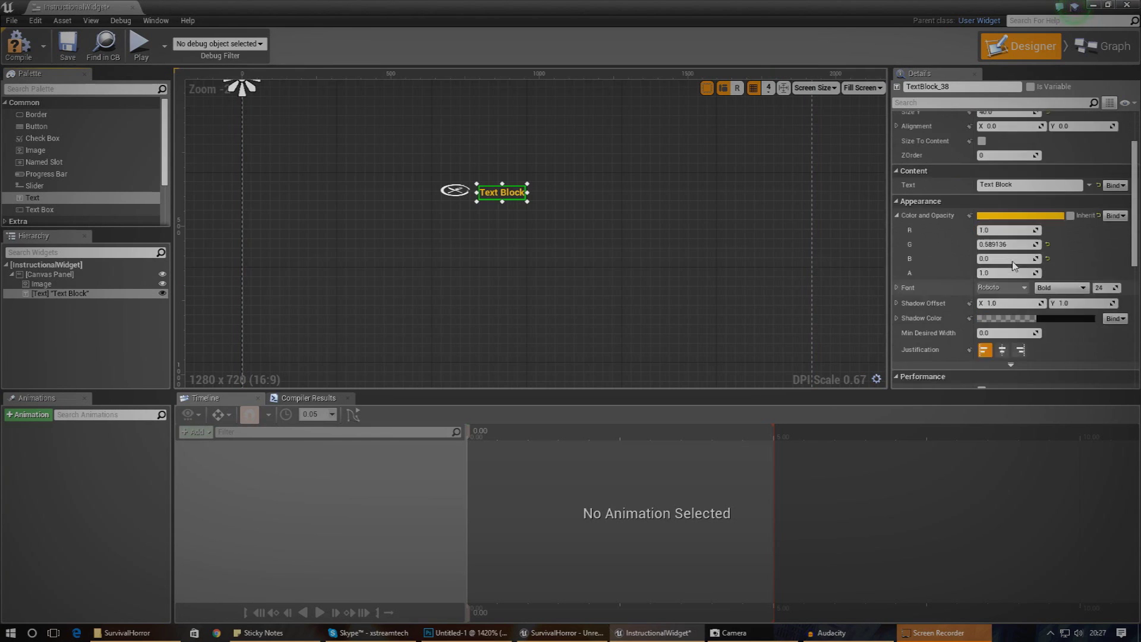
scroll(1011, 261, up, 2)
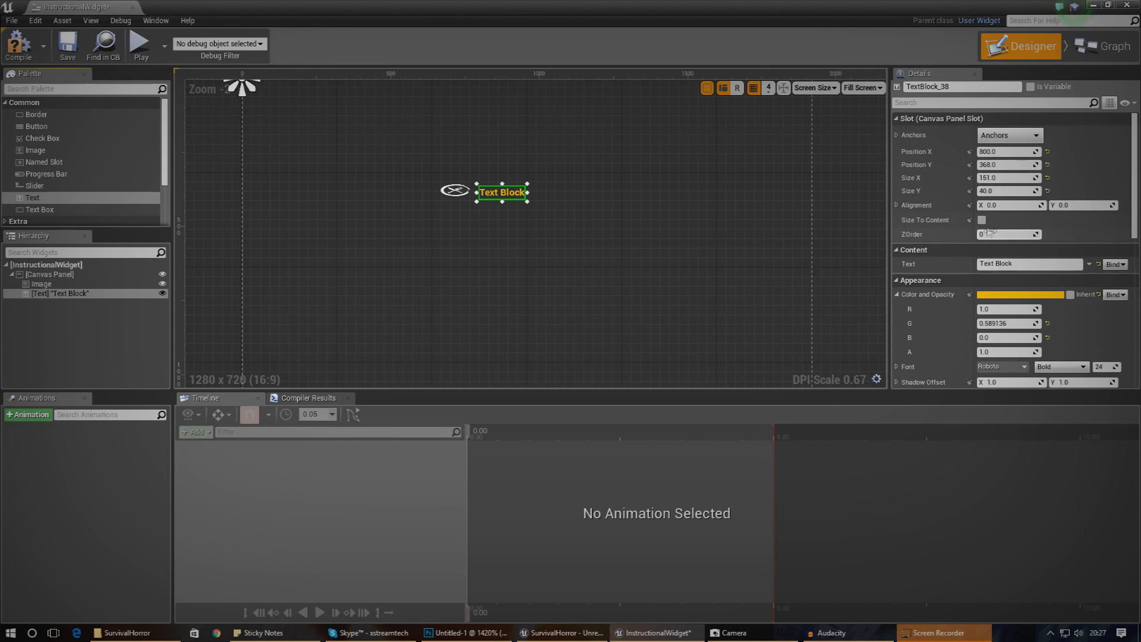
click(996, 263)
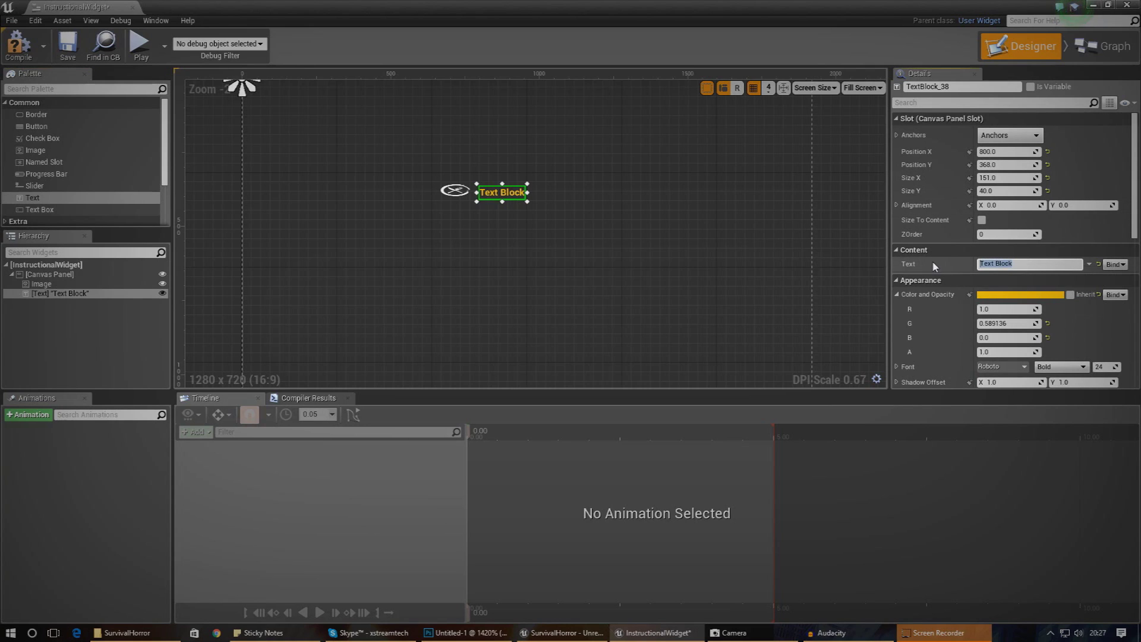
text(Find food to stay alive...)
key(Return)
drag(530, 191, 587, 190)
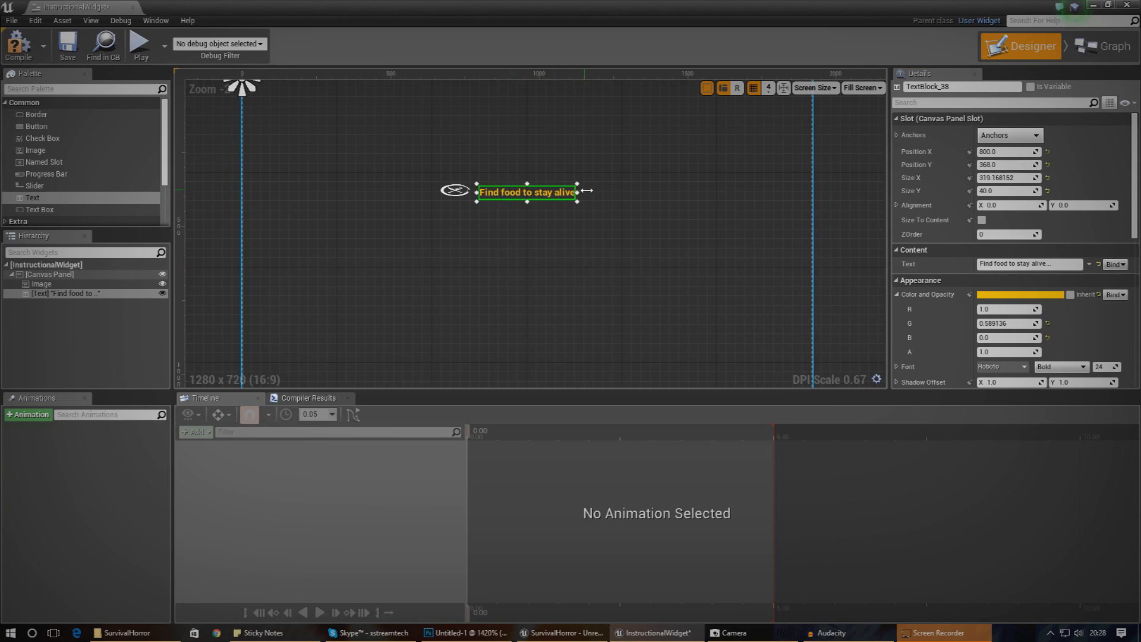
scroll(609, 214, down, 1)
click(611, 216)
click(570, 202)
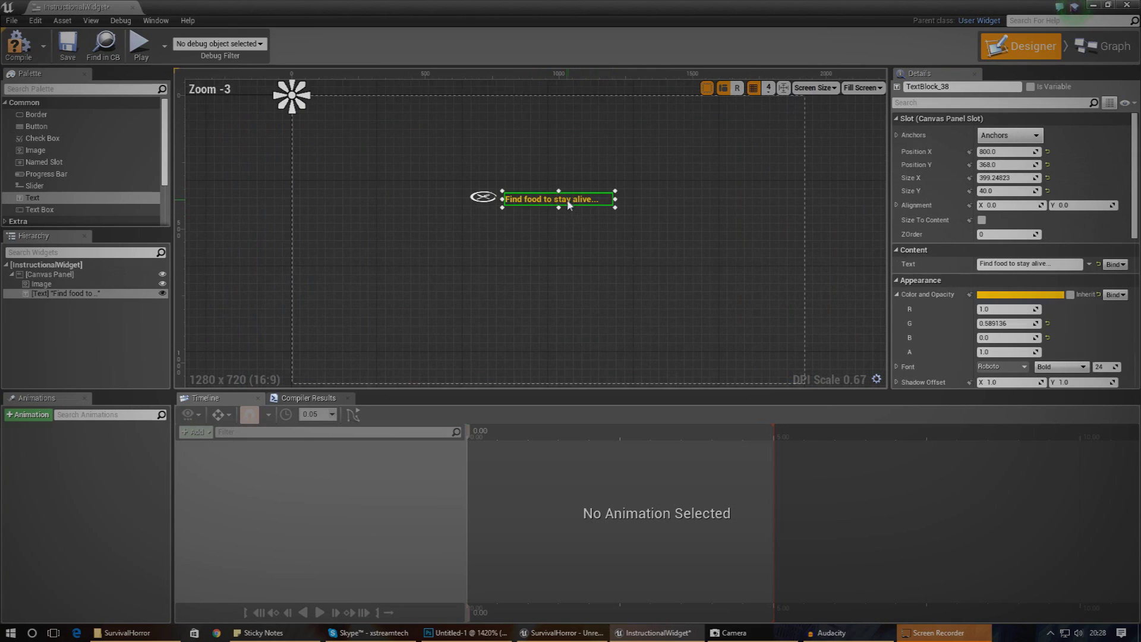
- Switch to Photoshop and check the font of the "Find the key to open the door" text in SurvivalHUD.psd
click(466, 632)
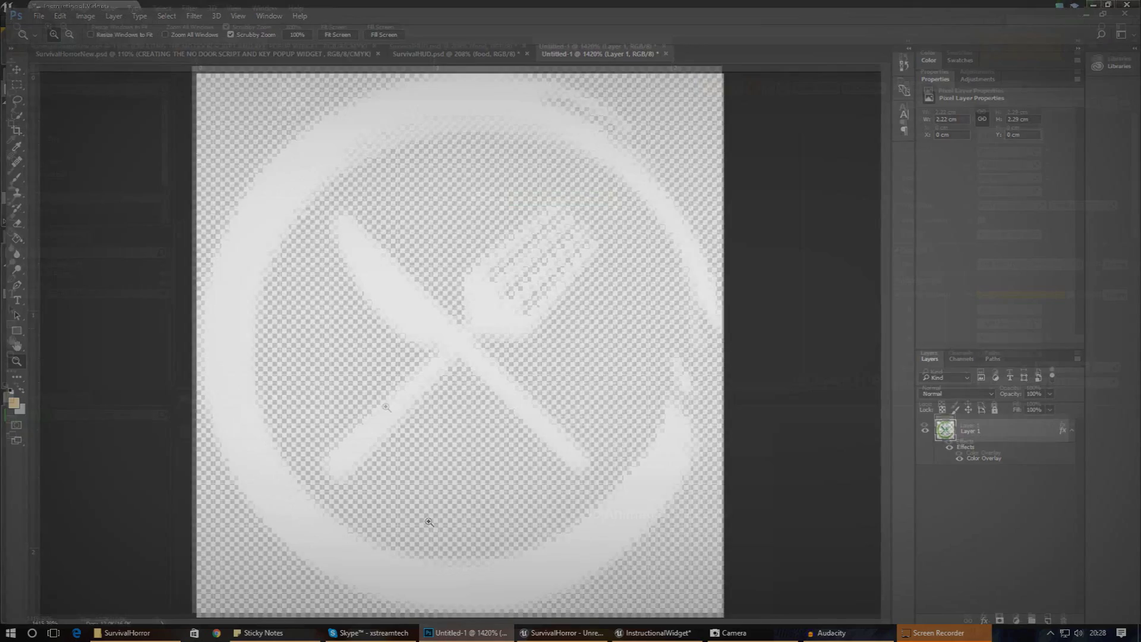
click(199, 46)
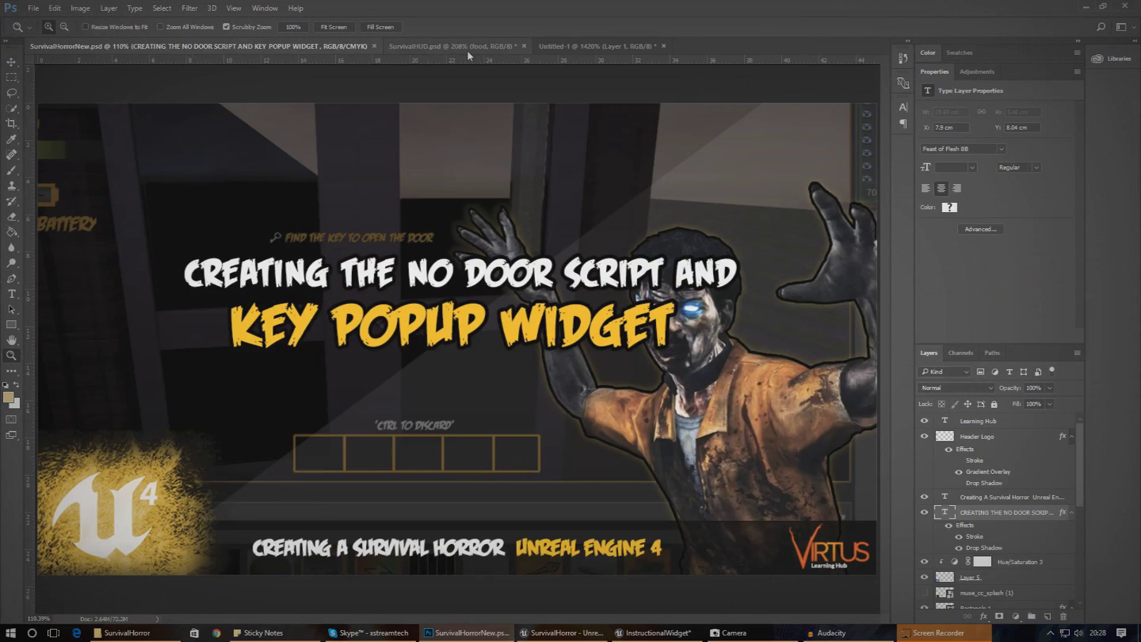
click(465, 47)
key(t)
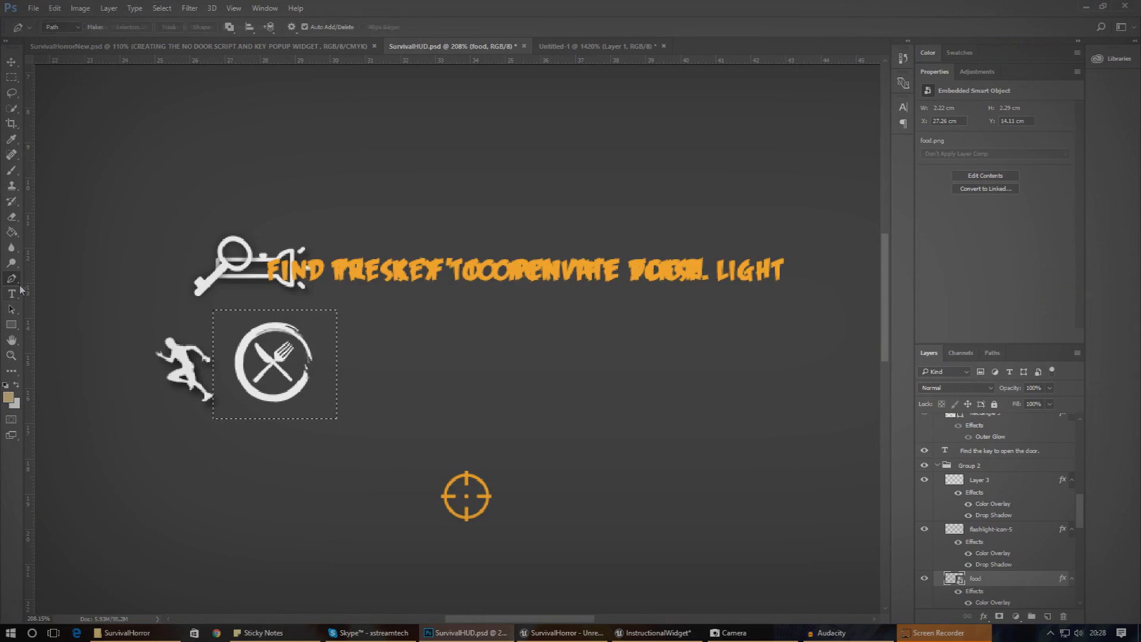
click(425, 271)
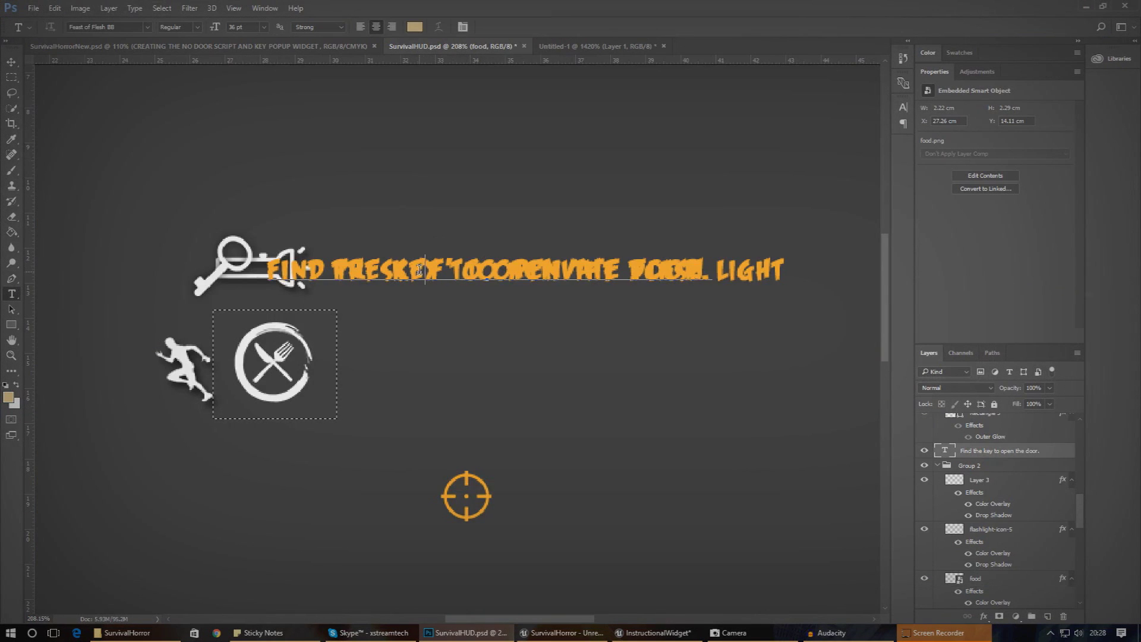
click(15, 66)
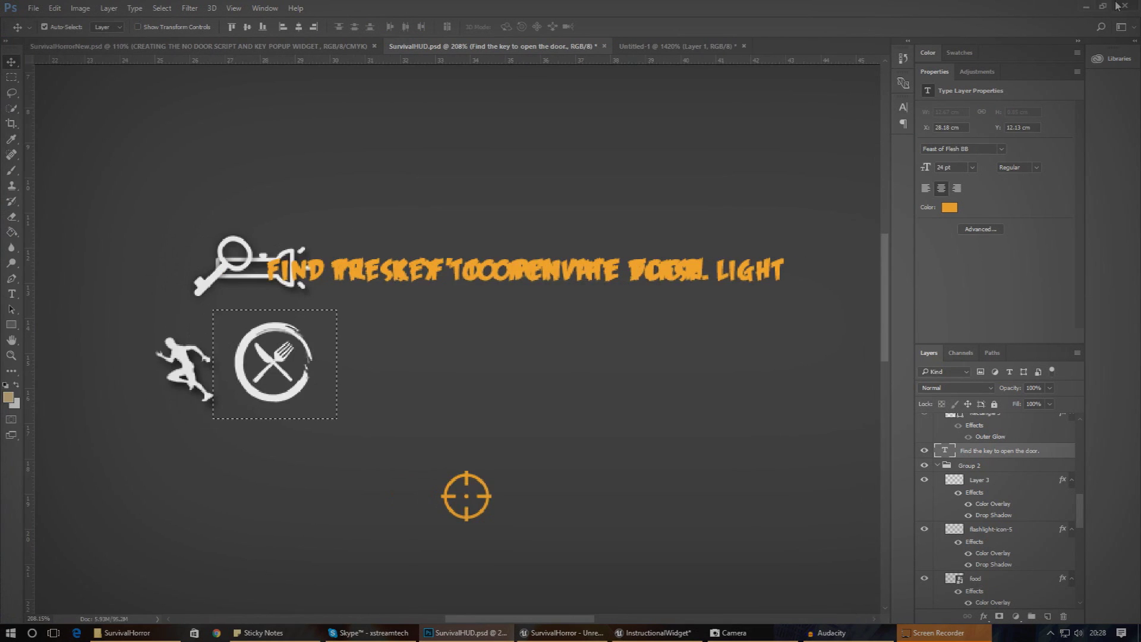
click(1085, 6)
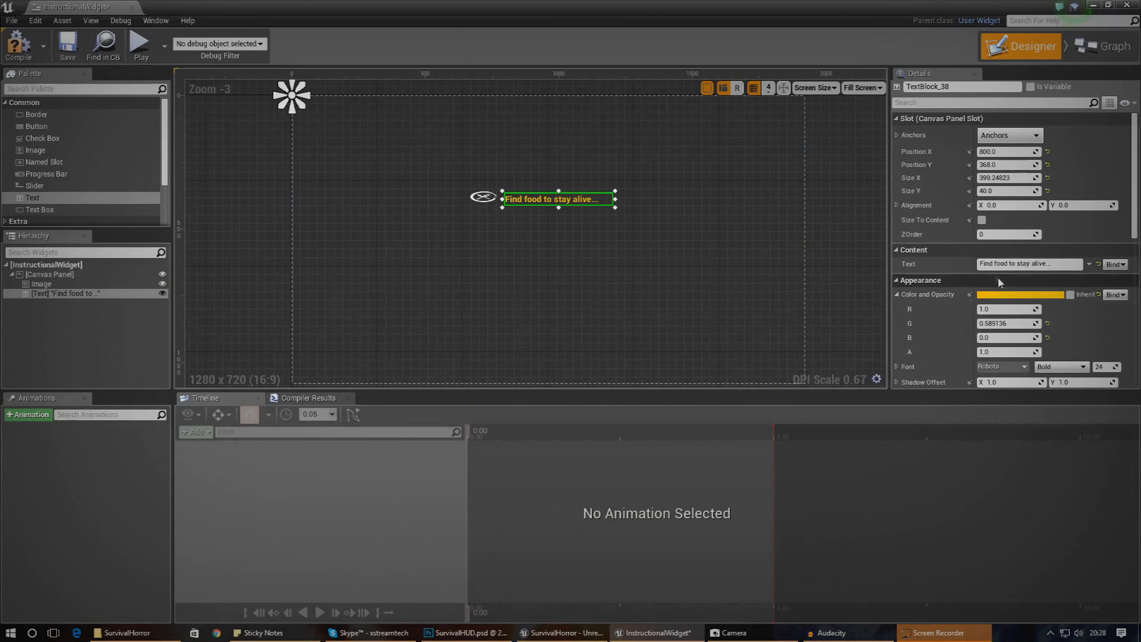
- Back in the Unreal widget editor, set the text block's font to the imported Feast of Flesh font (FEASFBI_)
scroll(999, 291, down, 2)
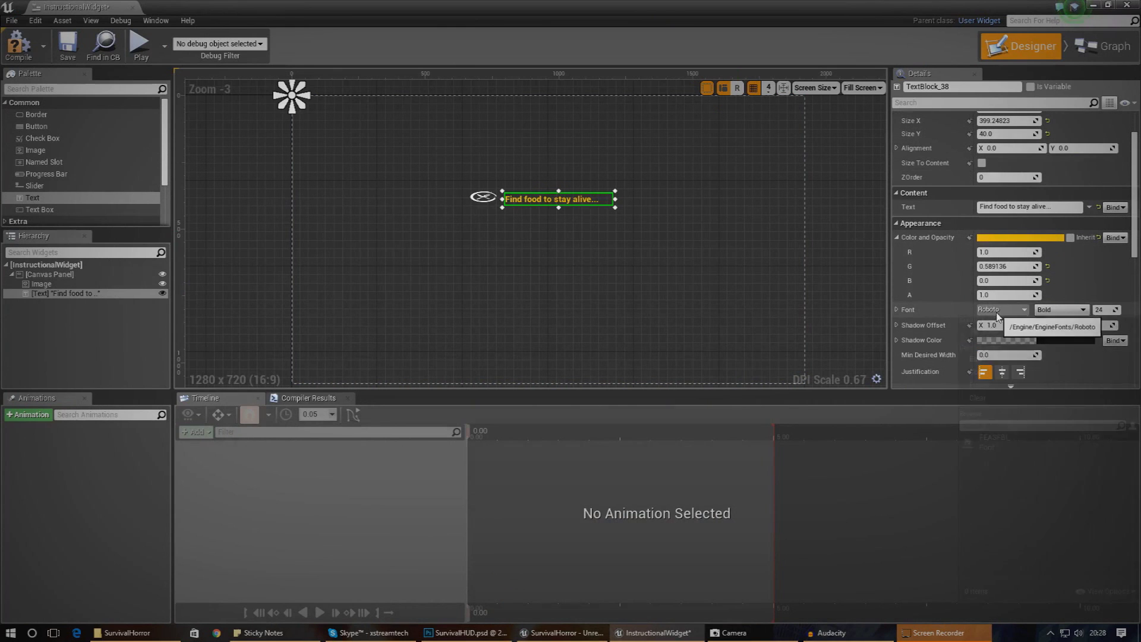
click(997, 310)
click(982, 448)
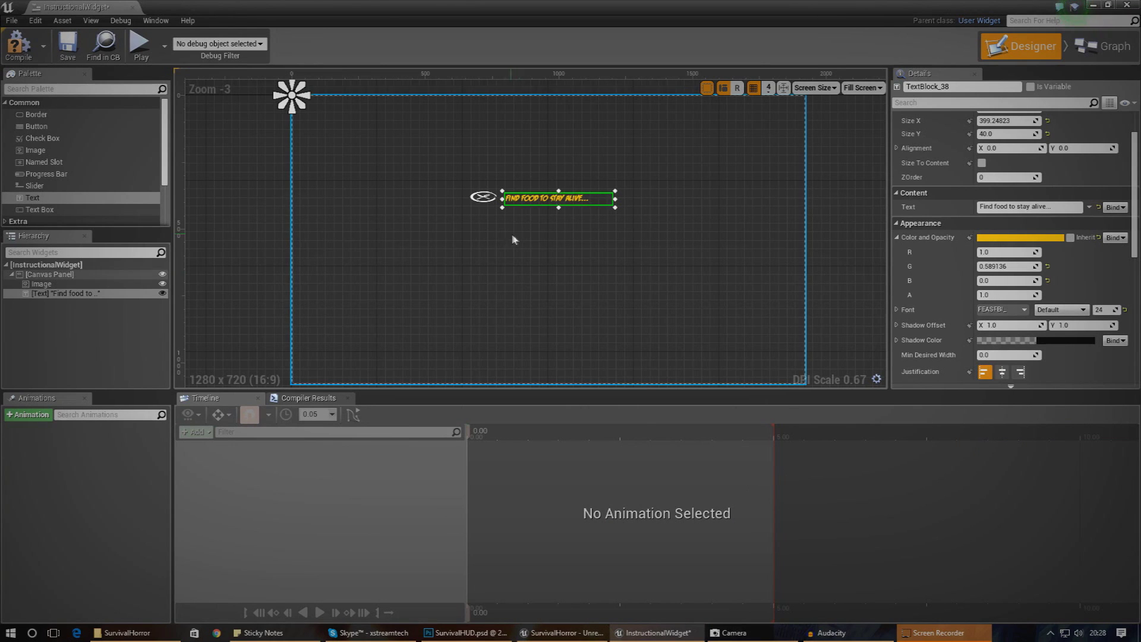
- Move the text slightly lower, shrink the food icon to about 41 by 35, and place it directly before the text
mouse_move(552, 200)
mouse_down()
mouse_move(535, 202)
mouse_move(550, 217)
mouse_up()
click(559, 231)
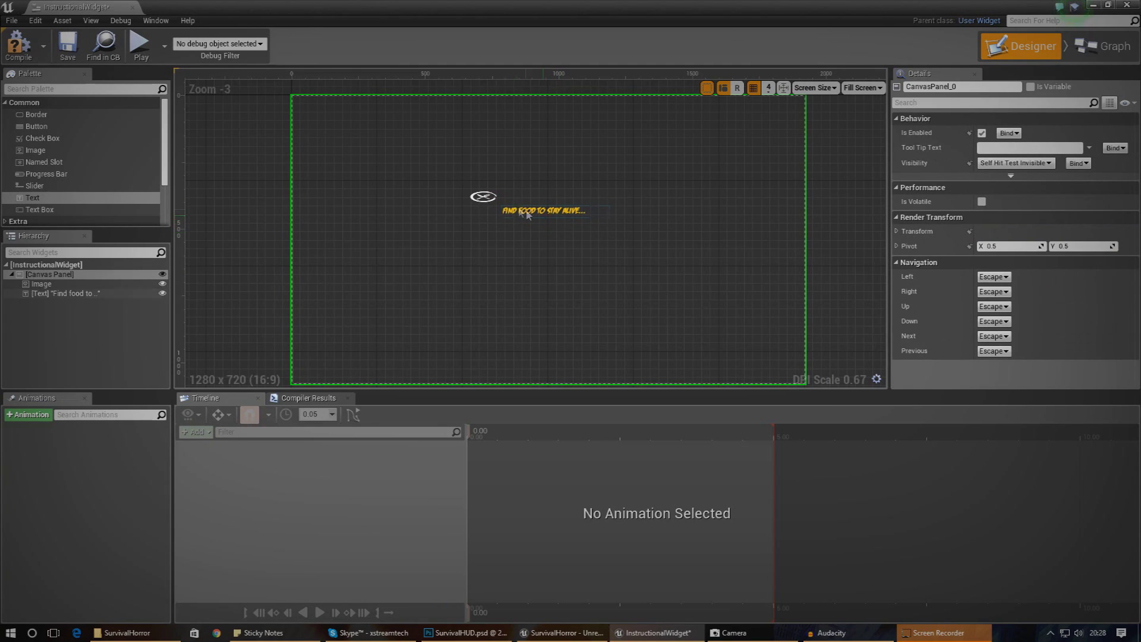
click(498, 201)
scroll(478, 193, up, 8)
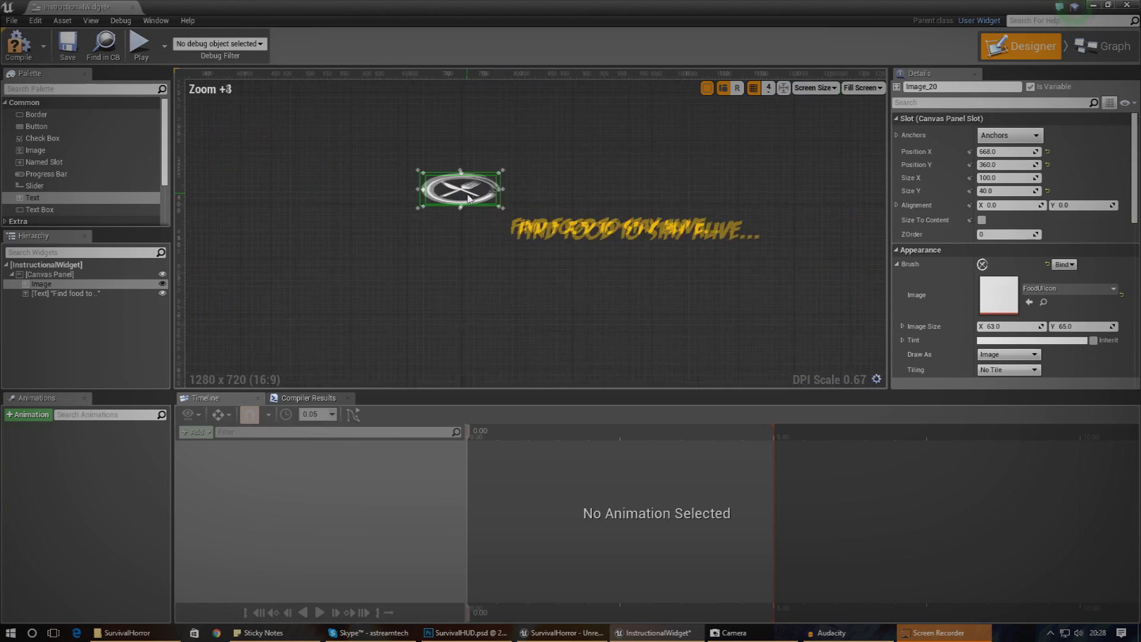
drag(472, 193, 489, 247)
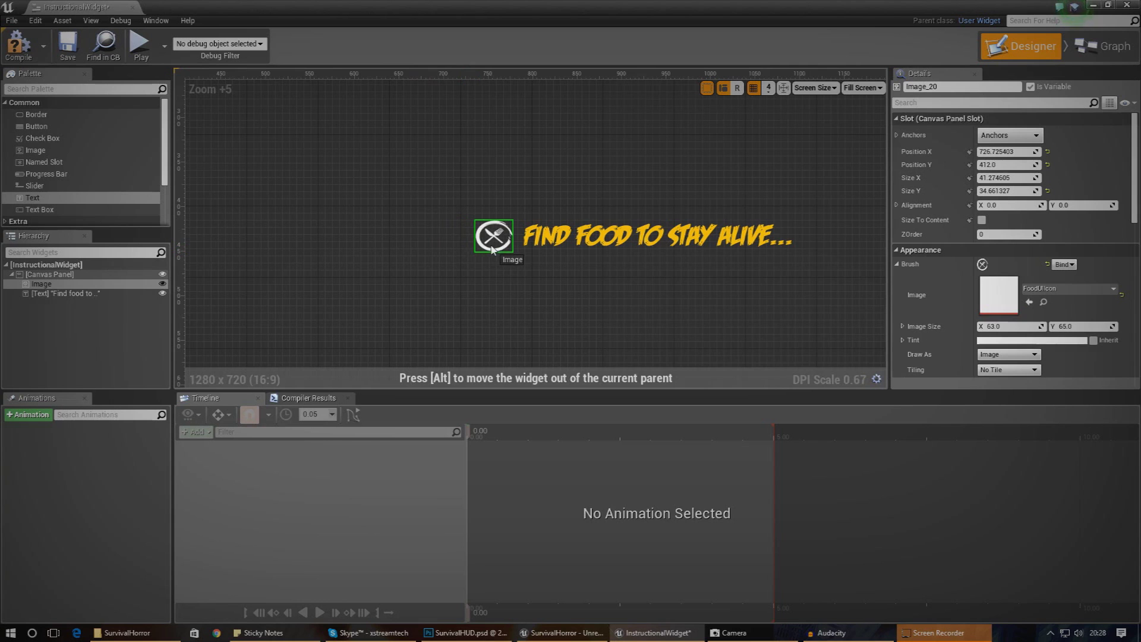
click(522, 281)
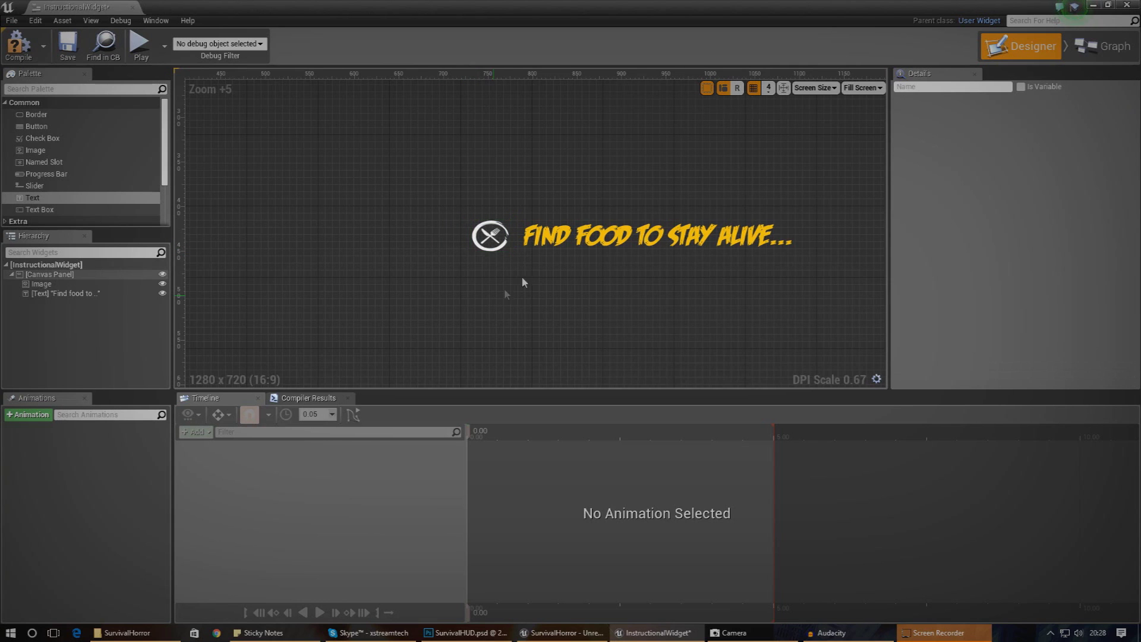
scroll(443, 317, down, 7)
scroll(623, 219, down, 4)
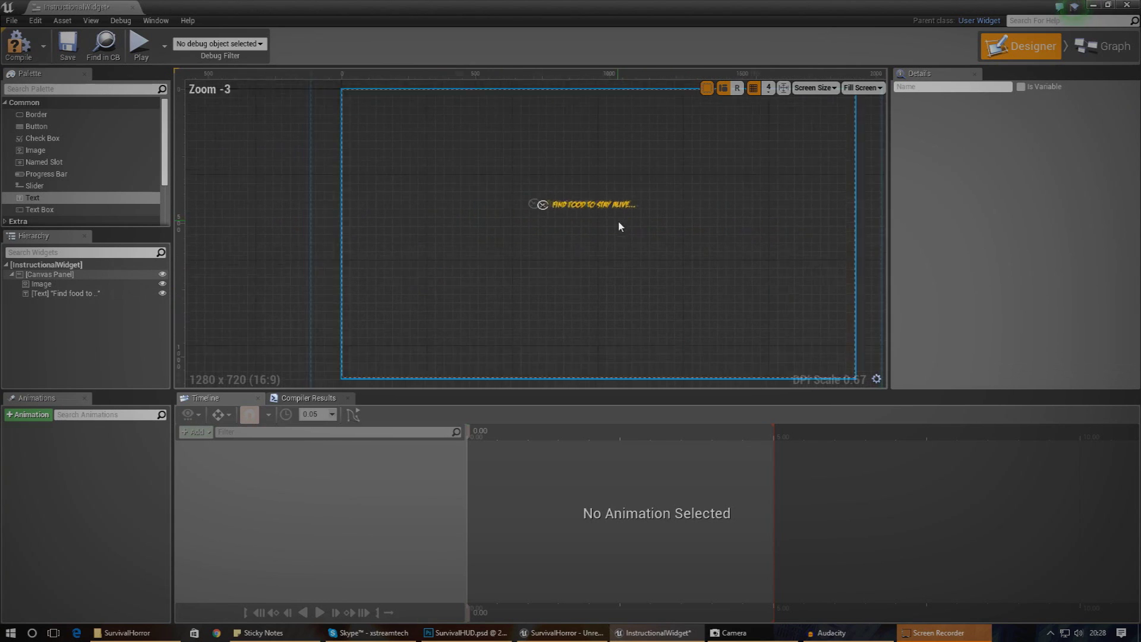
scroll(558, 223, up, 4)
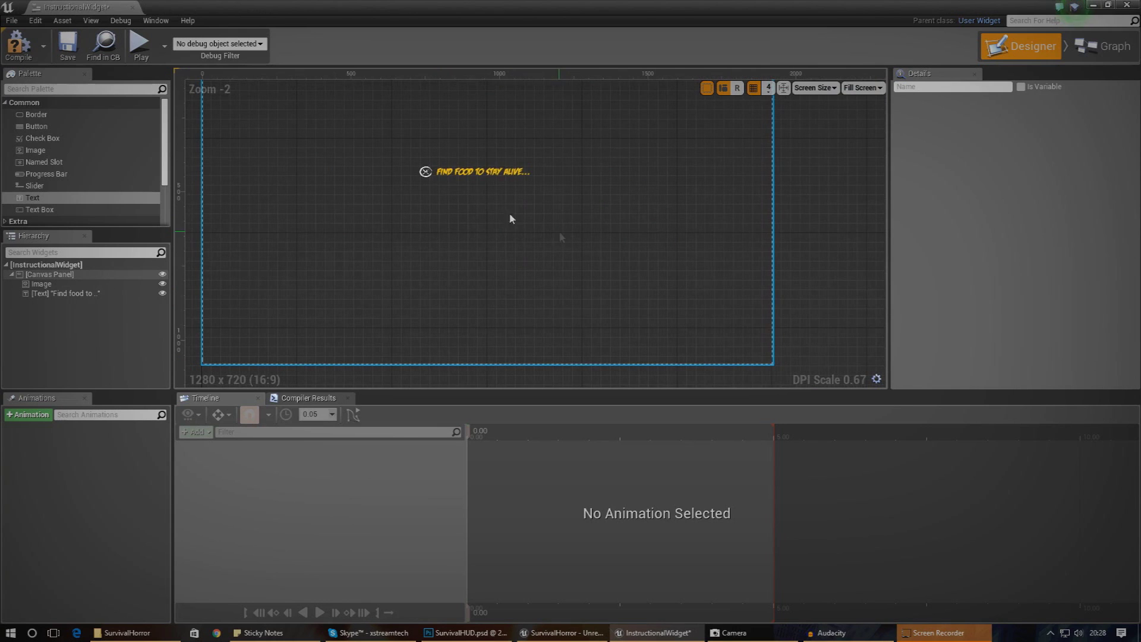
drag(492, 165, 515, 179)
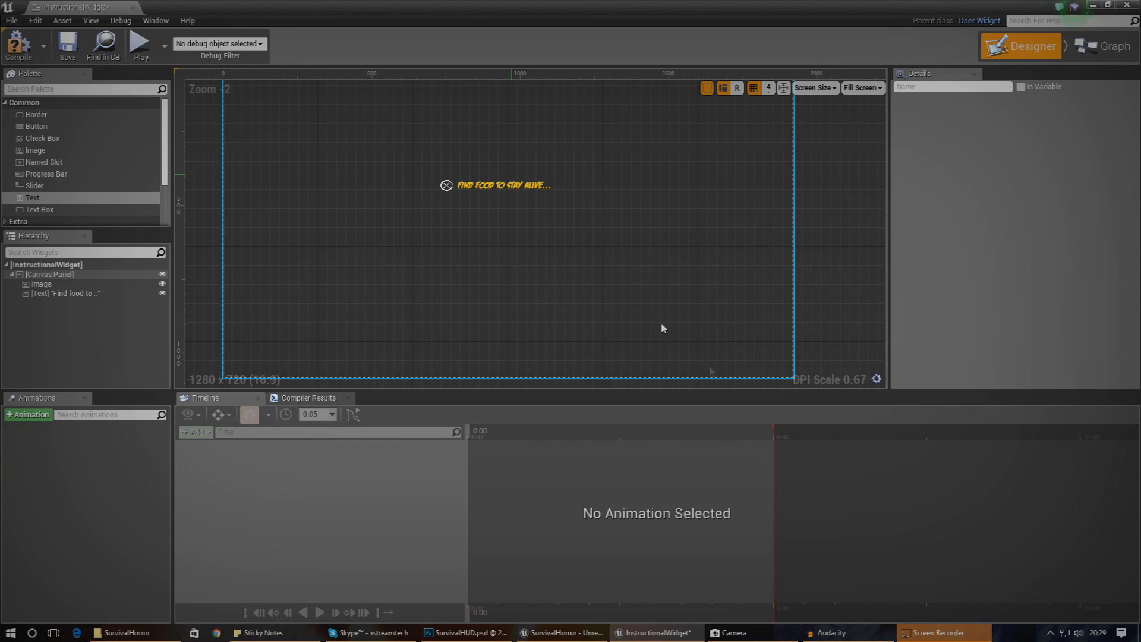
- Close the InstructionalWidget editor and open the Level Blueprint of Level1
key(alt+F4)
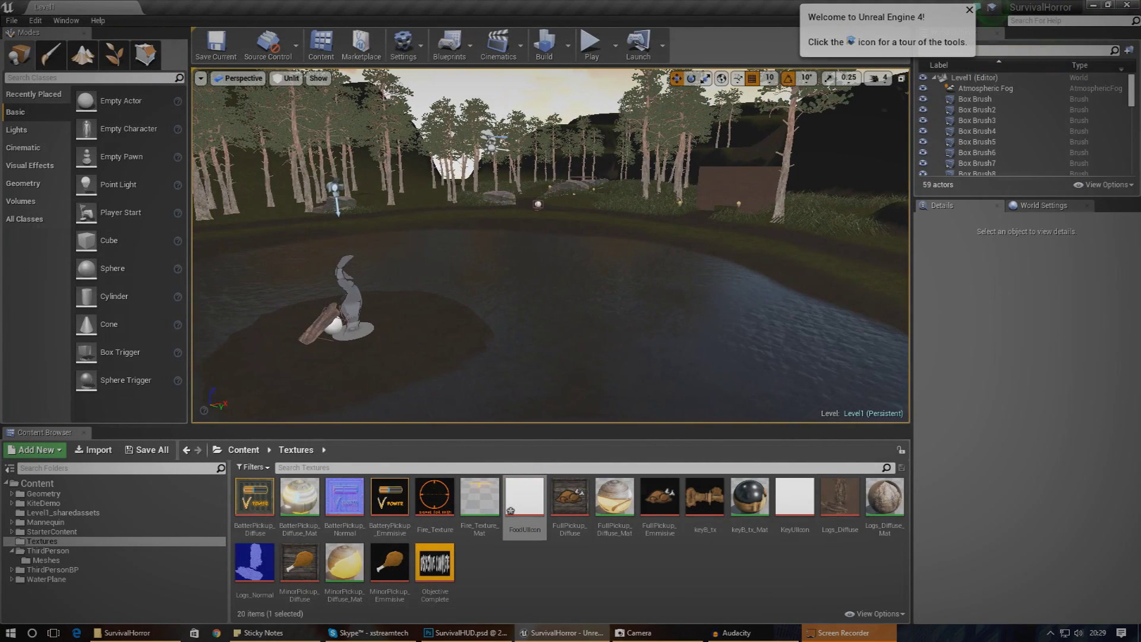
click(449, 44)
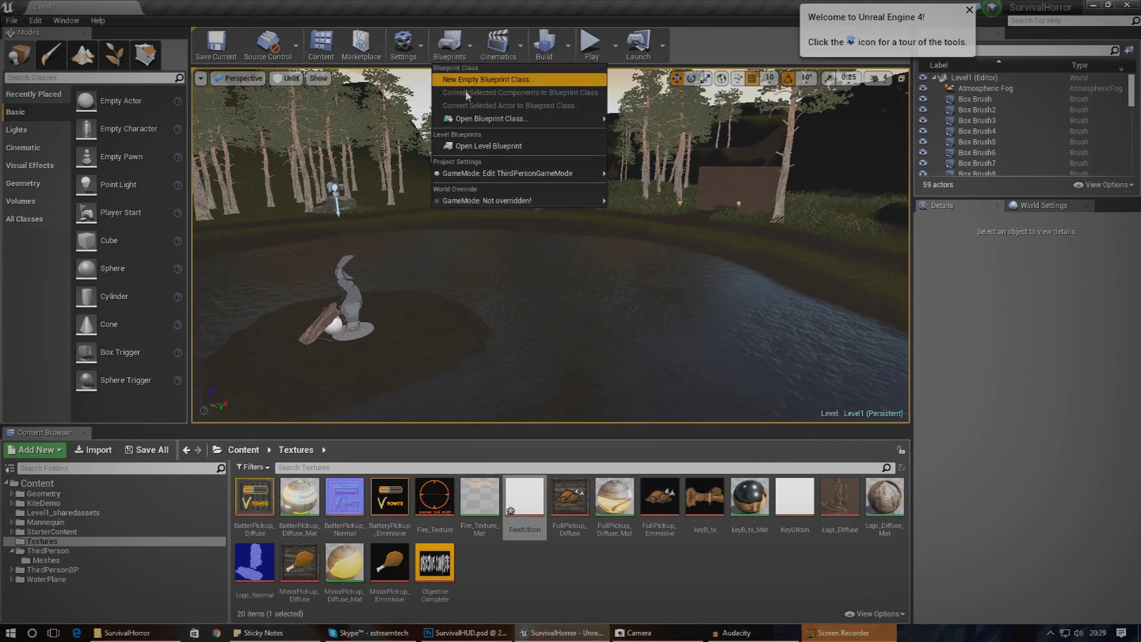
click(475, 145)
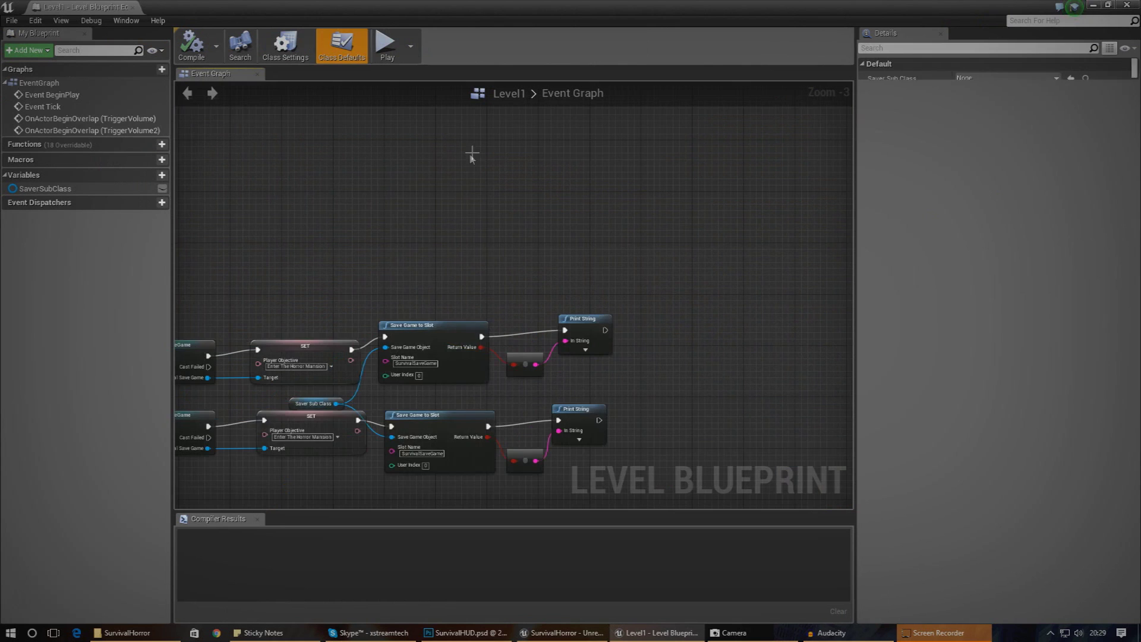
- Add a Create Widget node to the event graph, connected to the execution output of Event BeginPlay
scroll(551, 280, down, 5)
scroll(528, 294, up, 6)
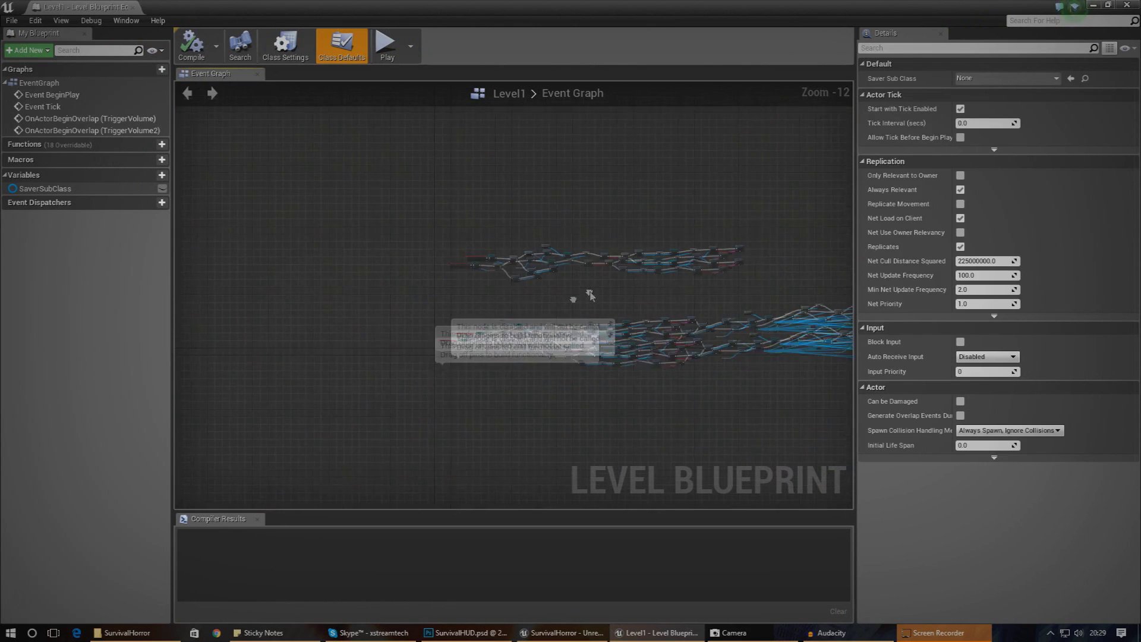
scroll(443, 353, up, 5)
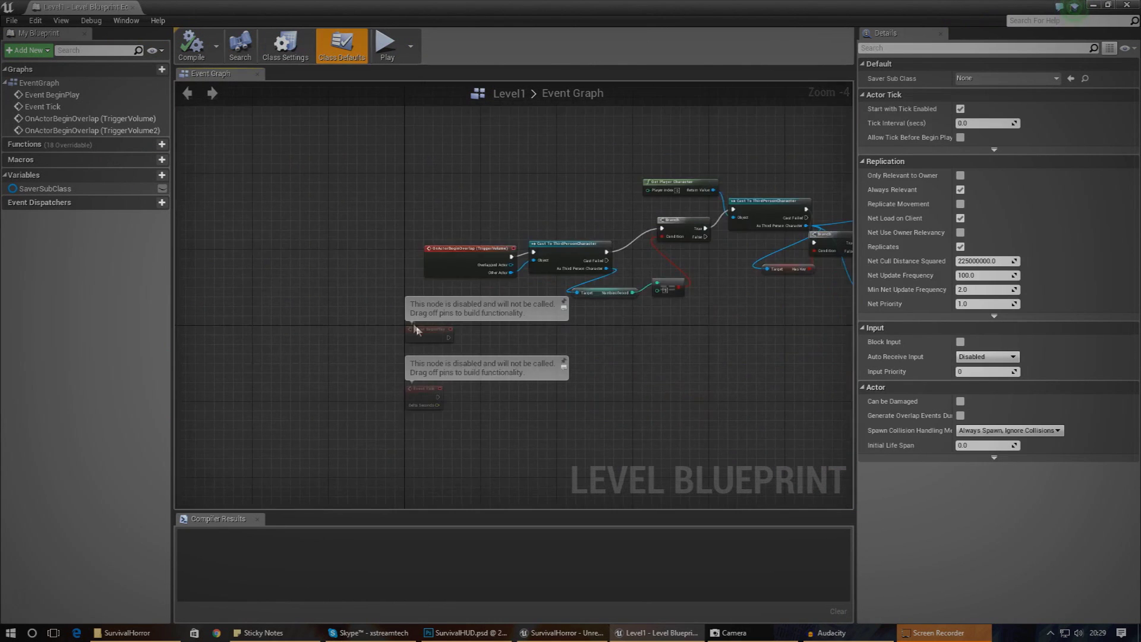
click(416, 336)
drag(463, 335, 614, 377)
click(469, 362)
drag(464, 335, 643, 361)
text(create w)
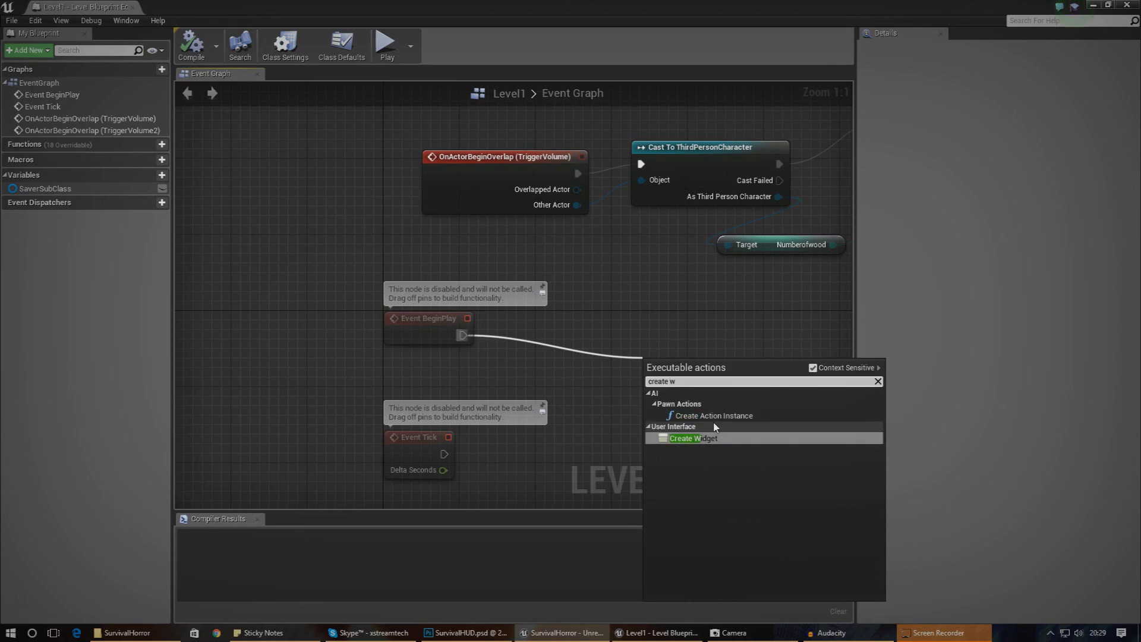
key(Return)
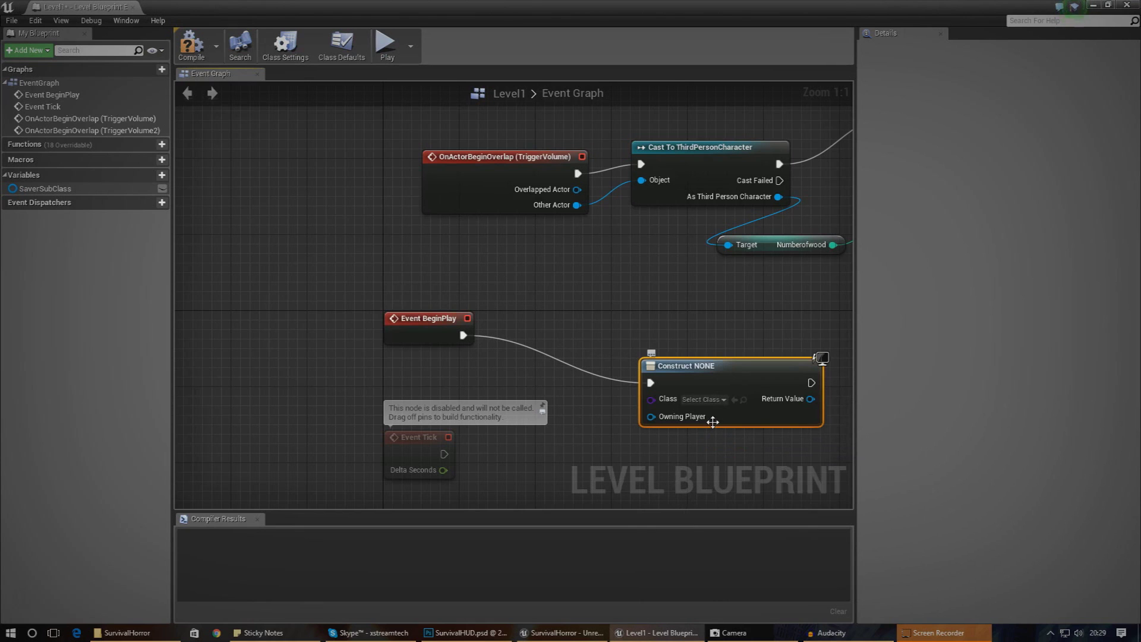
- Set the class of the Create Widget node to InstructionalWidget
click(707, 402)
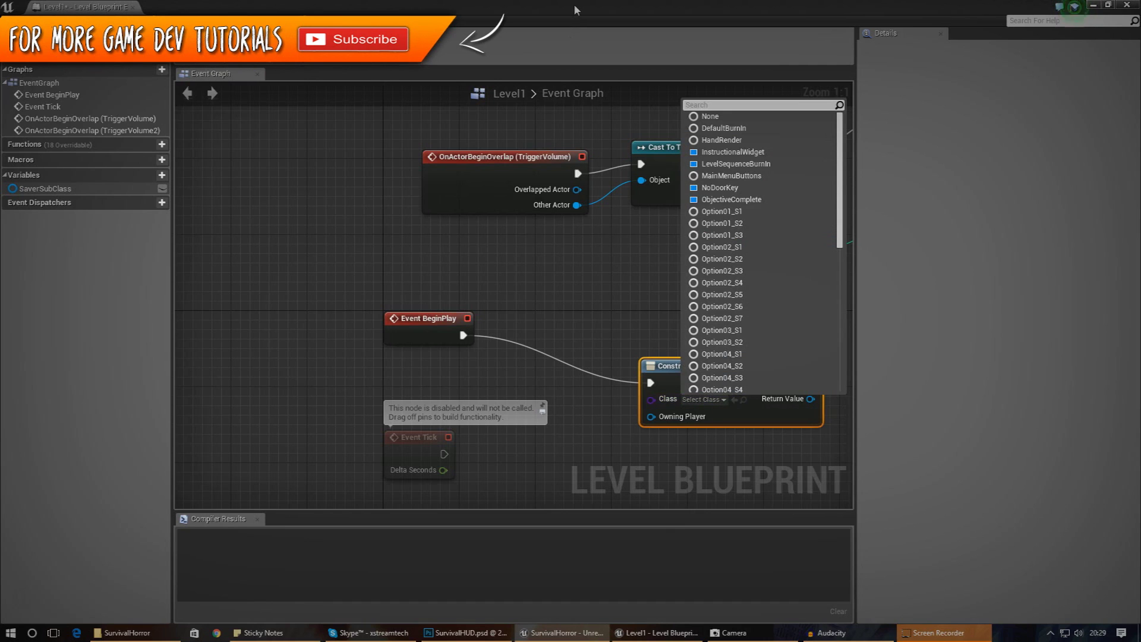
text(instru)
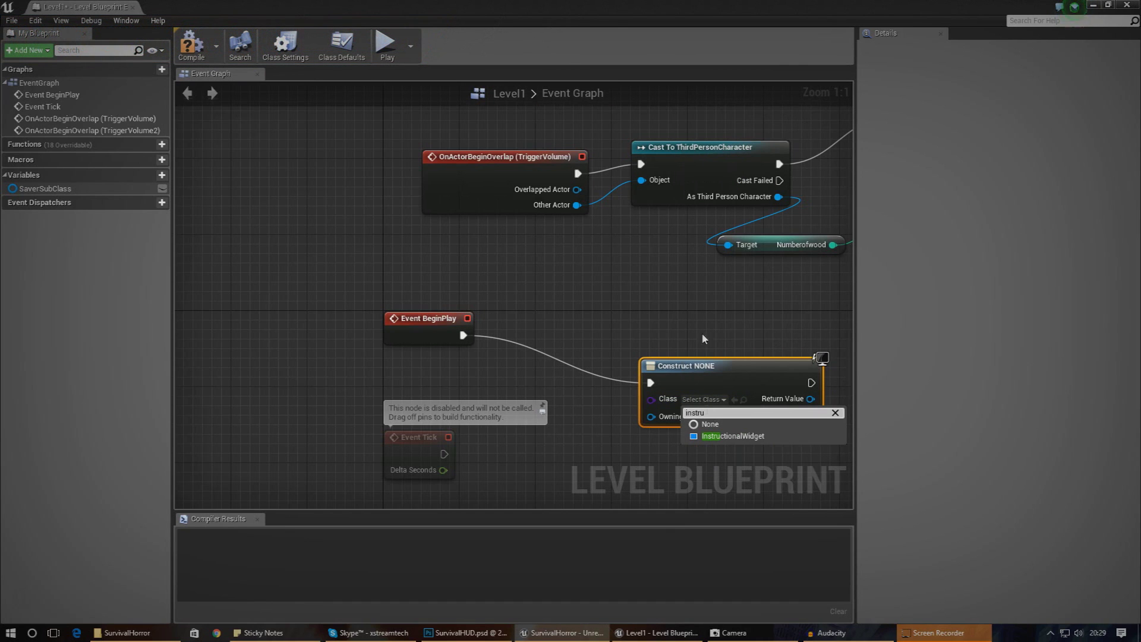
click(732, 435)
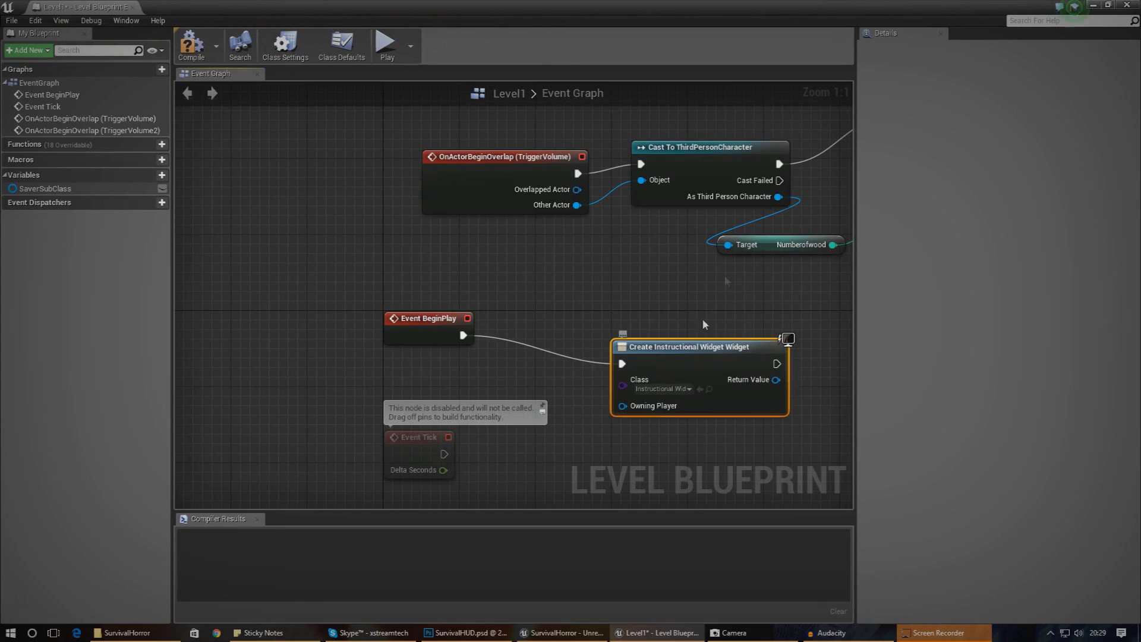
- Add an Add to Viewport node from the Create Widget node's Return Value and move it slightly higher in the graph
drag(574, 361, 641, 350)
text(add to)
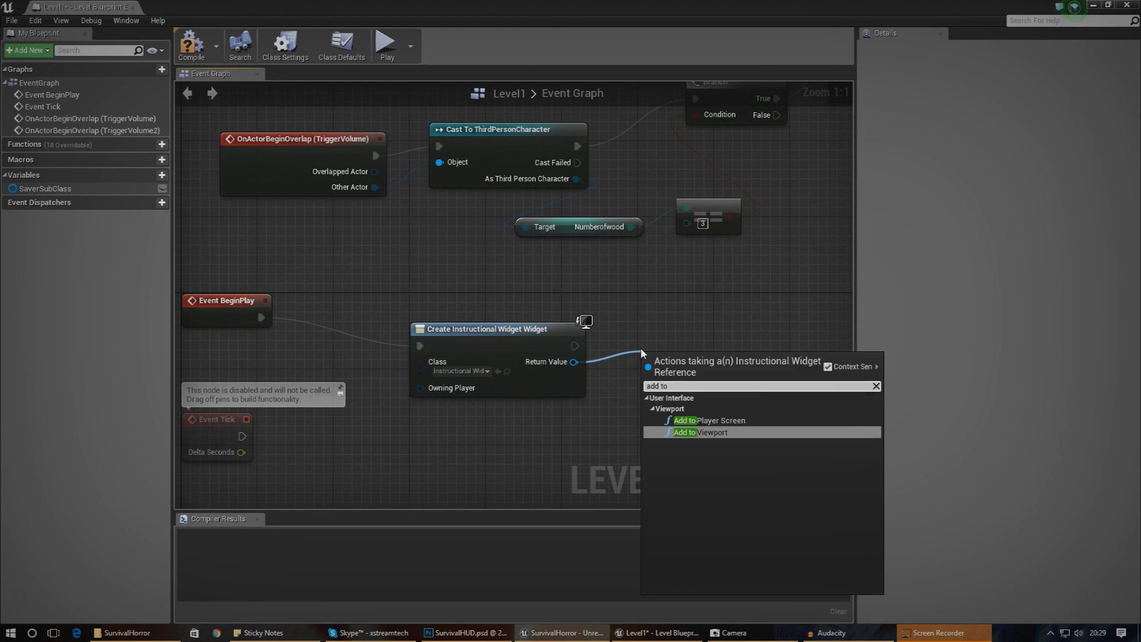
key(Return)
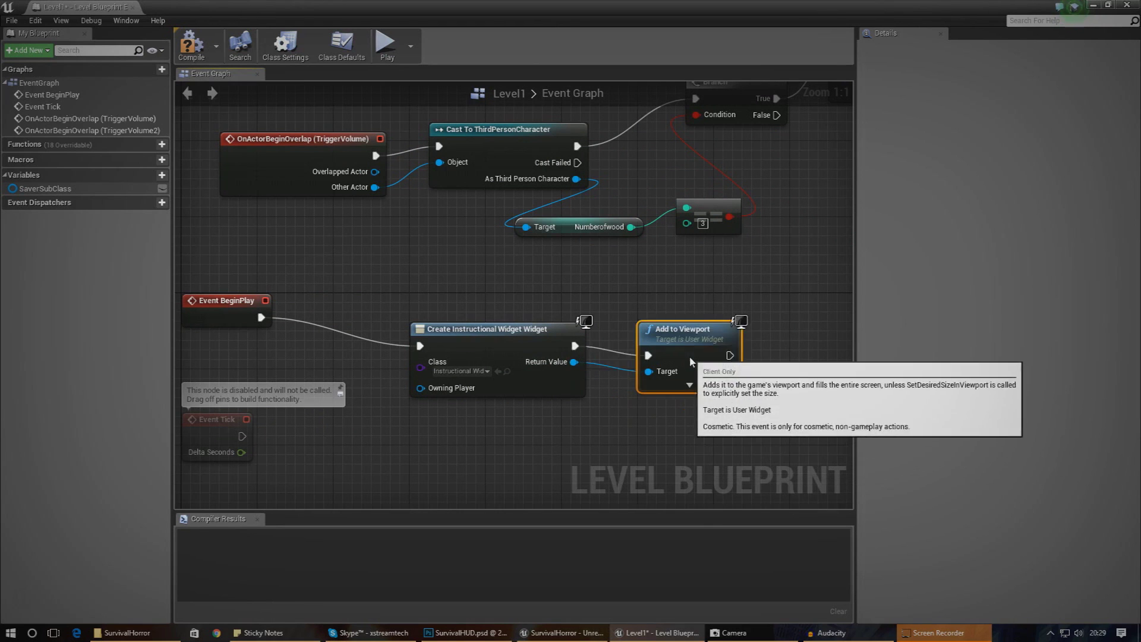
drag(697, 401, 697, 344)
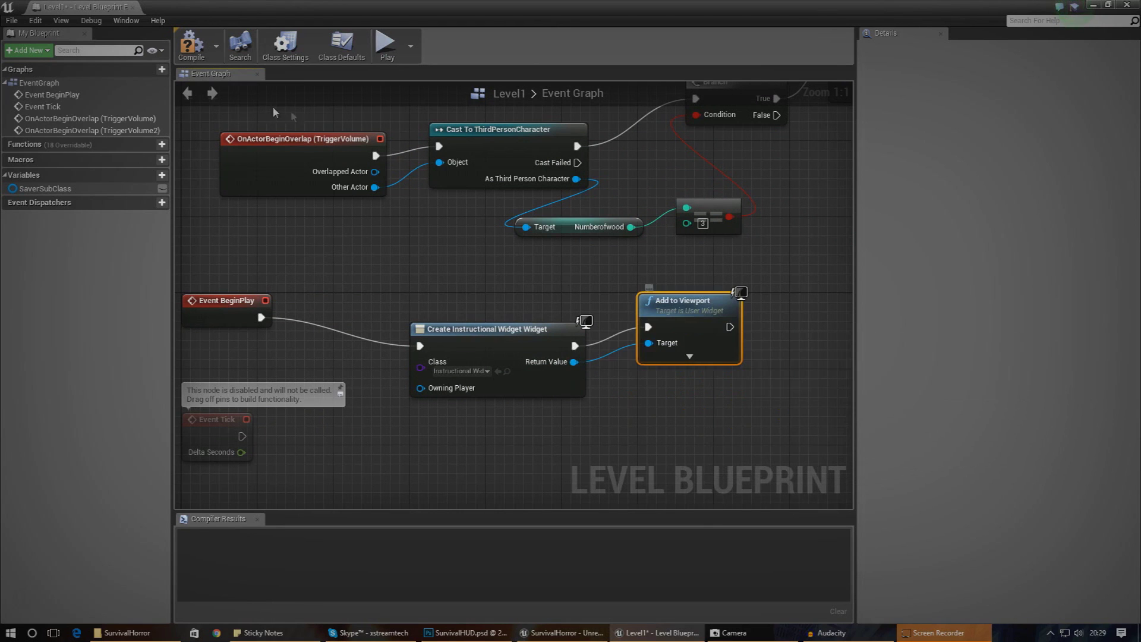
- Close the Level Blueprint and play-test Level1, walking through the forest to check the food popup on screen
click(135, 8)
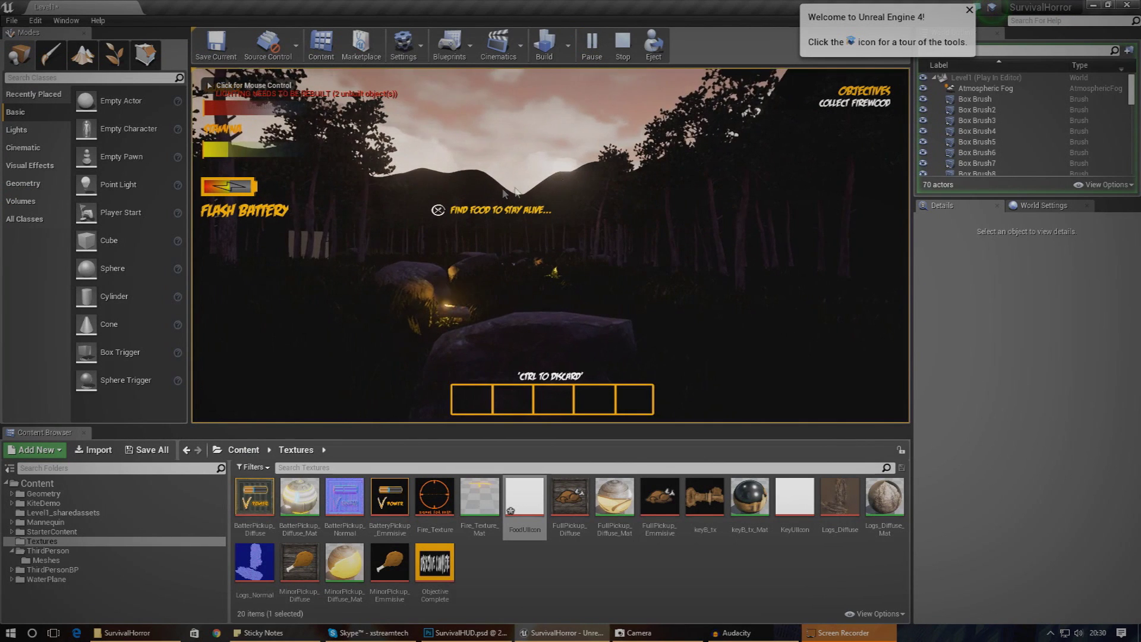
click(501, 188)
key(shift+w)
key(w)
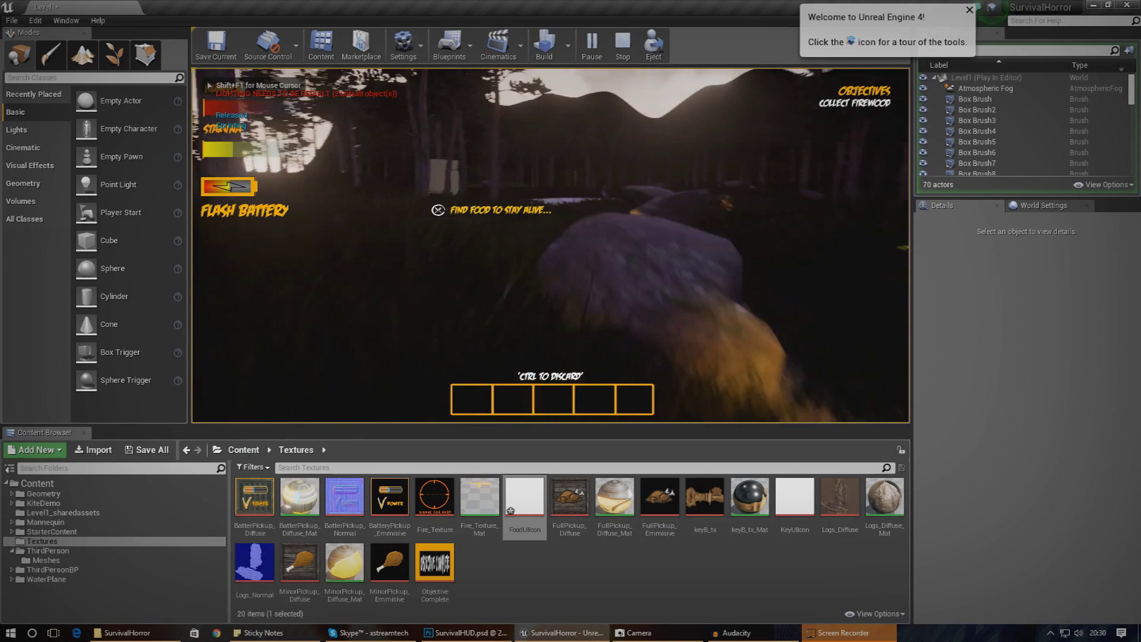
key(w)
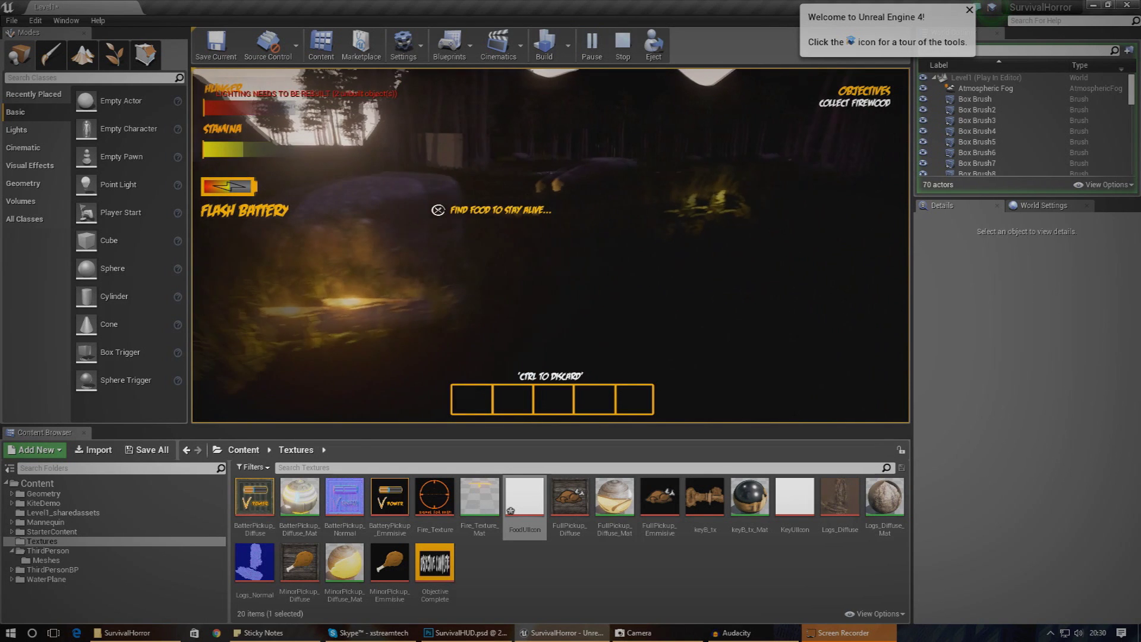
key(w)
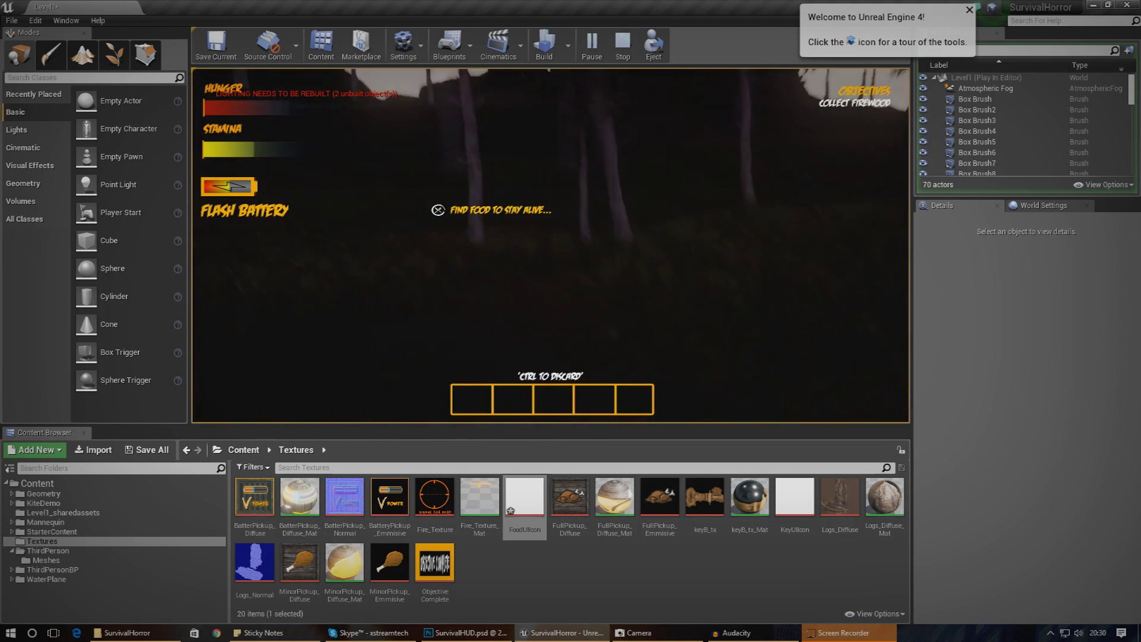
key(w)
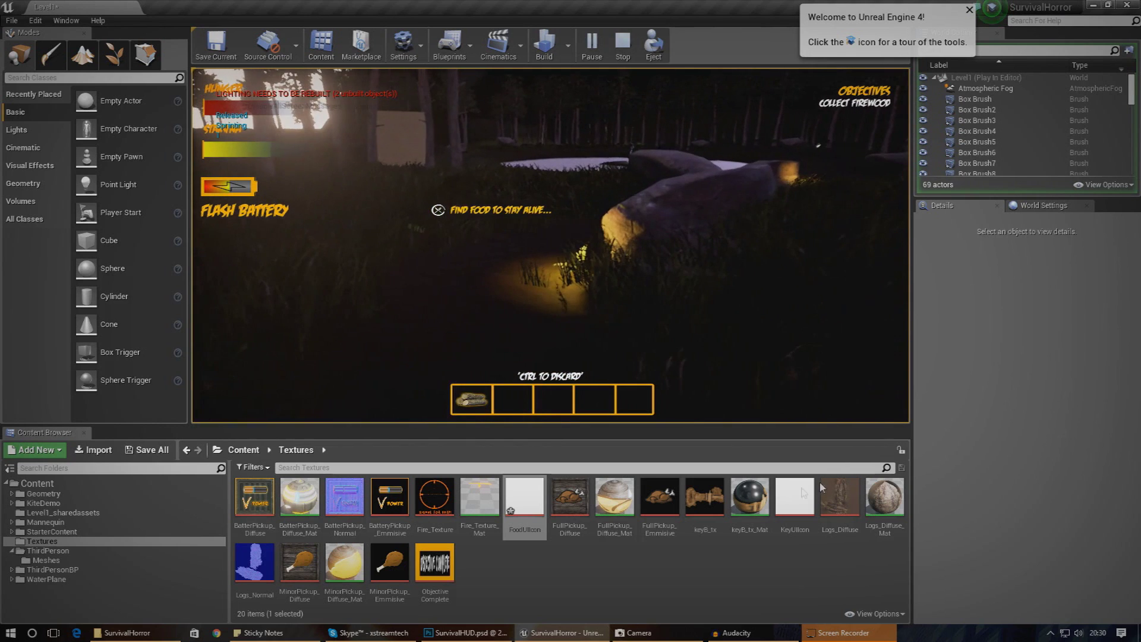
key(Escape)
- Open the InstructionalWidget from the Blueprints folder inside ThirdPersonBP
click(69, 579)
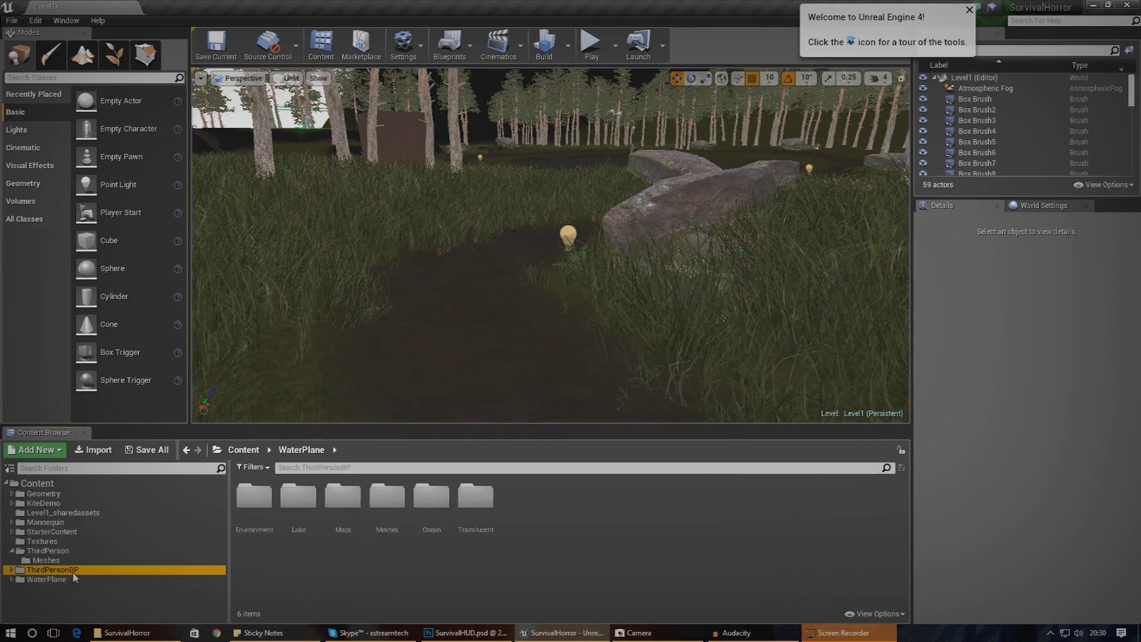
click(66, 569)
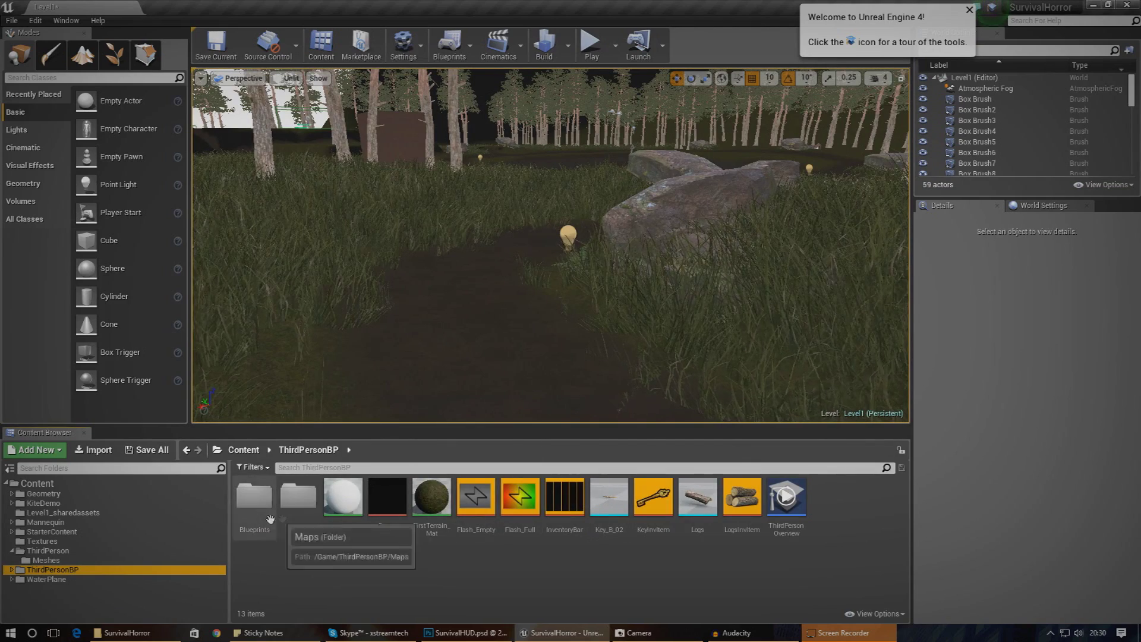
double_click(255, 499)
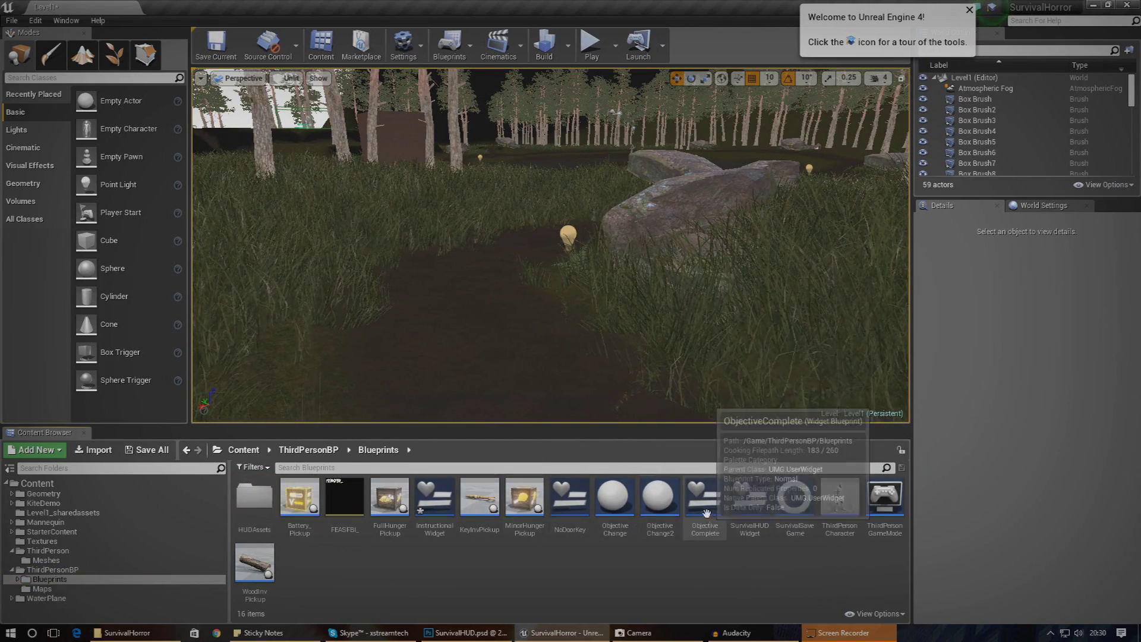
double_click(453, 526)
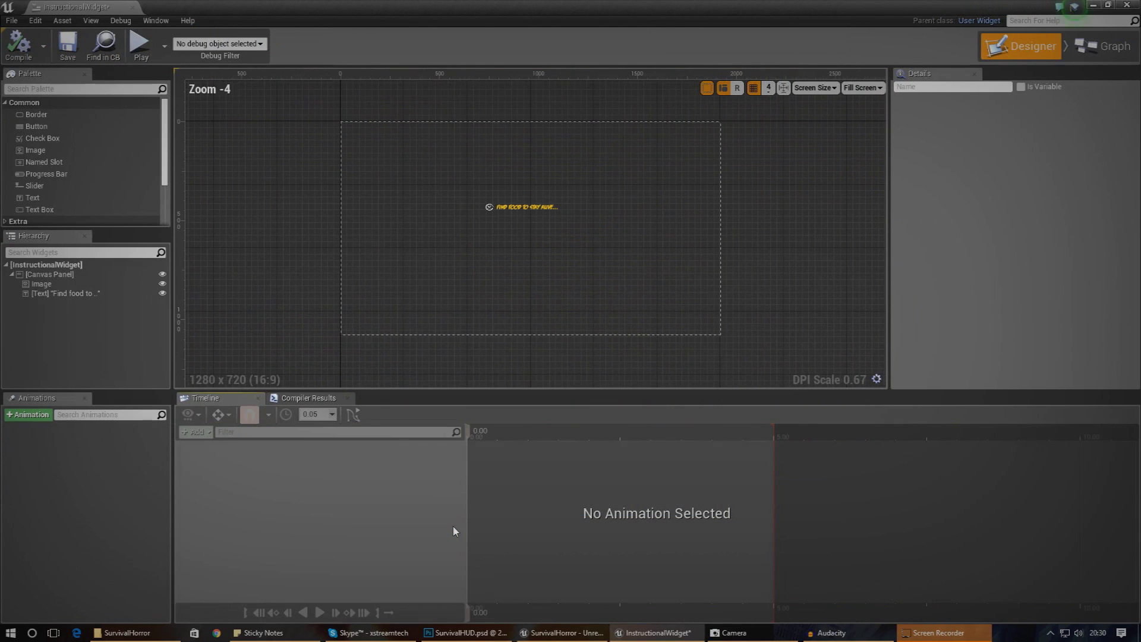
- Select the "Find food to stay alive..." text and anchor it to the centre of the canvas
click(508, 199)
click(512, 208)
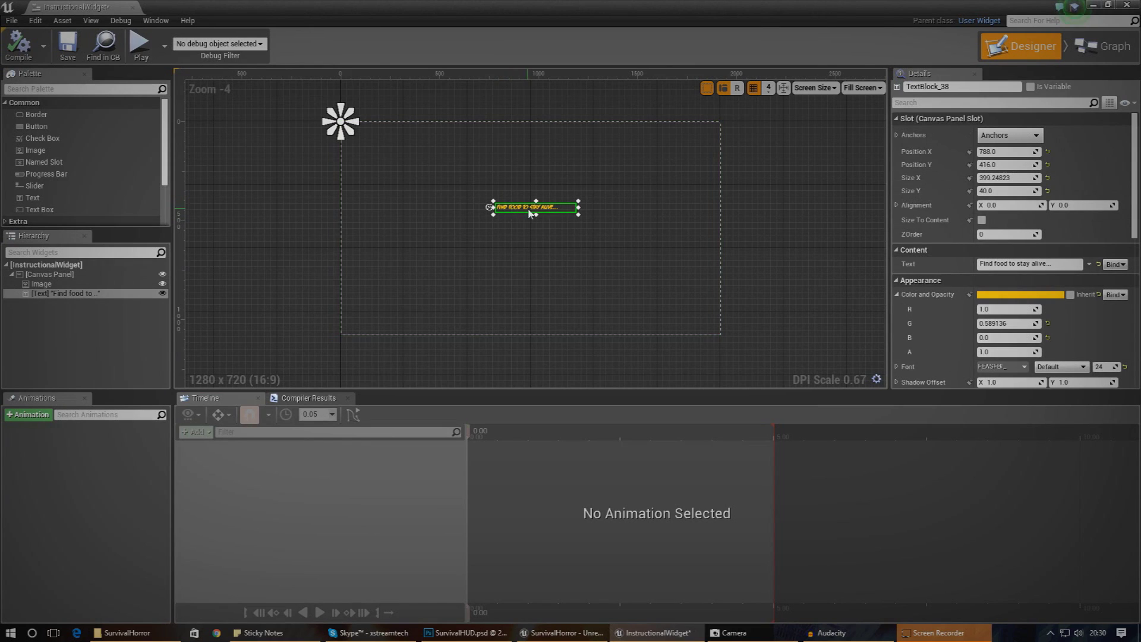
click(898, 205)
click(898, 205)
click(898, 205)
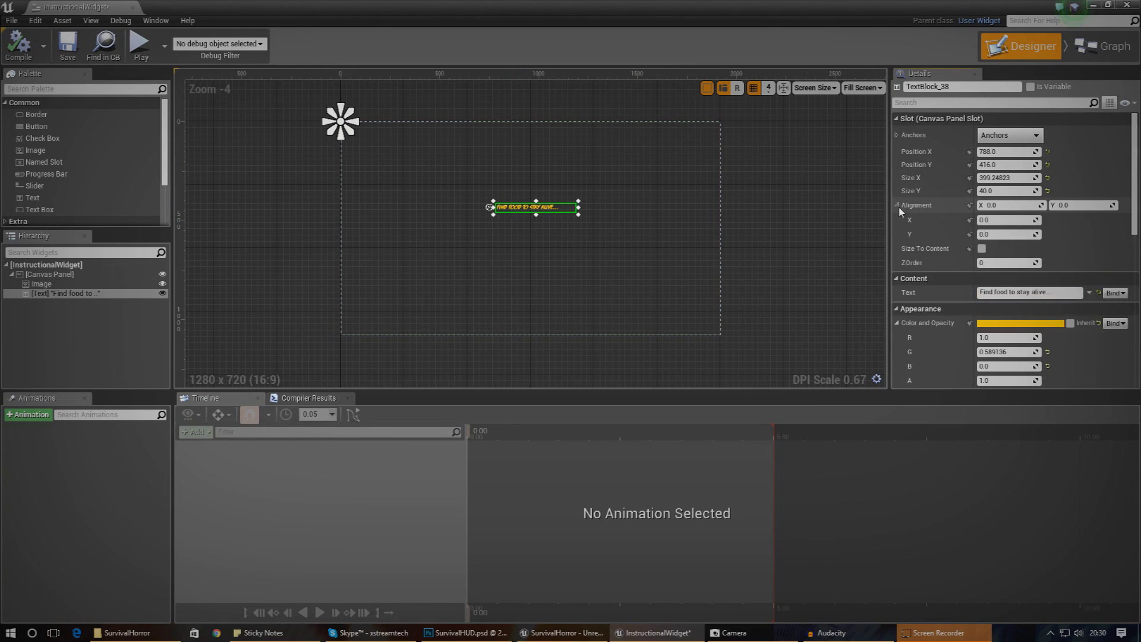
click(898, 205)
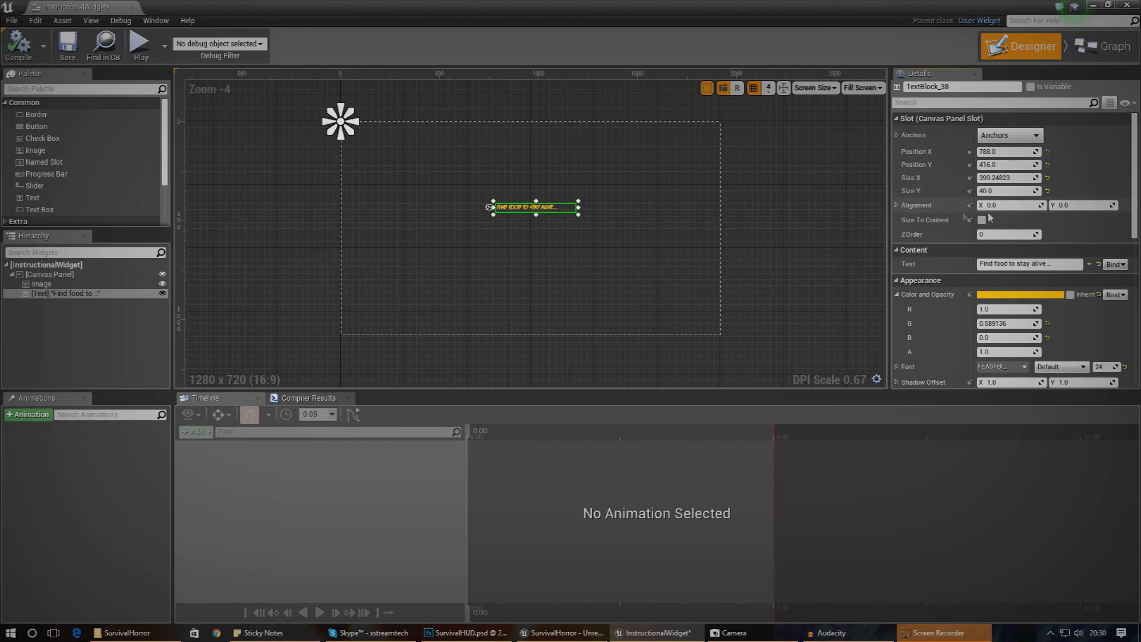
click(998, 136)
click(1036, 207)
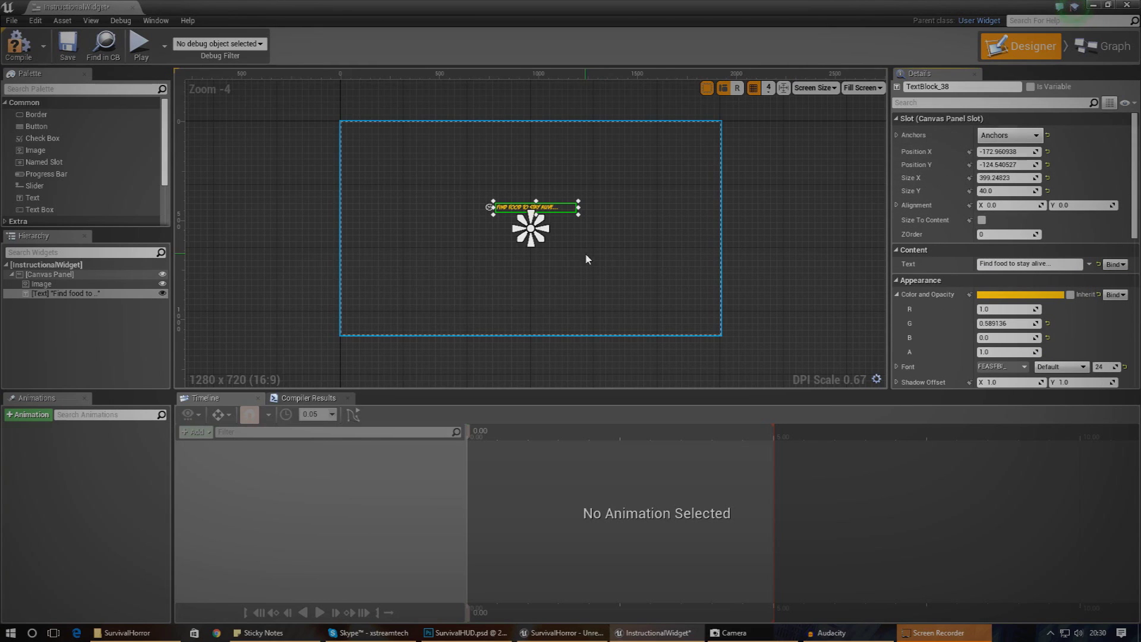
- Move the text and the food icon slightly lower, placing the icon at about X 736, Y 484, and play-test the level
scroll(571, 237, up, 5)
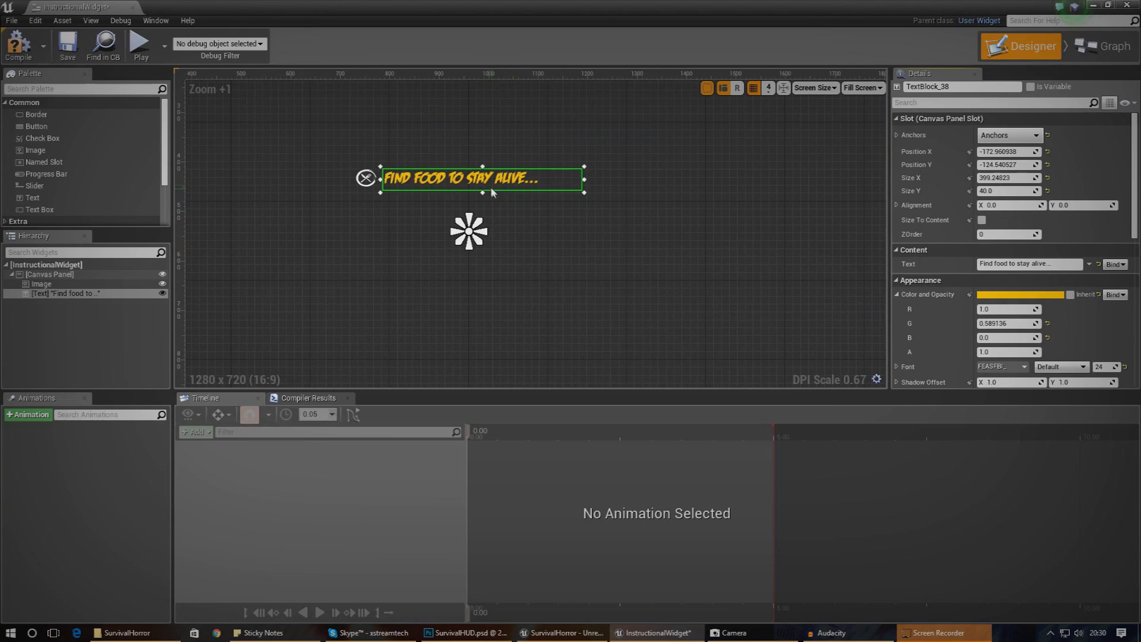
drag(492, 192, 493, 217)
drag(368, 183, 372, 215)
click(210, 153)
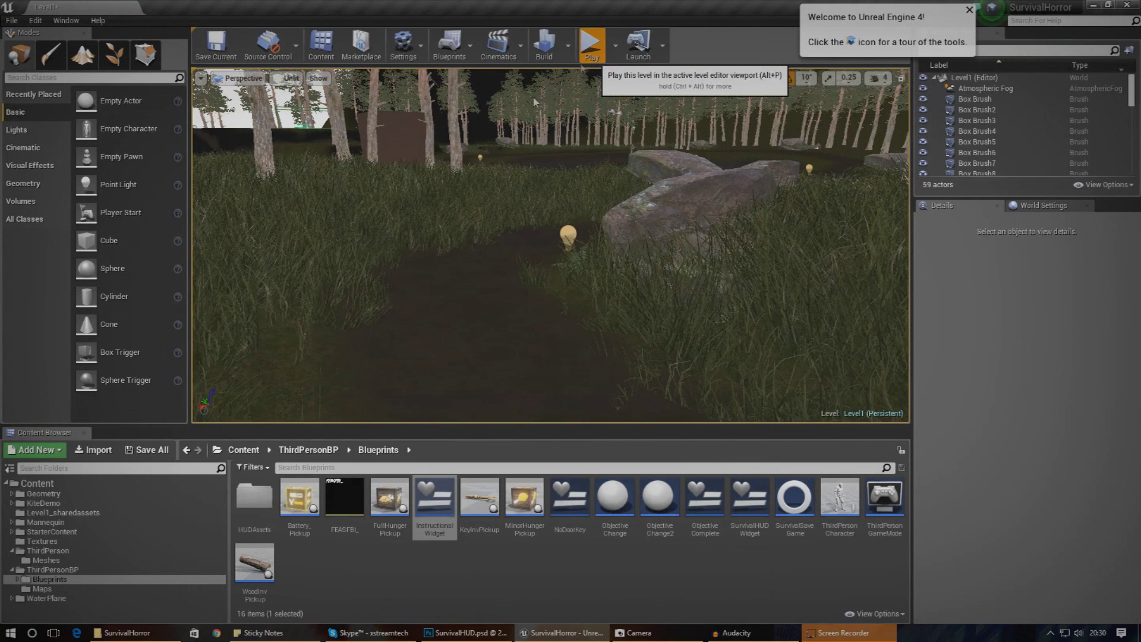
click(592, 44)
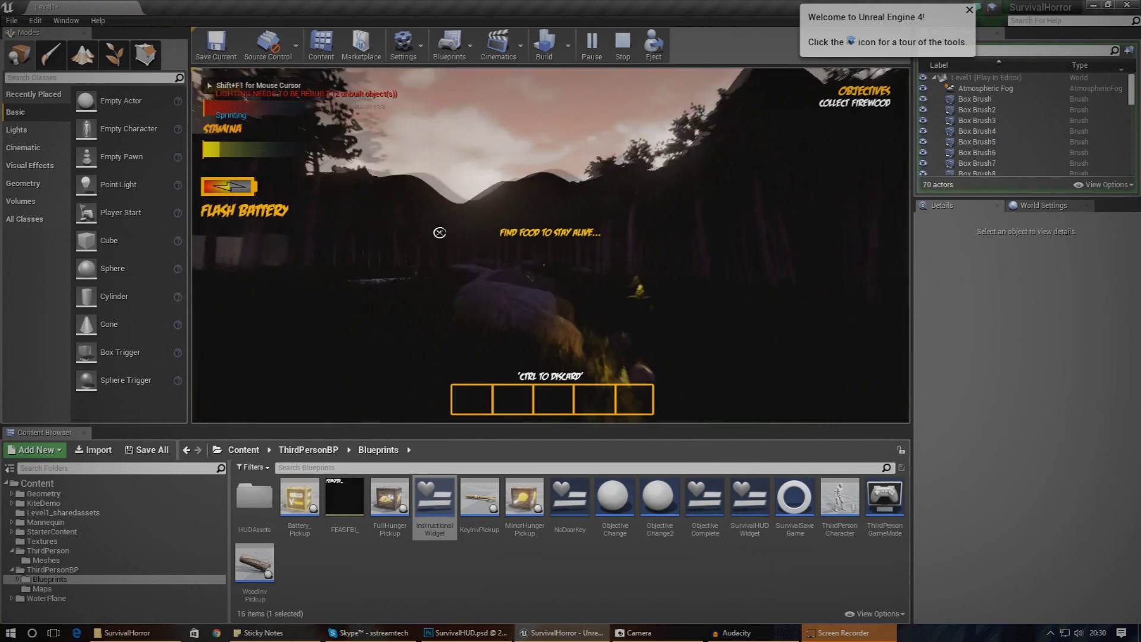
key(Escape)
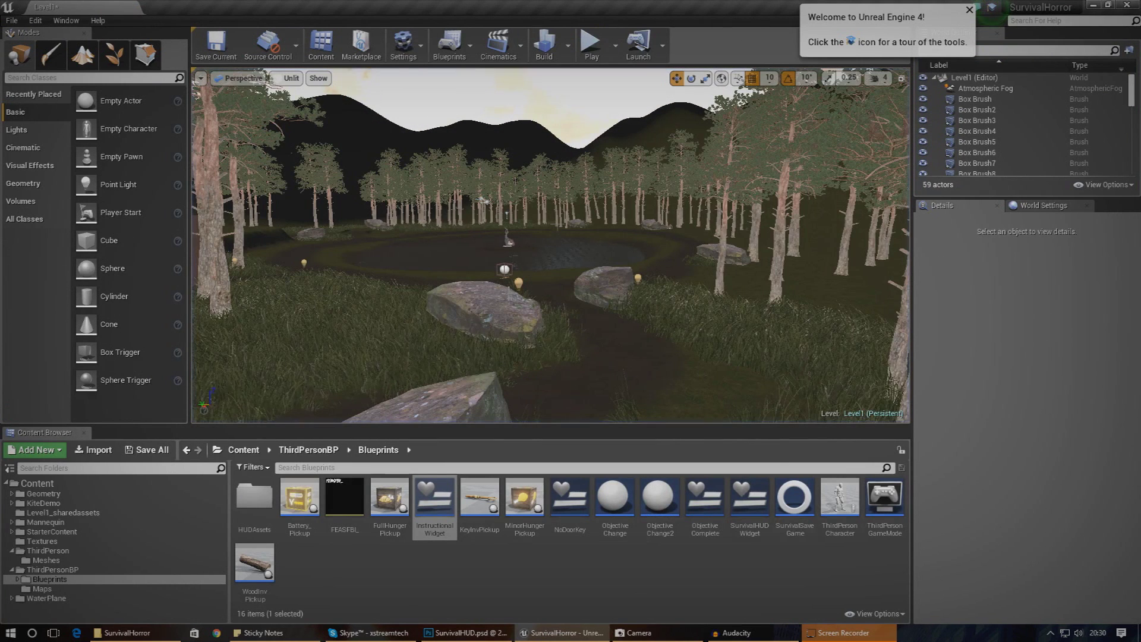
- Reopen the InstructionalWidget and anchor the food icon image to the centre of the canvas
double_click(443, 511)
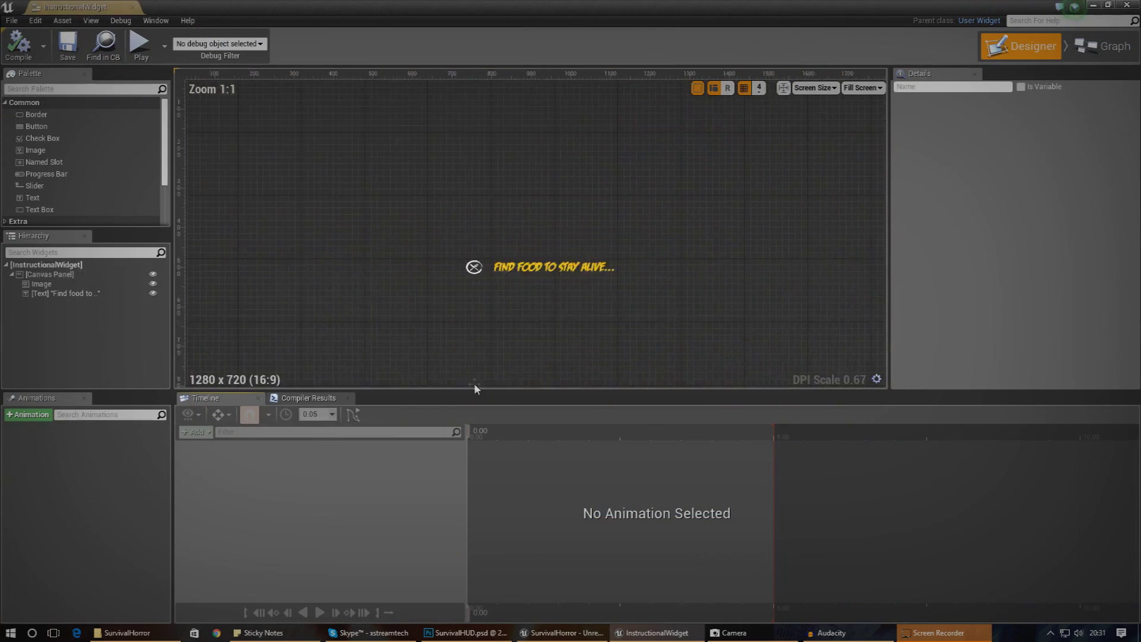
click(491, 223)
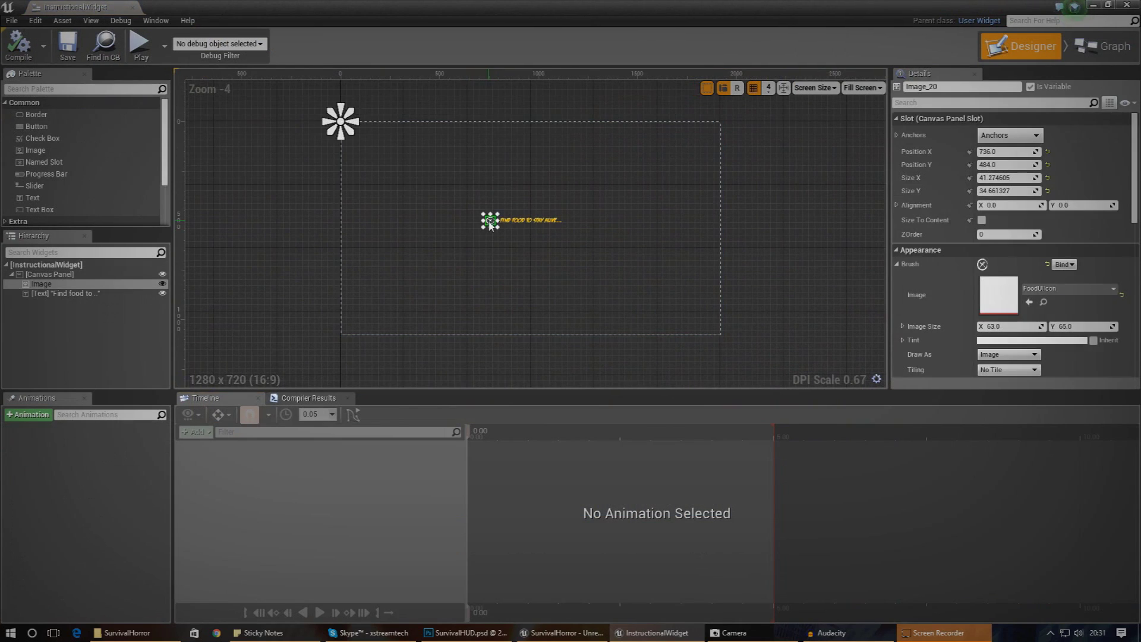
click(1009, 135)
click(1035, 196)
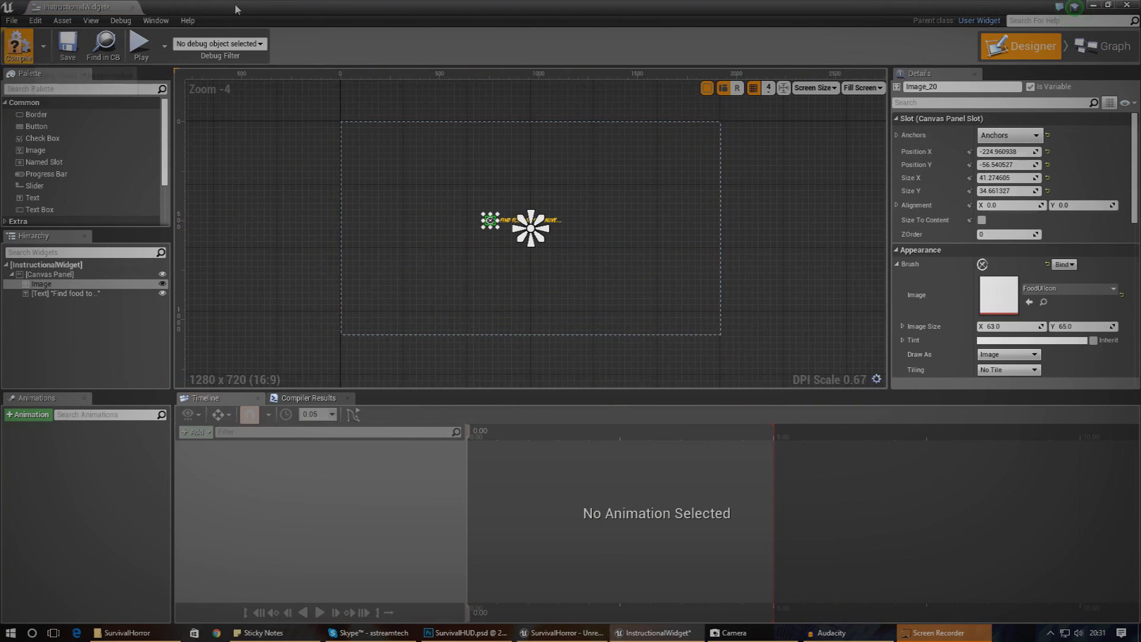
- Close the widget editor and play-test Level1 to check the alignment of the food icon and text
click(1126, 4)
click(590, 48)
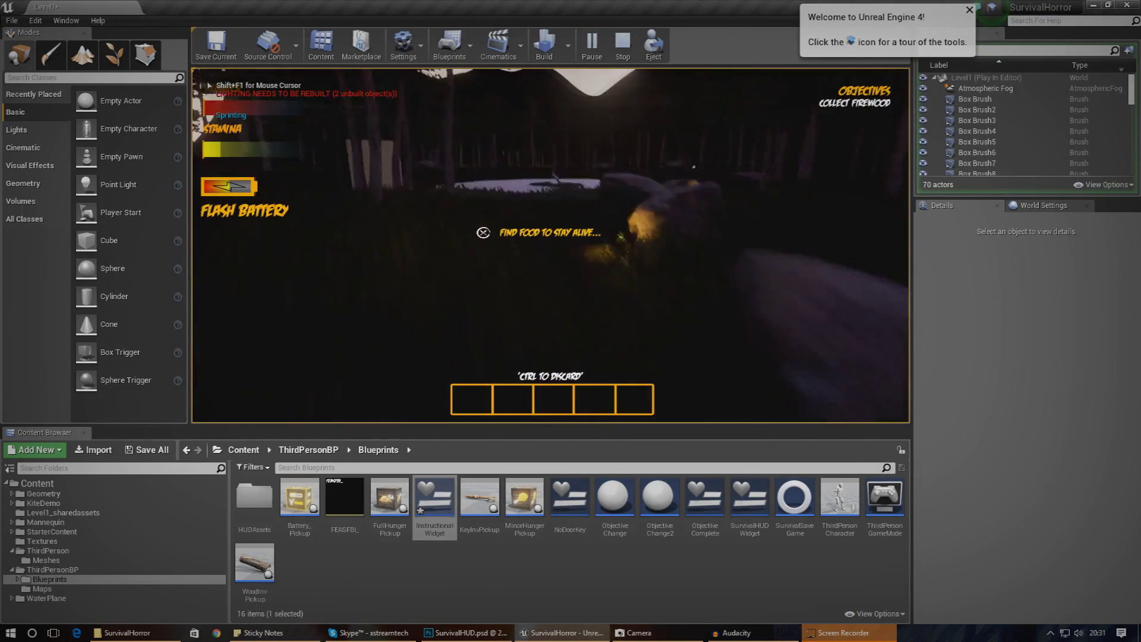
key(Escape)
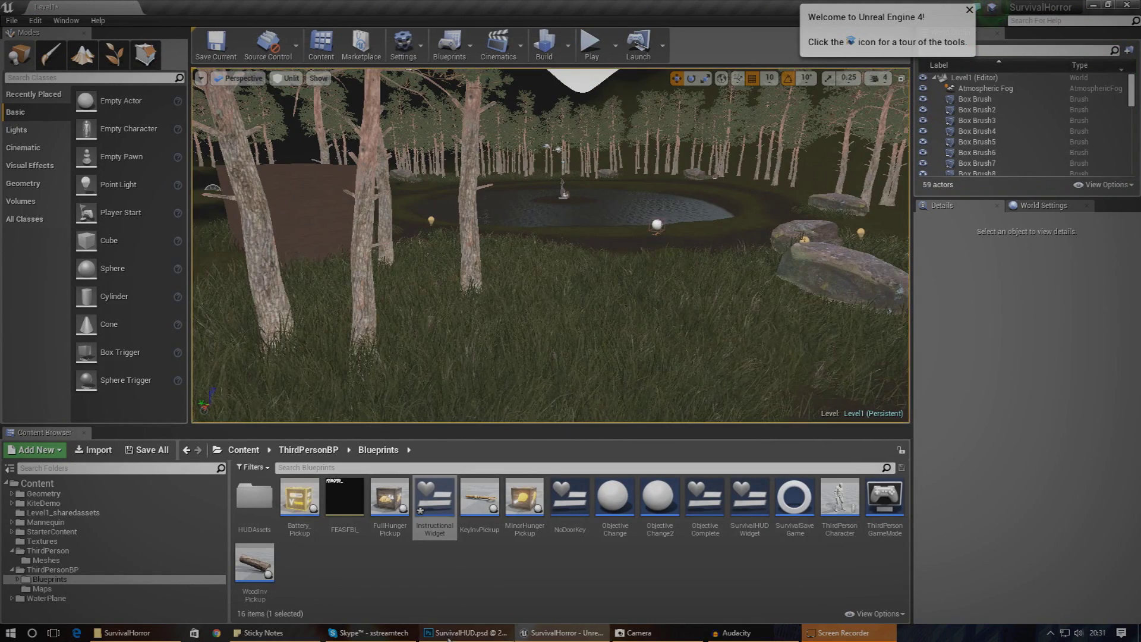
- Switch to SurvivalHUD.psd in Photoshop, fit the design on screen and clear the selection around the food icon
click(466, 633)
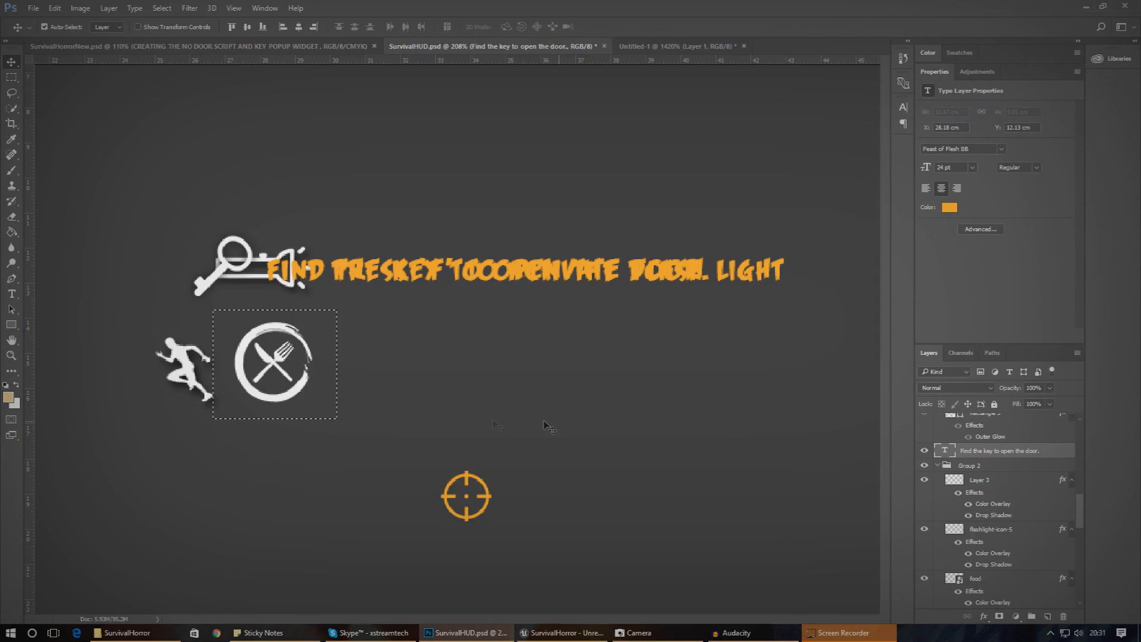
click(11, 355)
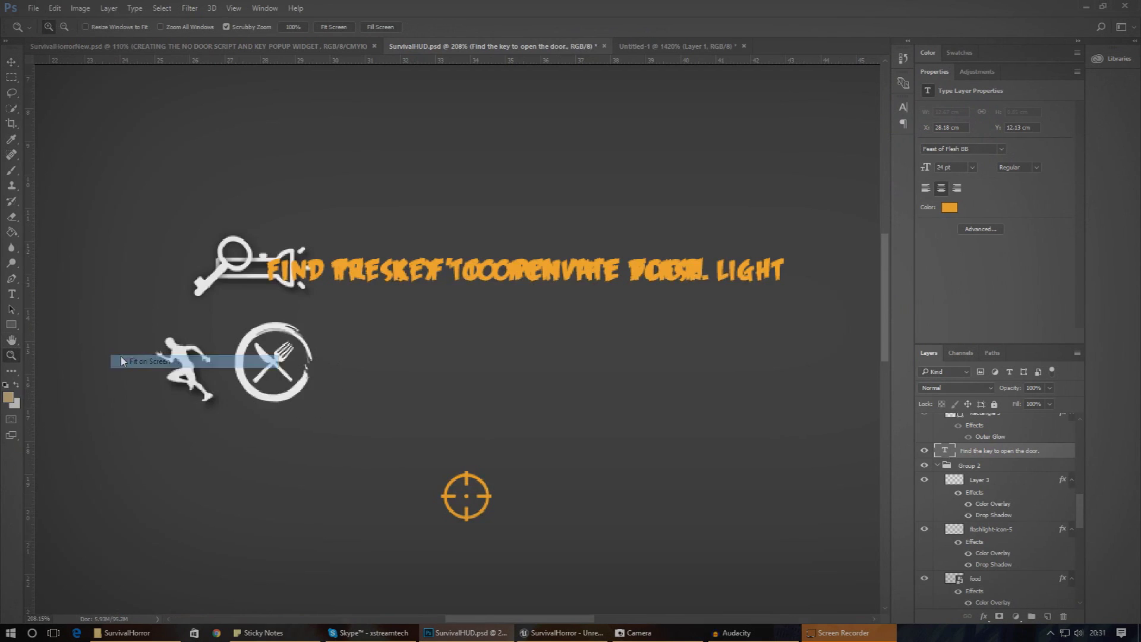
key(ctrl+0)
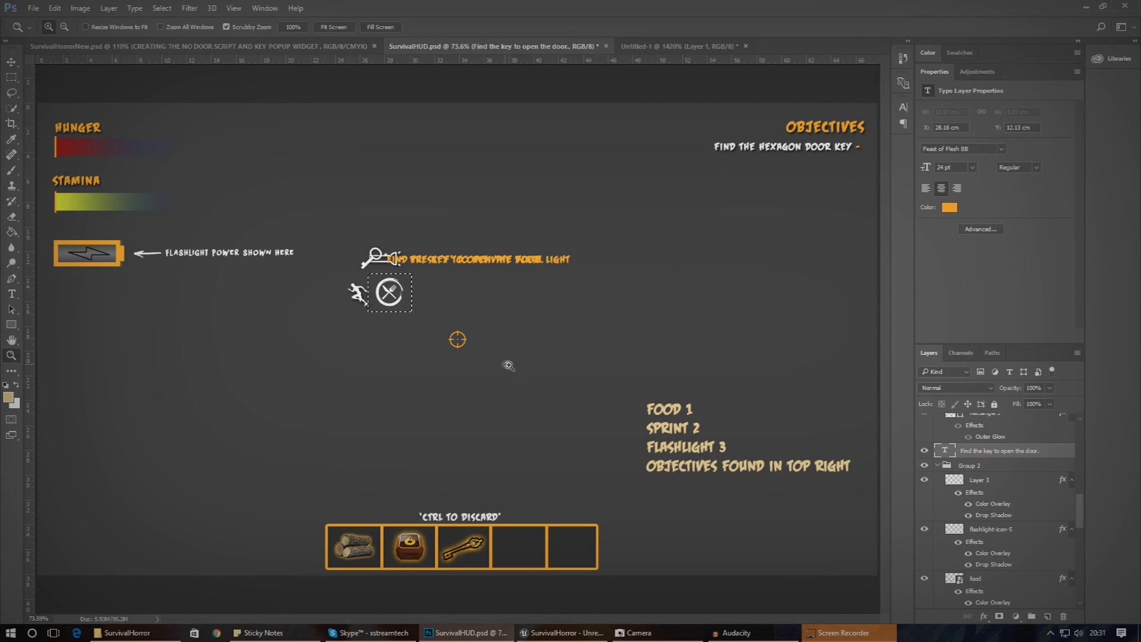
click(11, 78)
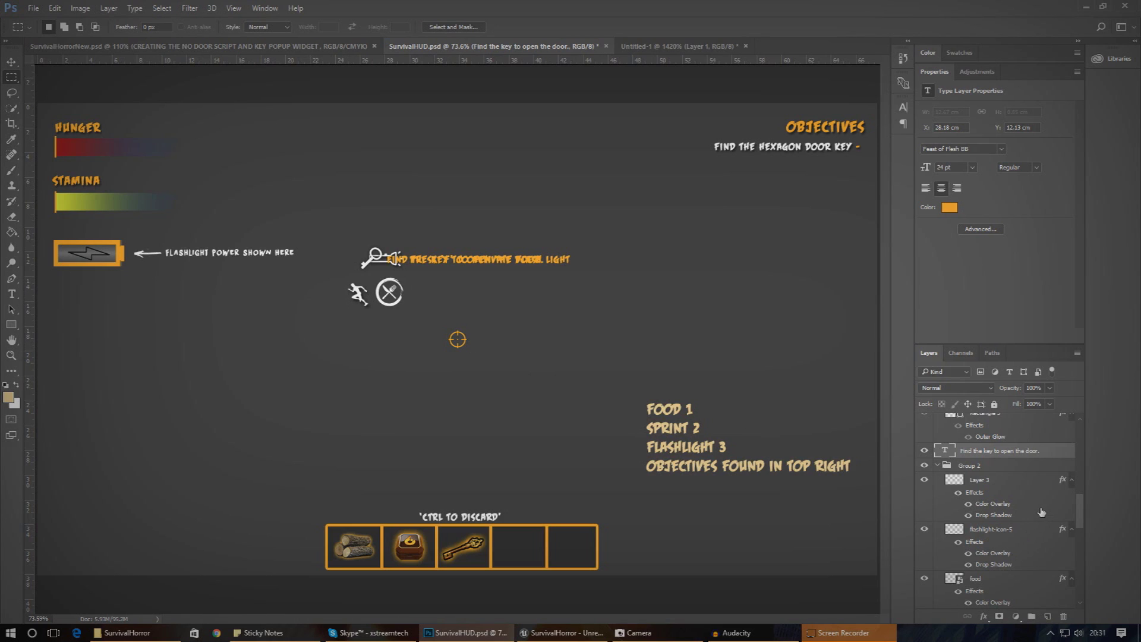
- Select Layer 3 in Group 2 and copy the running-man icon using a rectangular marquee around it
scroll(1041, 513, up, 5)
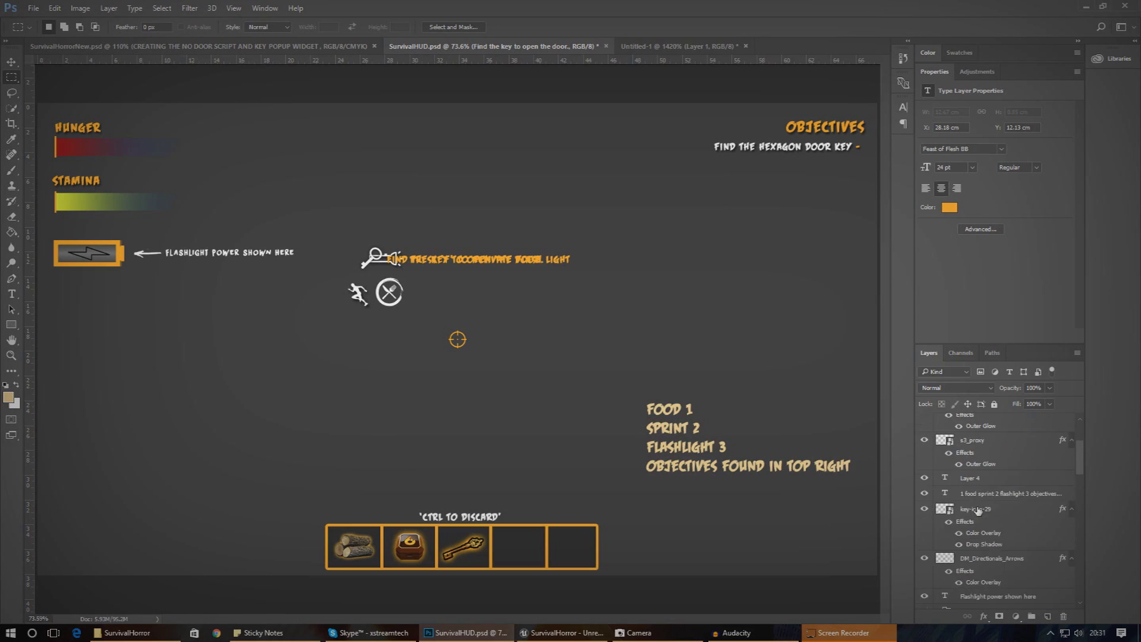
scroll(986, 545, down, 3)
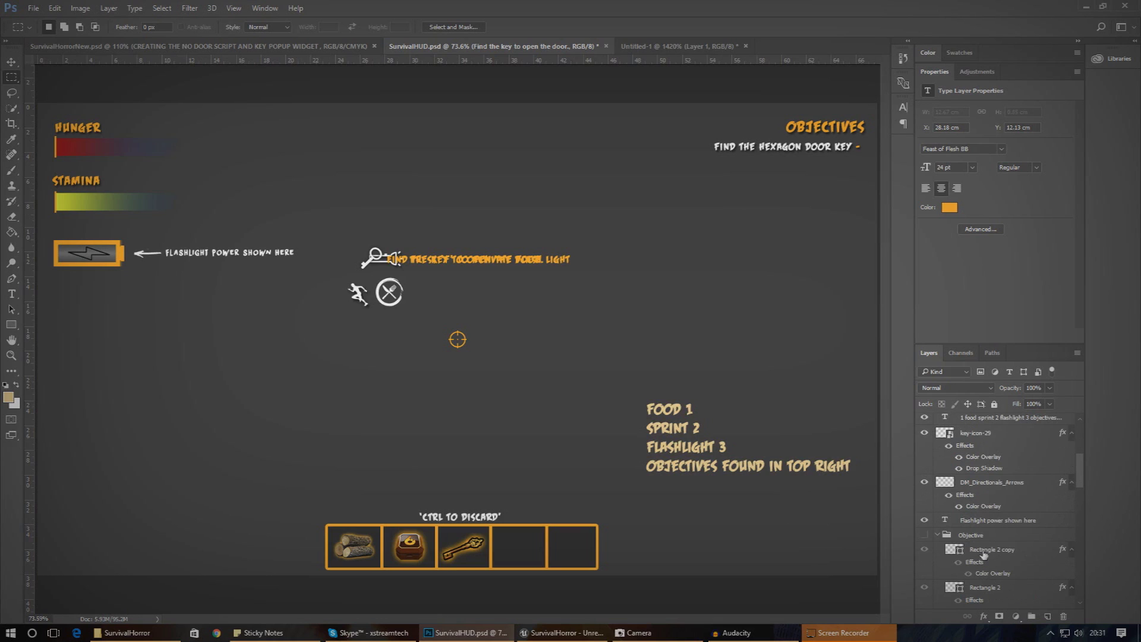
click(996, 525)
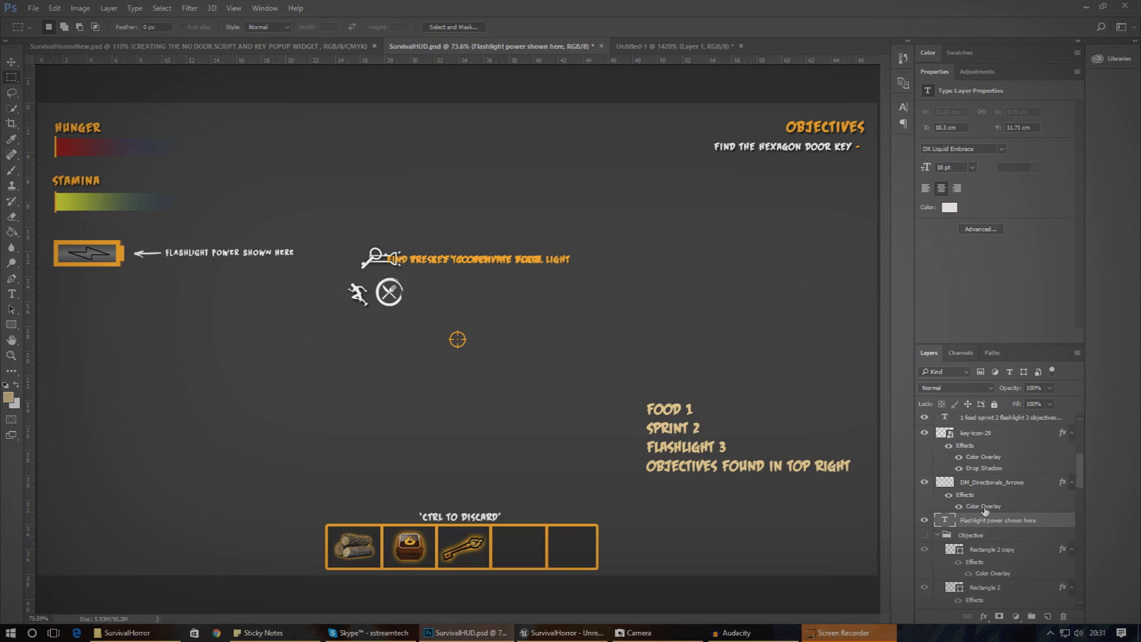
scroll(986, 526, down, 1)
scroll(940, 556, down, 2)
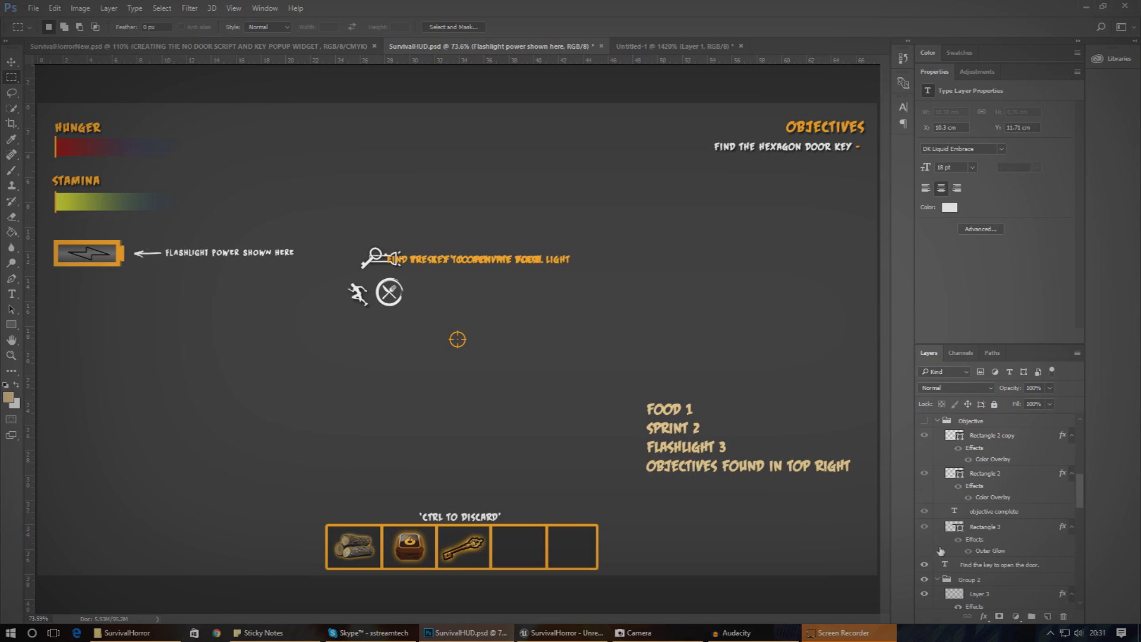
scroll(938, 531, down, 3)
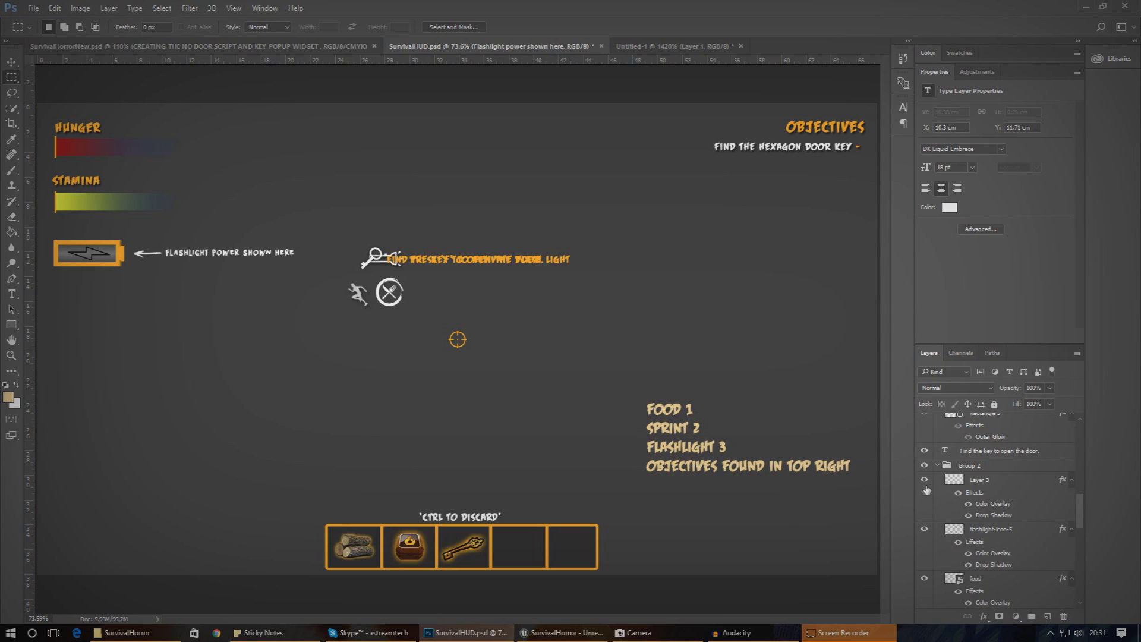
click(957, 482)
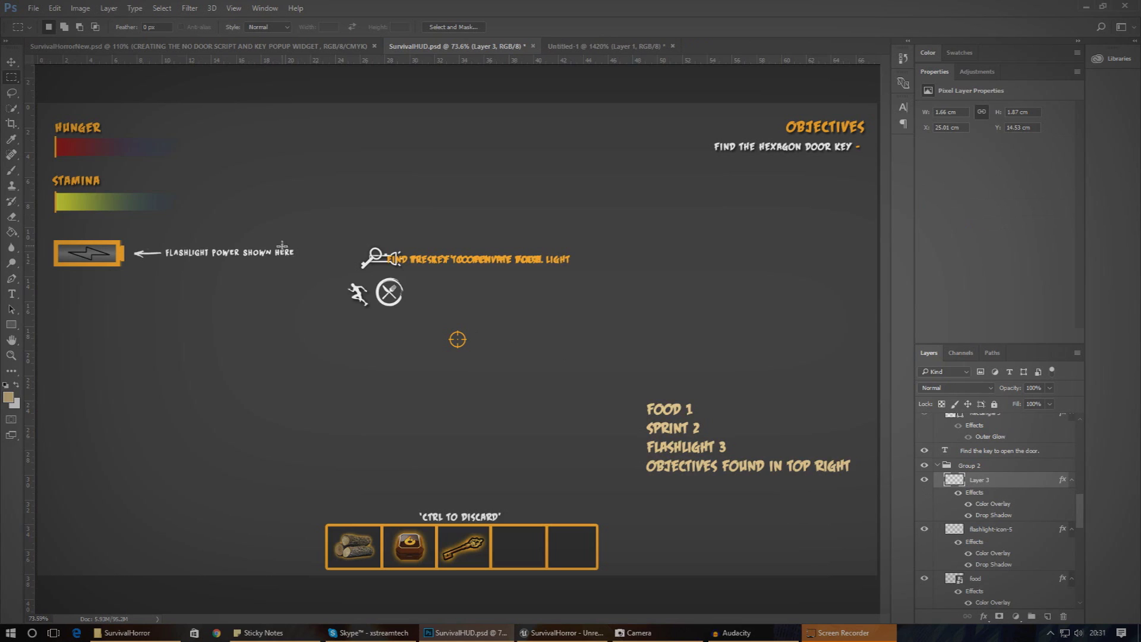
drag(341, 277, 374, 312)
- Create a 47 × 53 px document at 72 pixels/inch from the Clipboard preset and paste the running-man icon into it
click(34, 8)
click(44, 19)
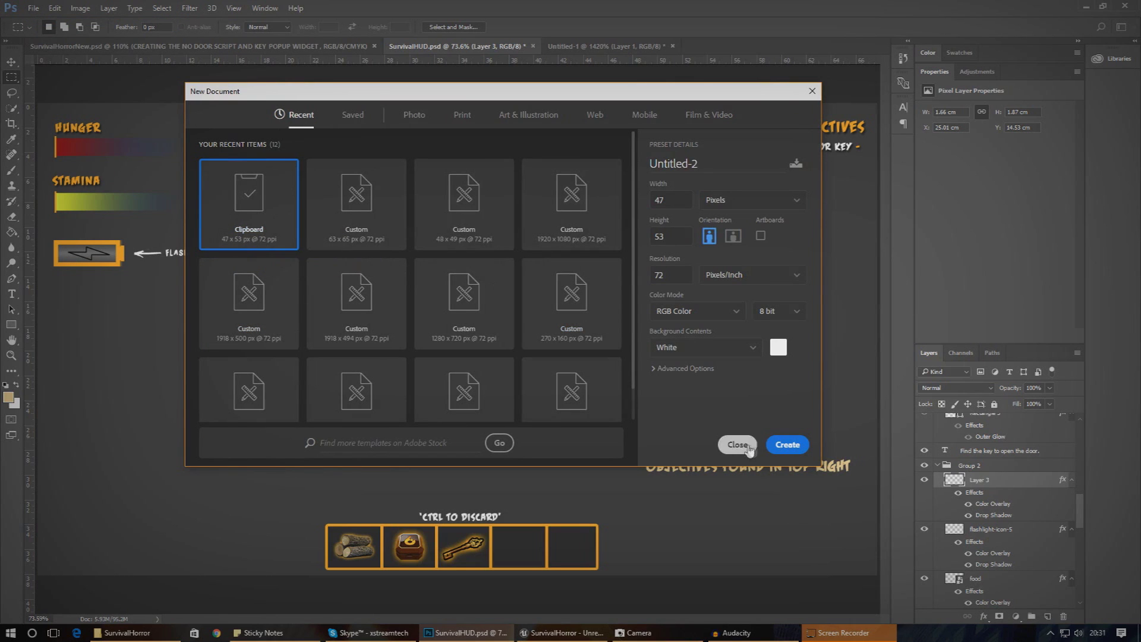
click(786, 444)
key(ctrl+v)
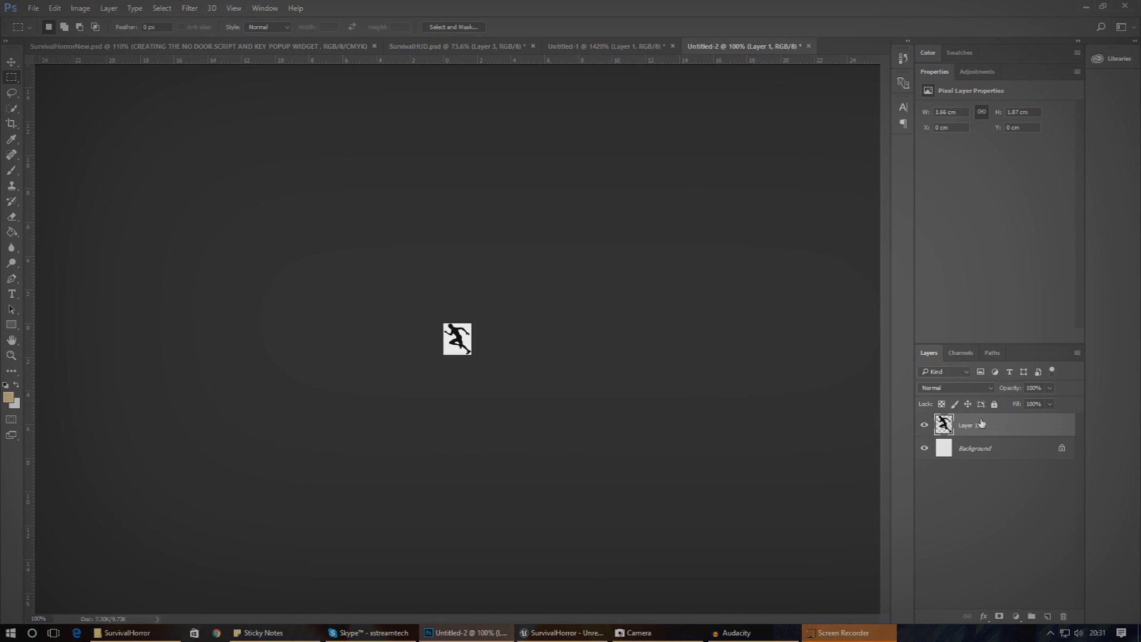
- Apply a white Color Overlay to the running-man layer and delete the Background layer so the icon is transparent
right_click(986, 427)
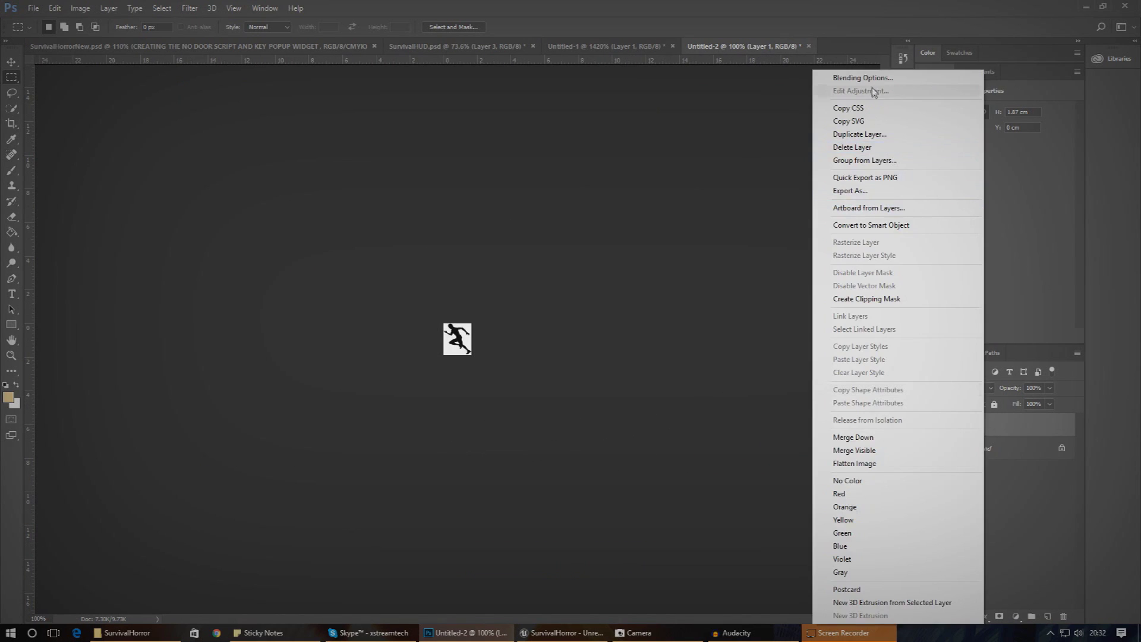
click(808, 119)
key(h)
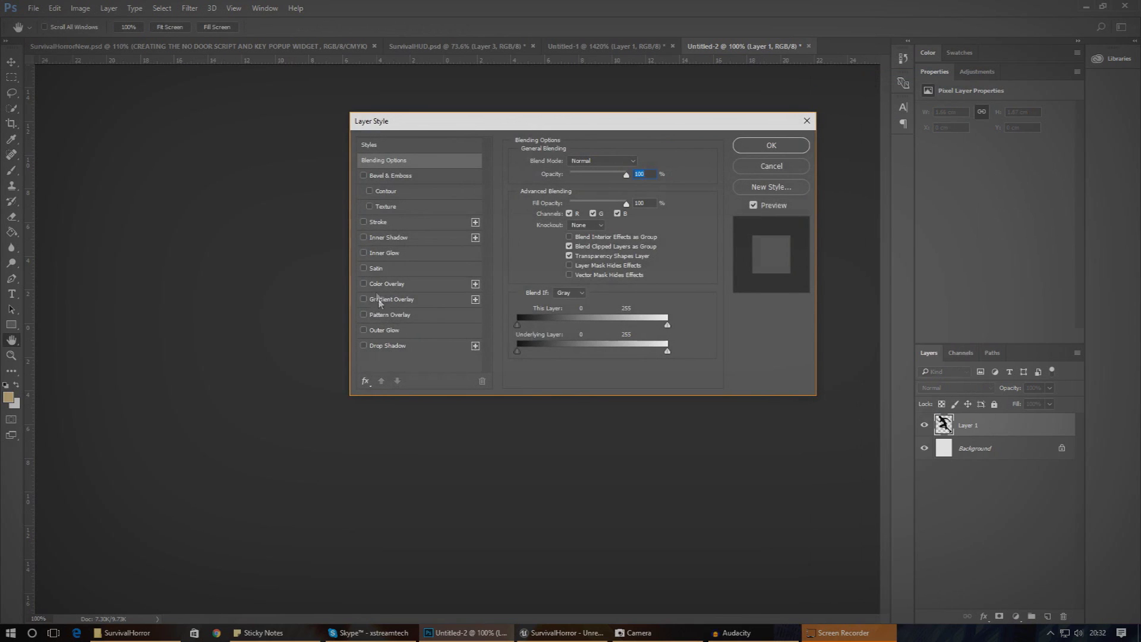
click(382, 285)
drag(581, 131, 277, 279)
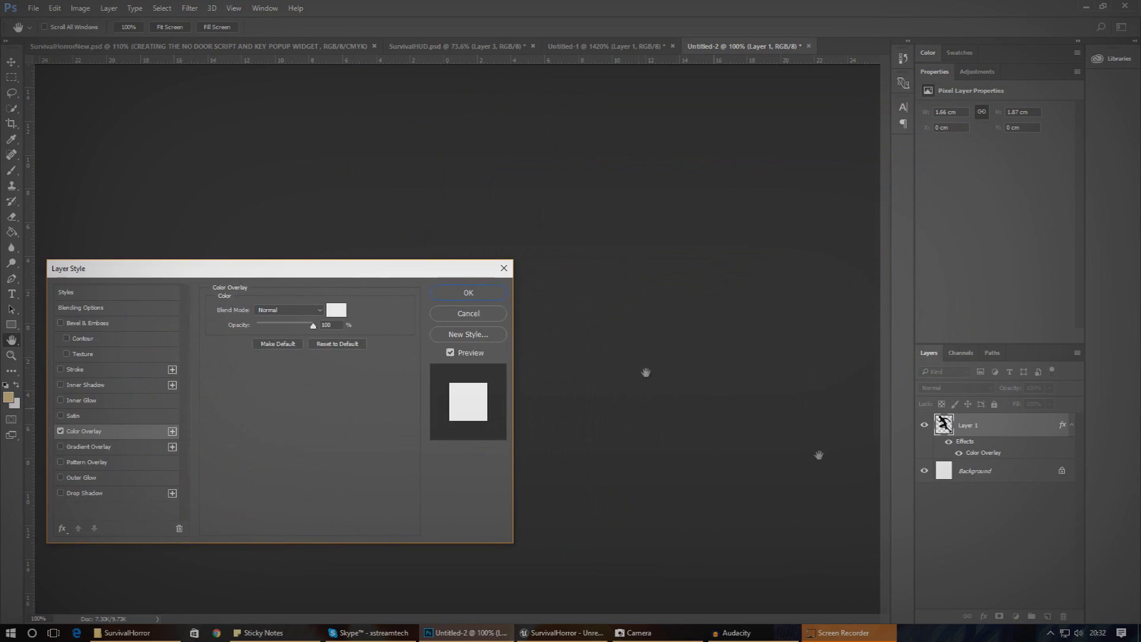
key(Return)
- Save the running-man icon as a PNG named SprintUIIcon in the SurvivalHorror folder
click(34, 7)
click(47, 140)
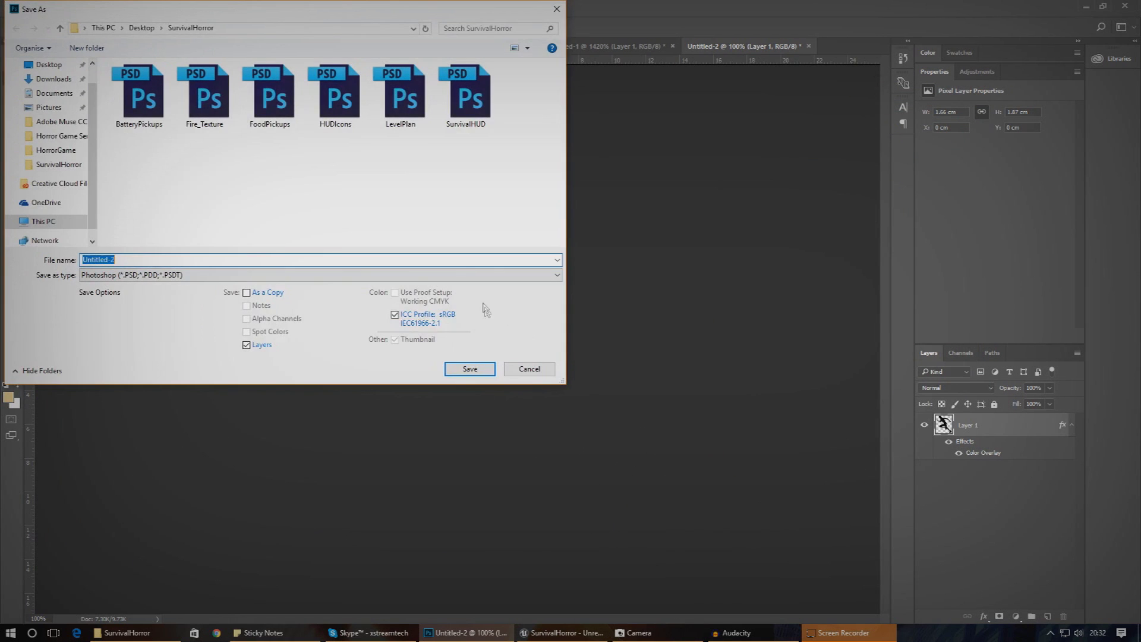
click(499, 275)
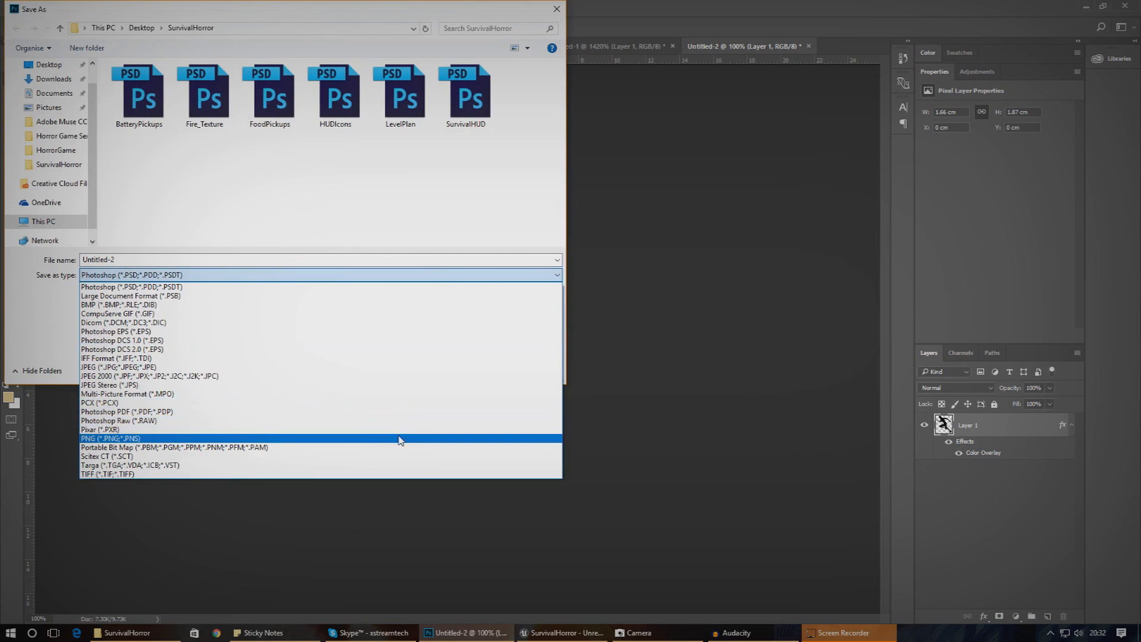
click(400, 438)
scroll(561, 217, down, 2)
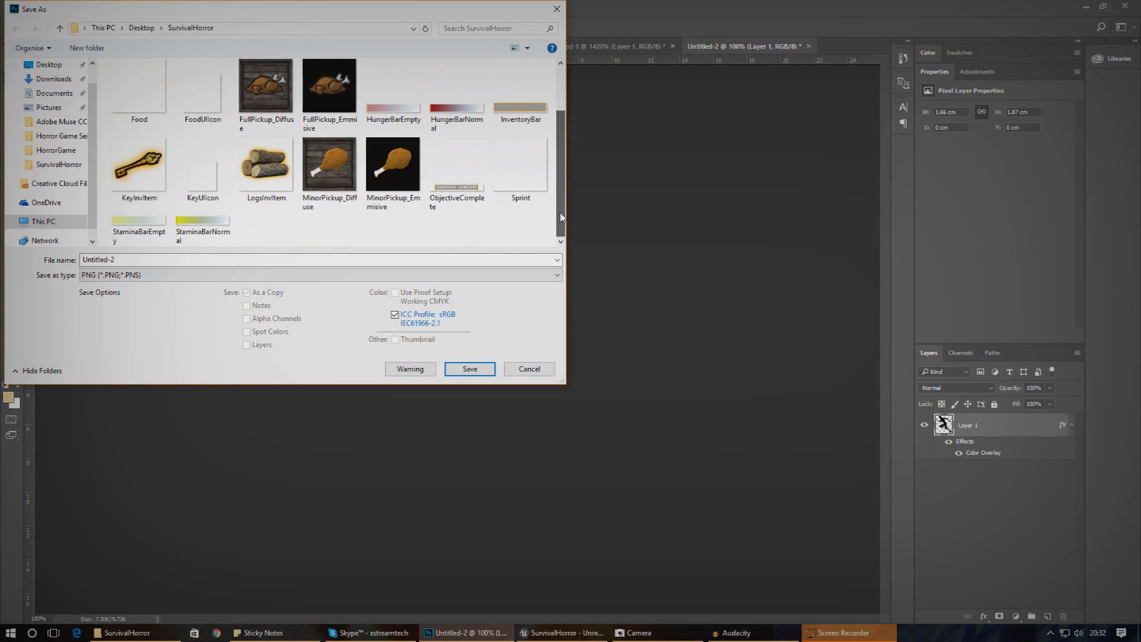
click(430, 274)
click(426, 263)
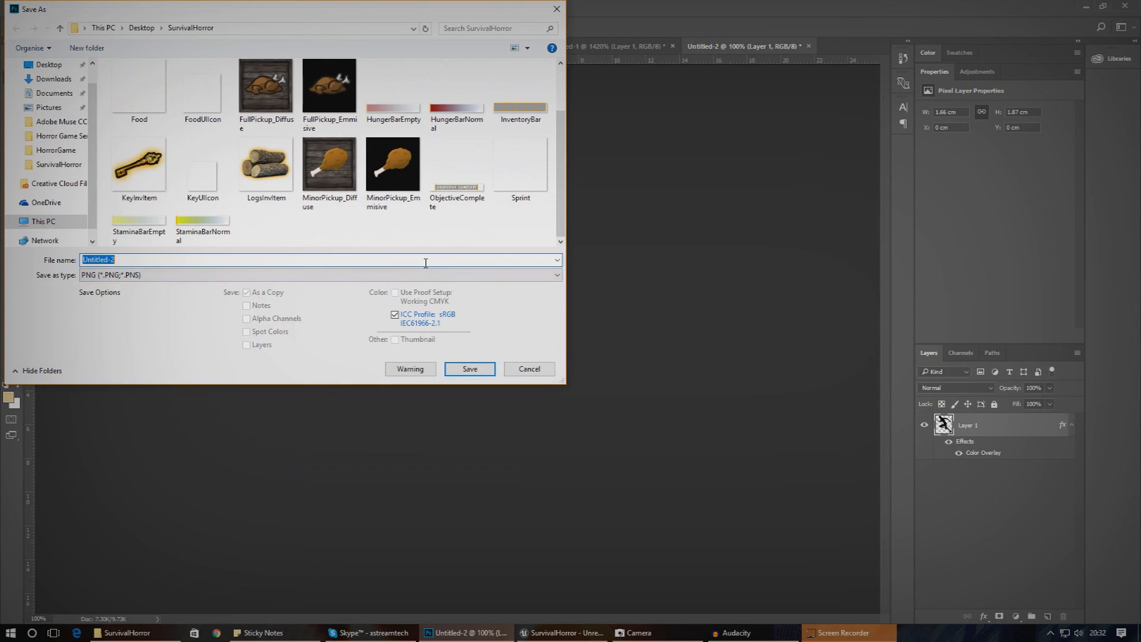
text(SprintUI)
key(Return)
key(Return)
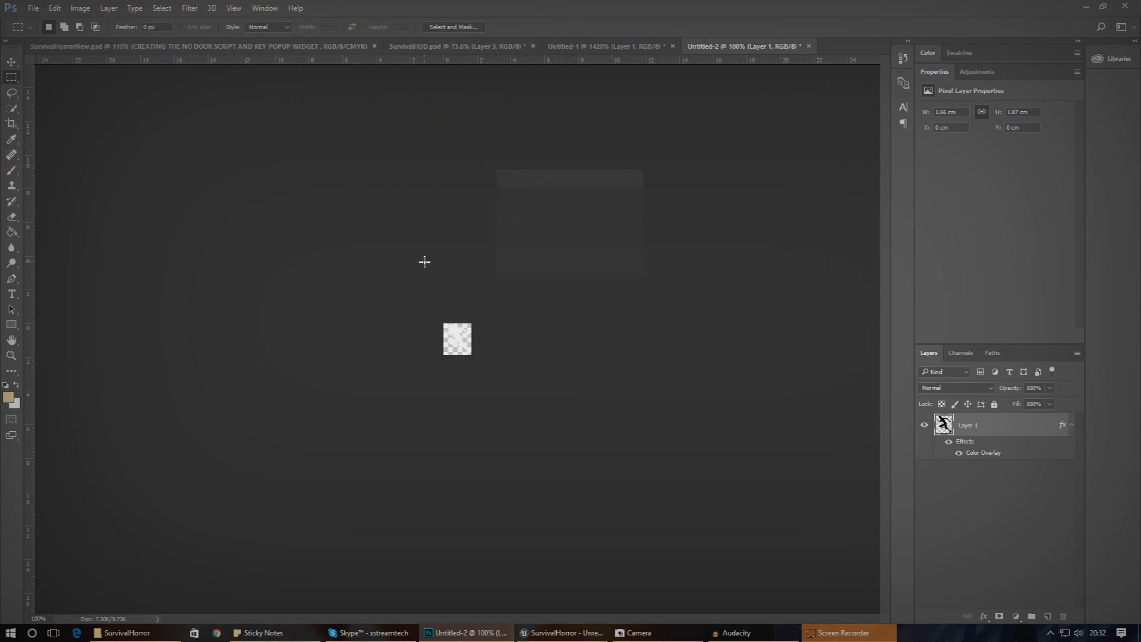
- Switch to Unreal Engine and import SprintUIIcon from the SurvivalHorror folder into the Textures folder
click(1087, 7)
drag(586, 308, 597, 291)
click(71, 569)
click(123, 551)
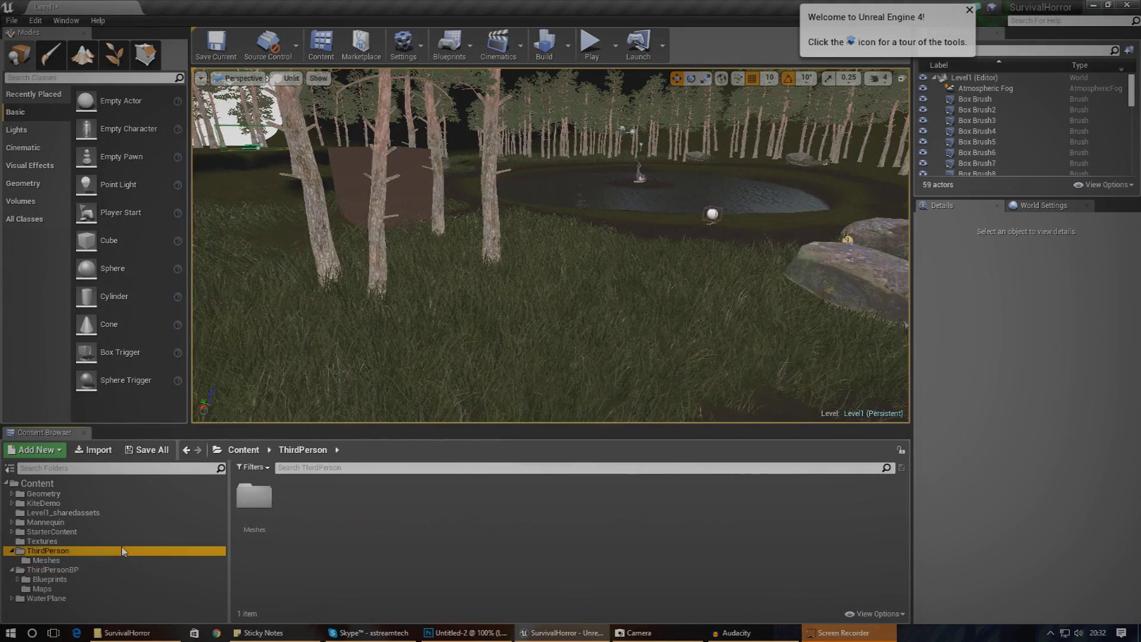
click(119, 541)
click(127, 632)
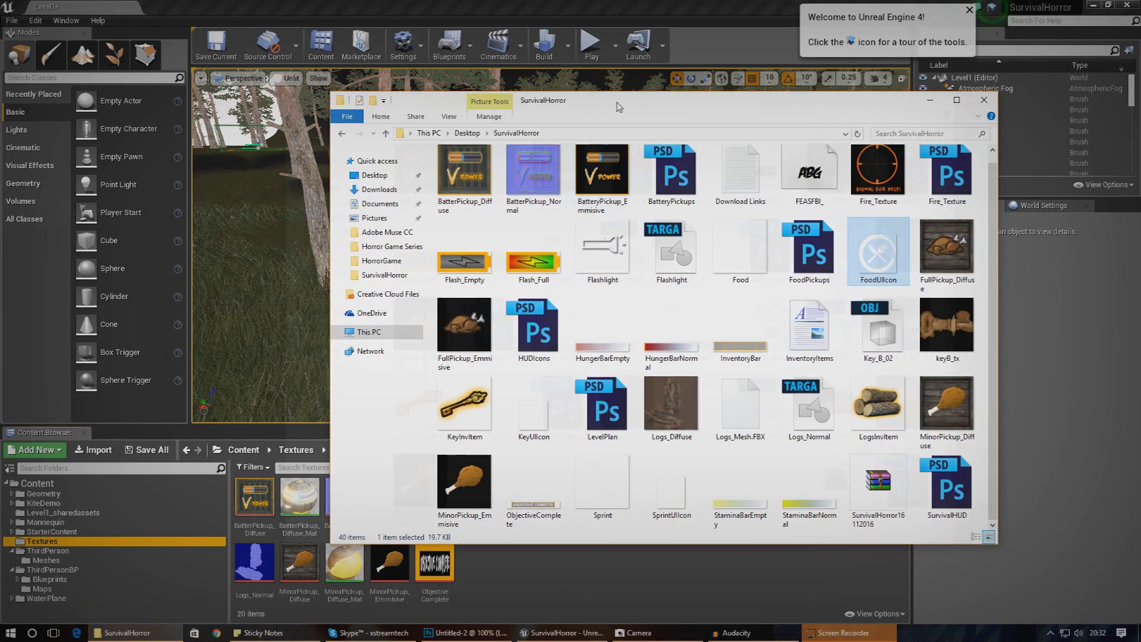
drag(616, 107, 496, 70)
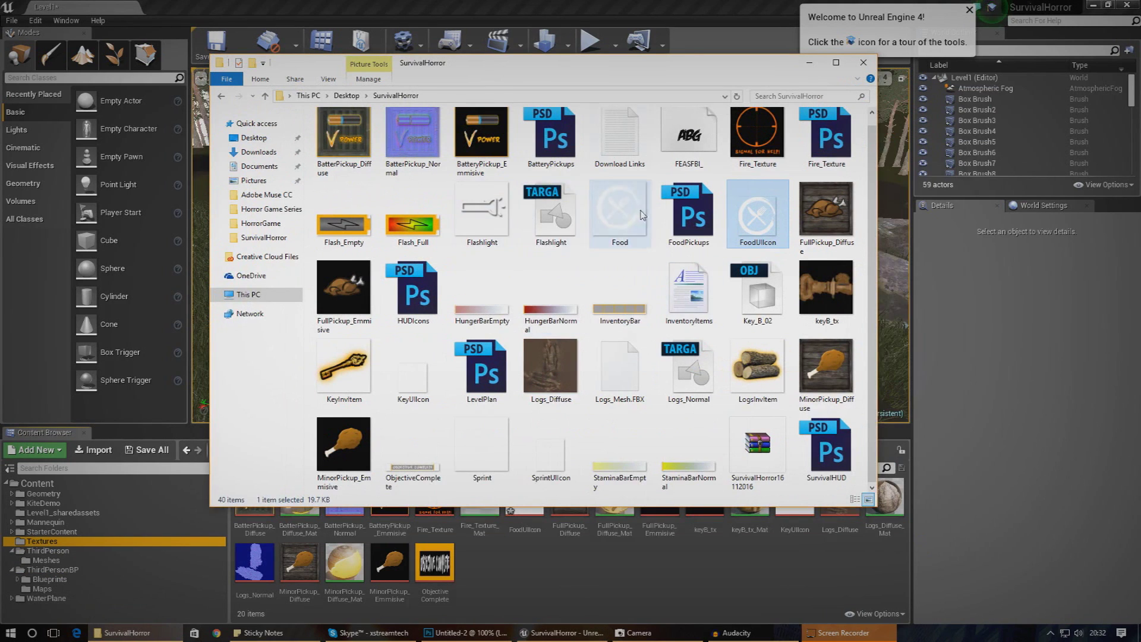
click(552, 473)
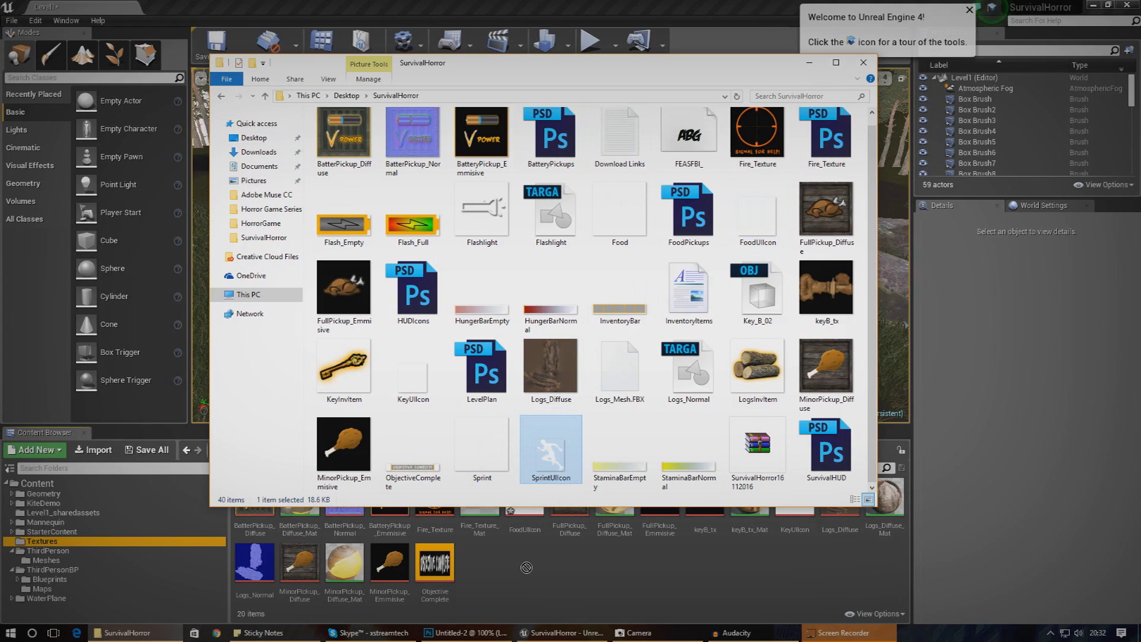
drag(521, 574, 518, 570)
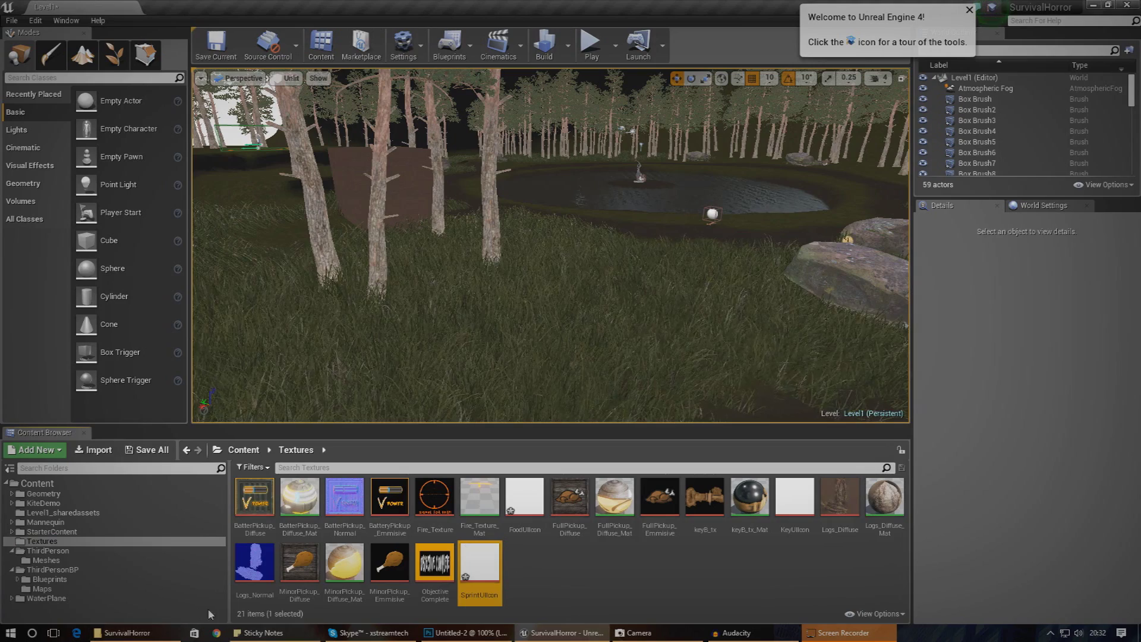
- Open the ThirdPerson content folder, and switch back to SurvivalHUD.psd in Photoshop
click(108, 573)
click(103, 551)
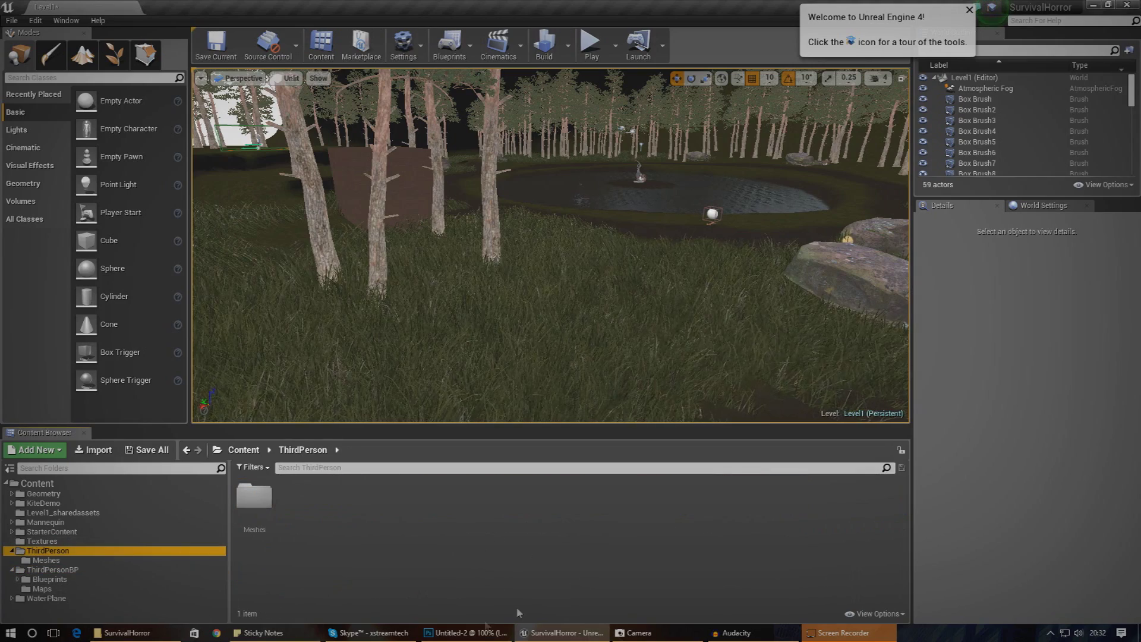
click(472, 633)
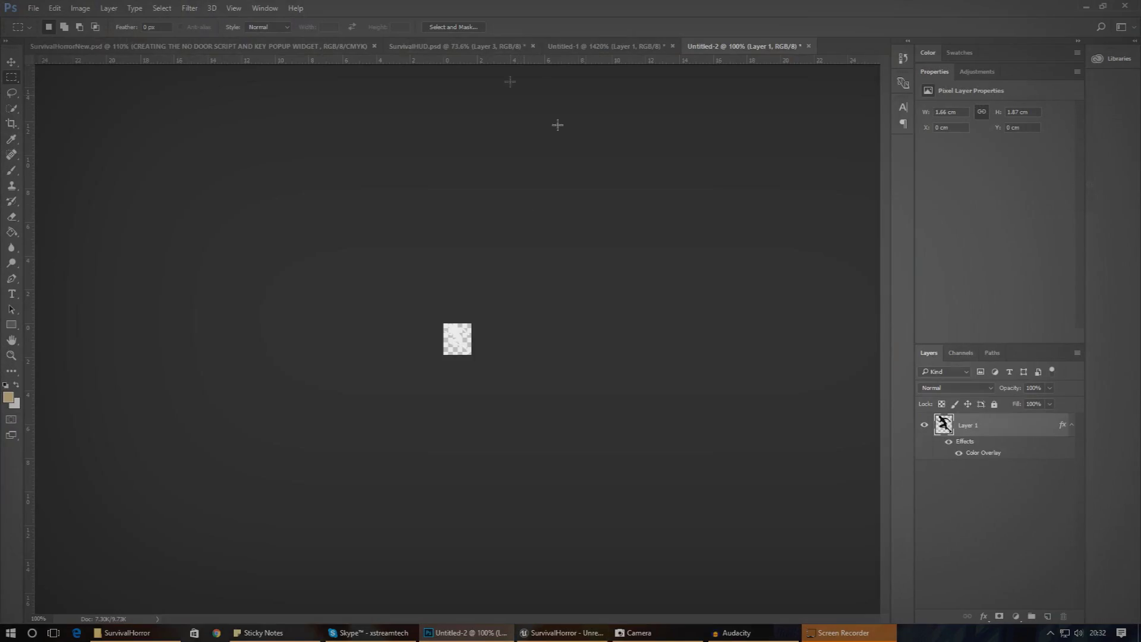
key(ctrl+Tab)
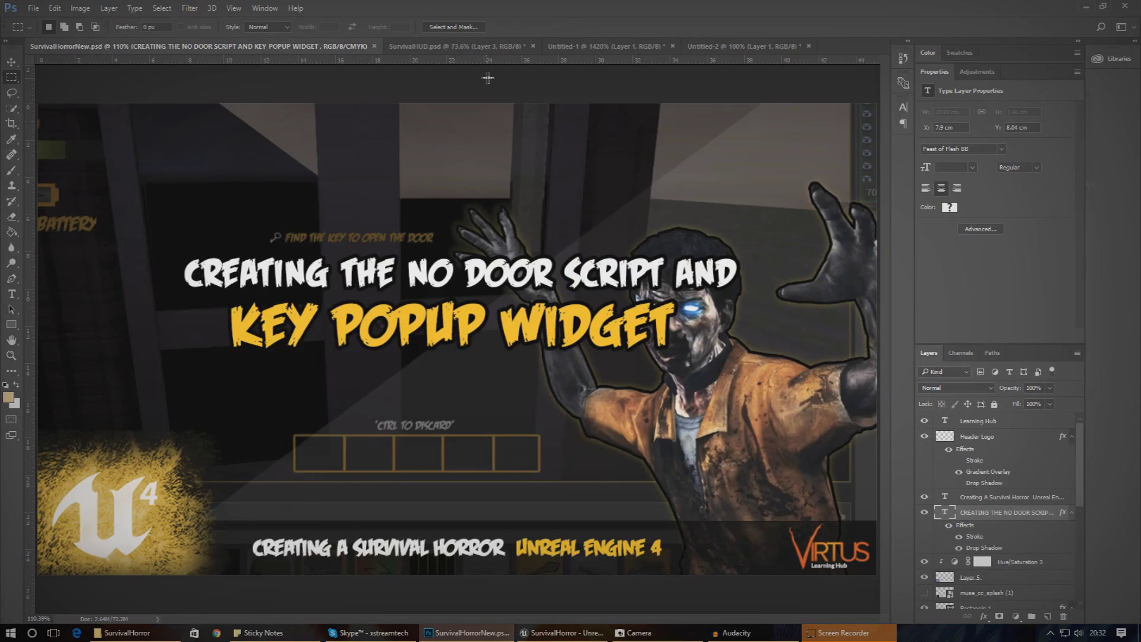
click(480, 50)
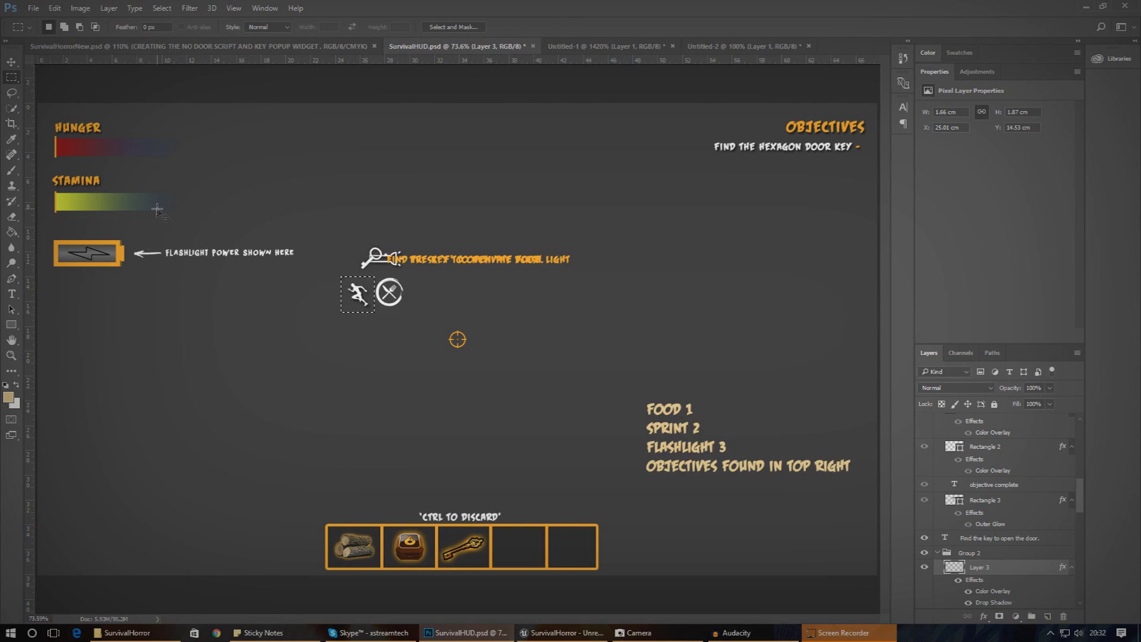
- Clear the old selection, select the flashlight-icon-5 layer in Group 2 and copy the flashlight icon using a rectangular marquee around it
scroll(994, 519, up, 5)
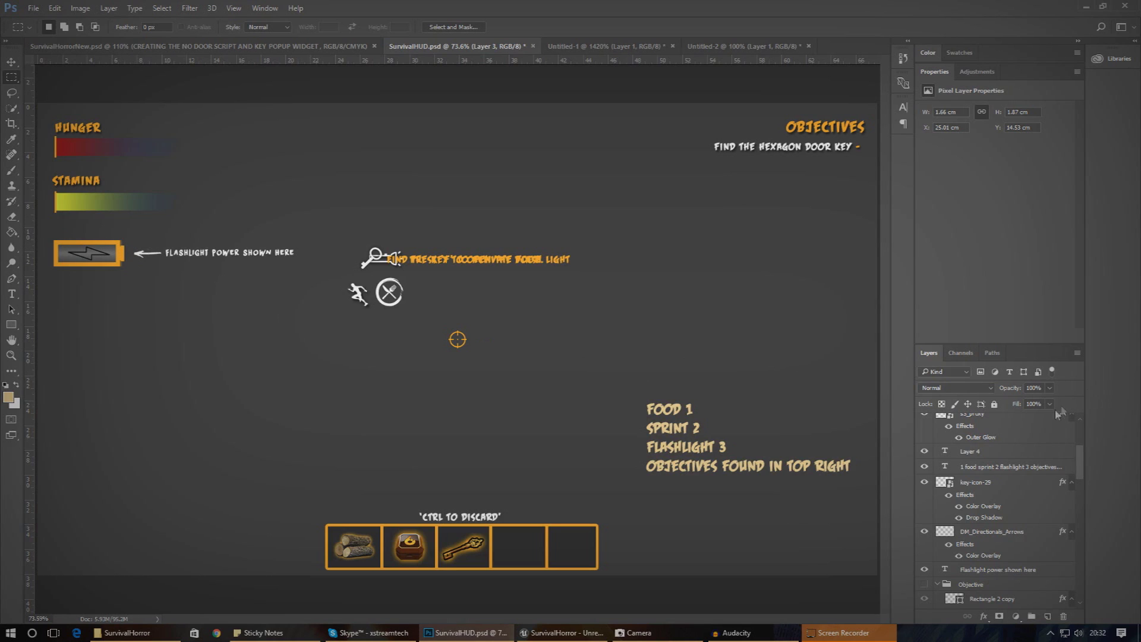
scroll(1034, 445, up, 4)
scroll(1020, 445, up, 1)
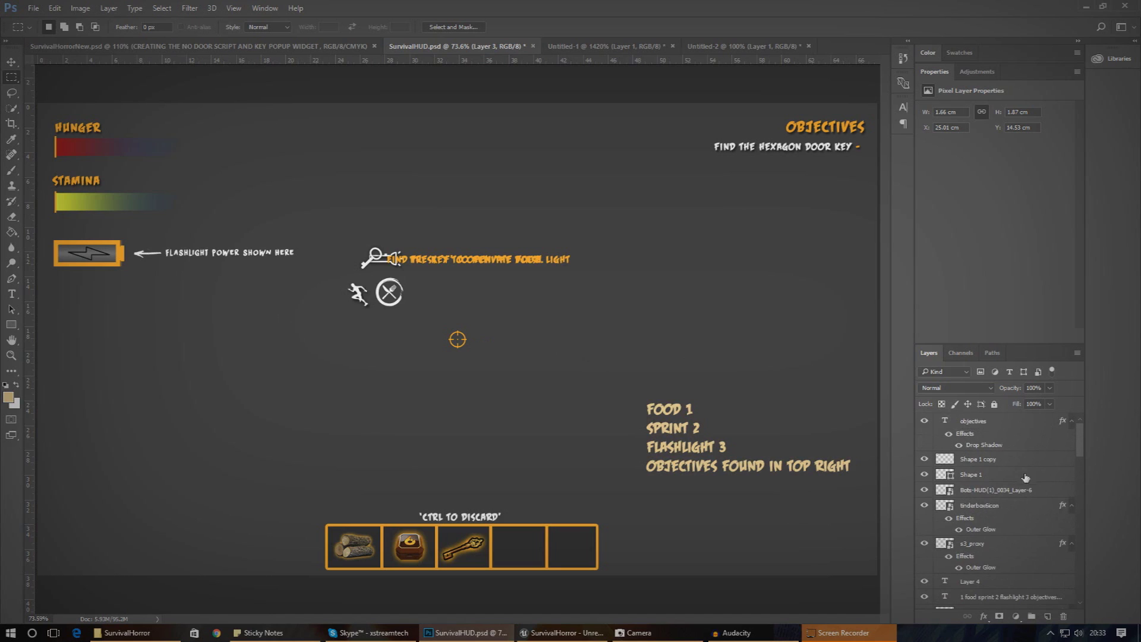
scroll(999, 509, down, 3)
scroll(999, 507, down, 2)
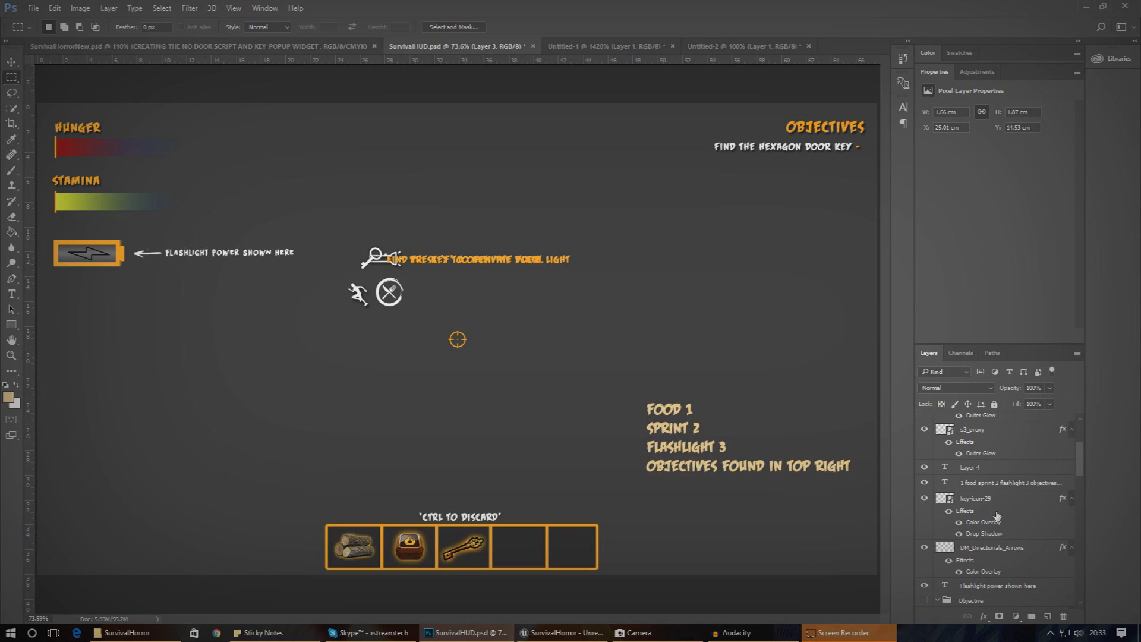
click(986, 584)
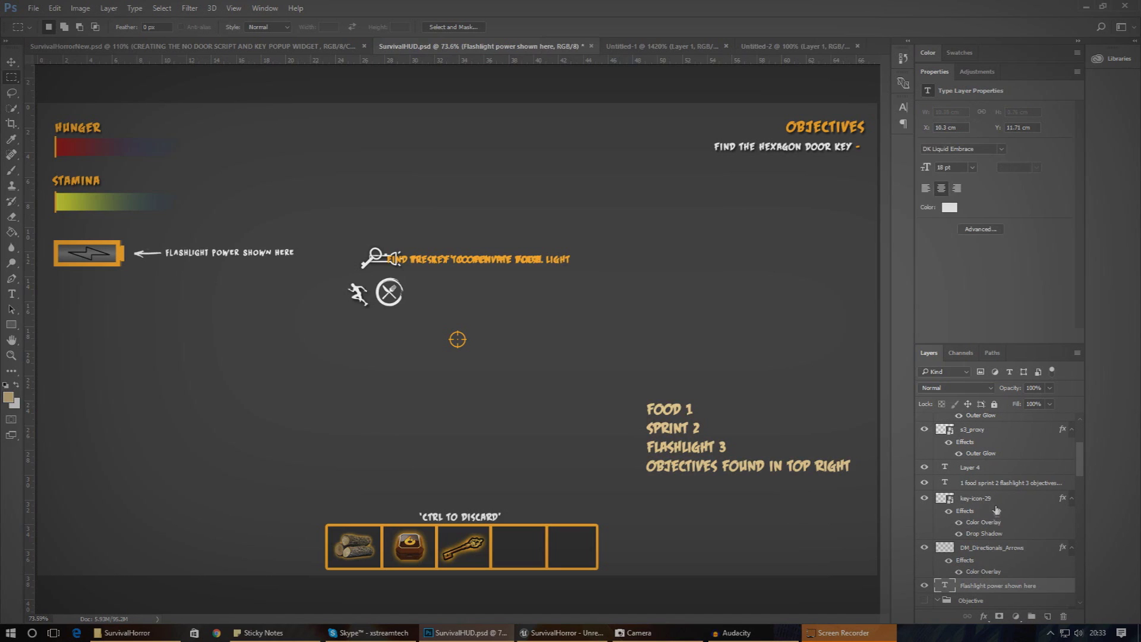
scroll(996, 510, down, 6)
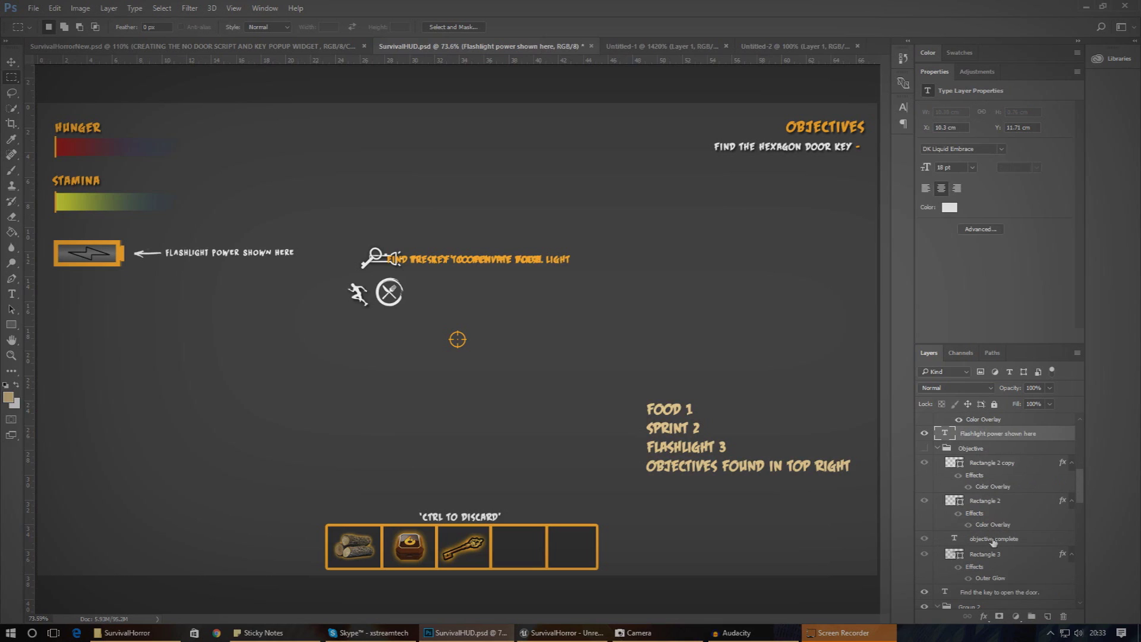
scroll(993, 542, down, 6)
click(998, 528)
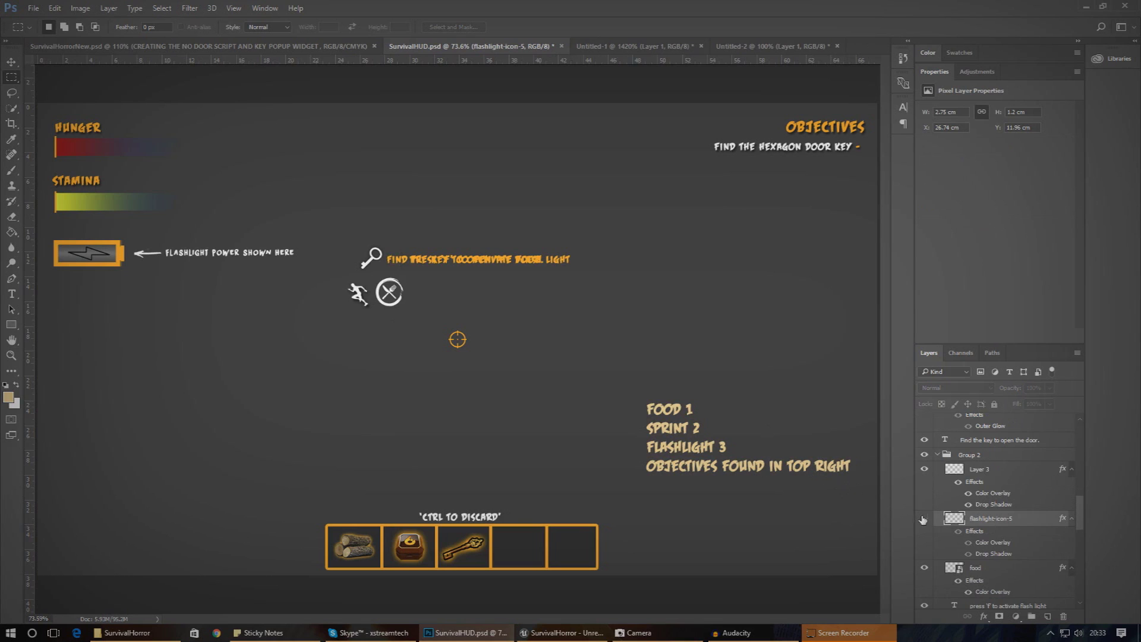
drag(359, 245, 410, 274)
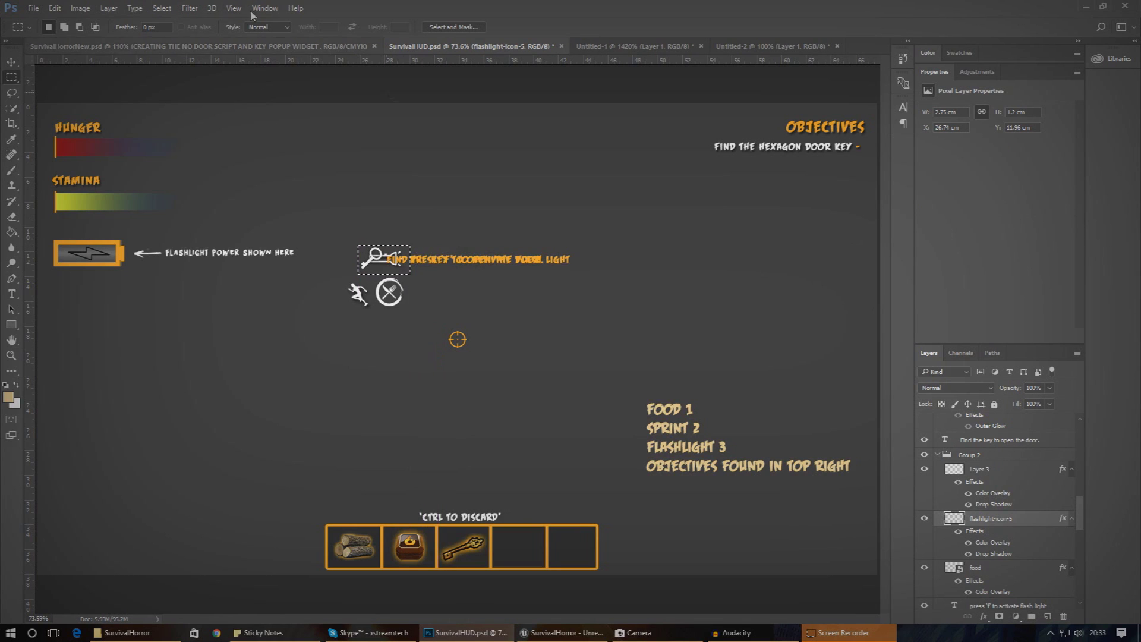
- Create a 78 × 34 px document at 72 pixels/inch from the Clipboard preset and paste the flashlight icon into it
click(33, 8)
click(43, 21)
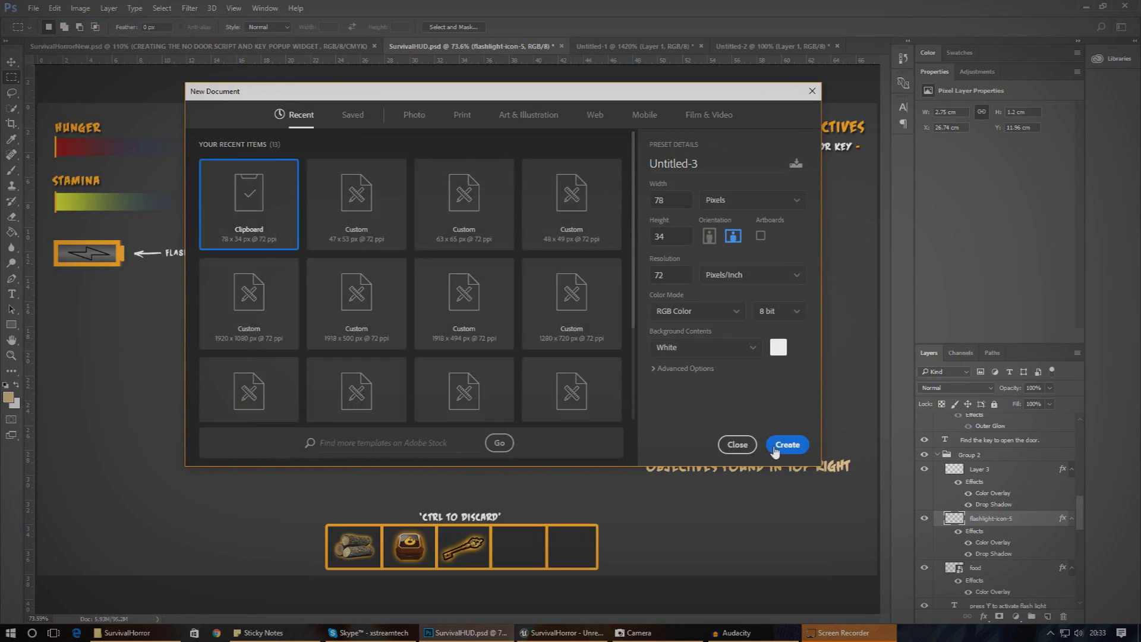
click(779, 447)
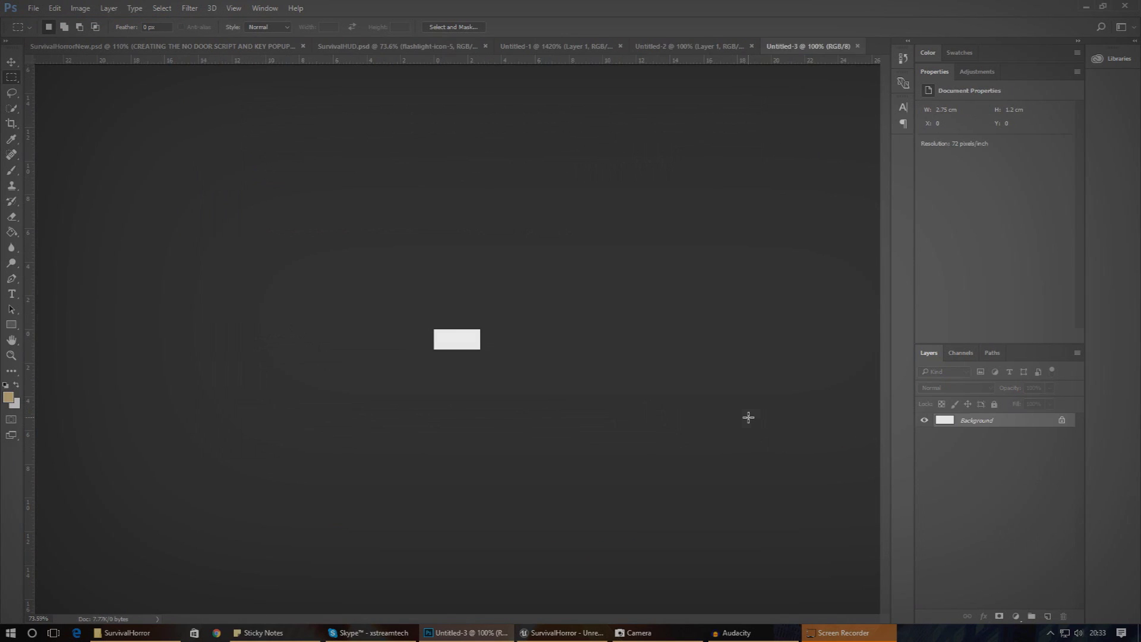
key(ctrl+v)
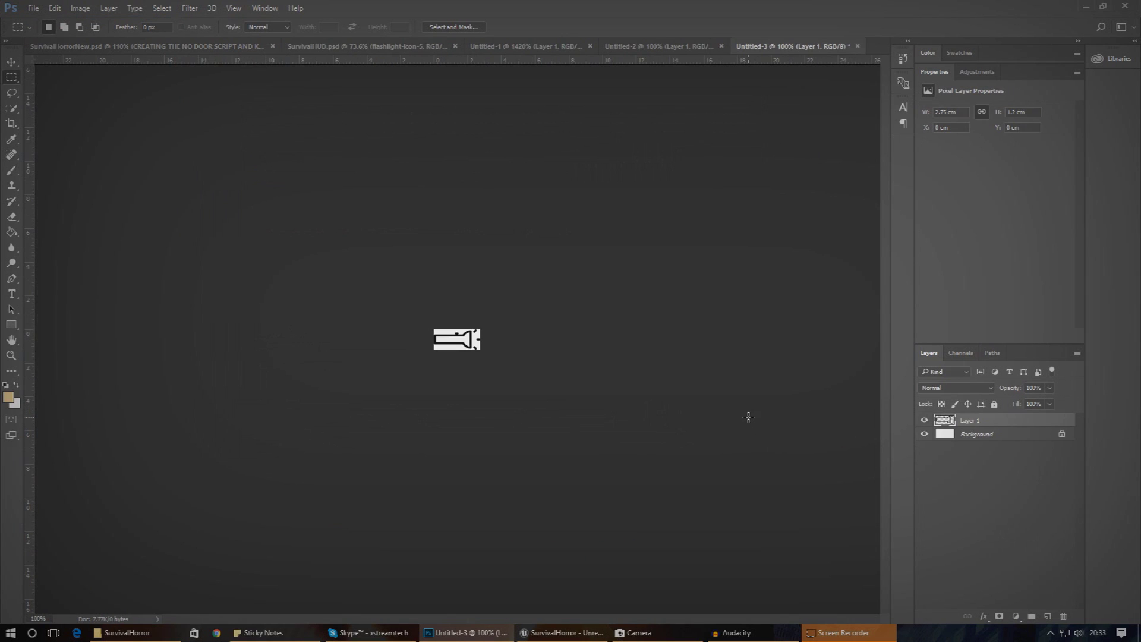
- Apply a white Color Overlay to the flashlight layer and delete the Background layer
right_click(985, 423)
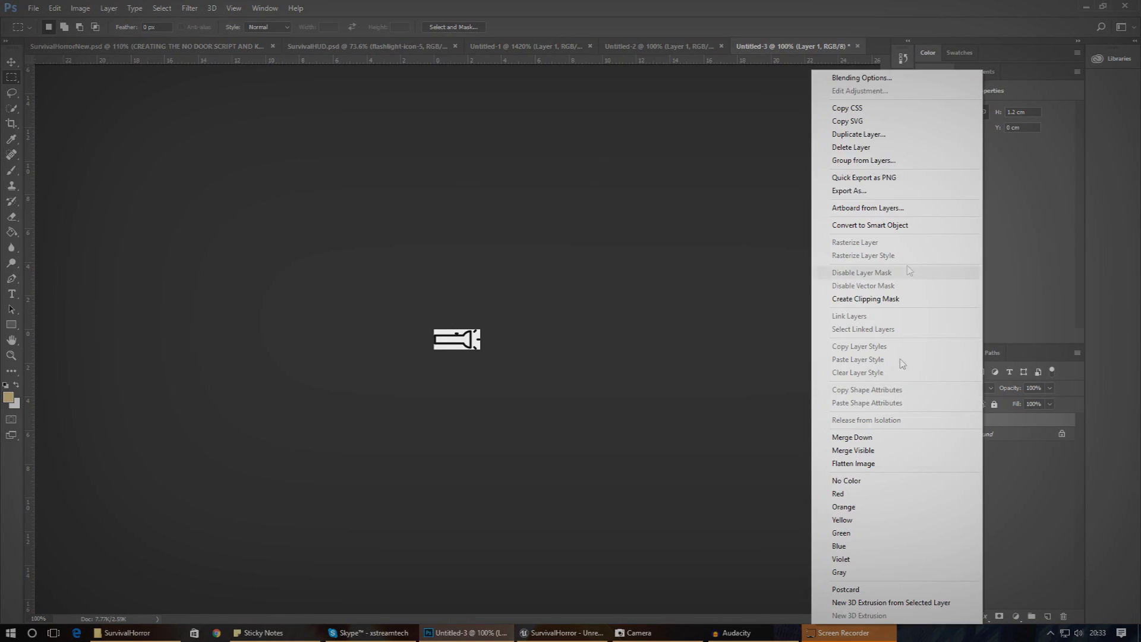
click(890, 78)
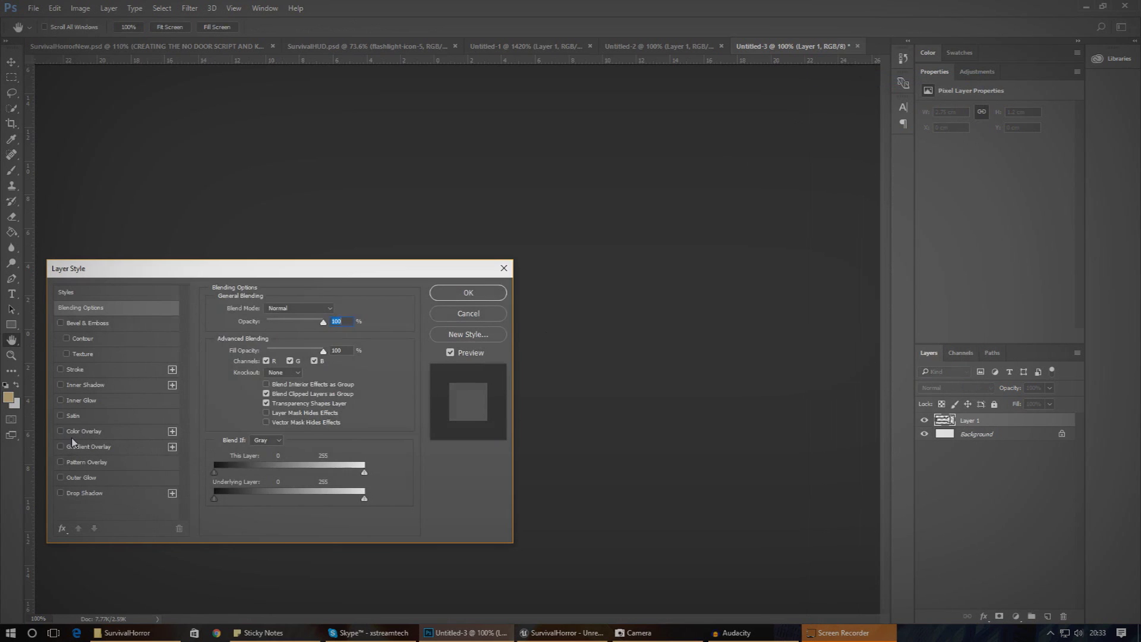
click(73, 432)
drag(226, 269, 327, 173)
key(Return)
click(974, 456)
key(Delete)
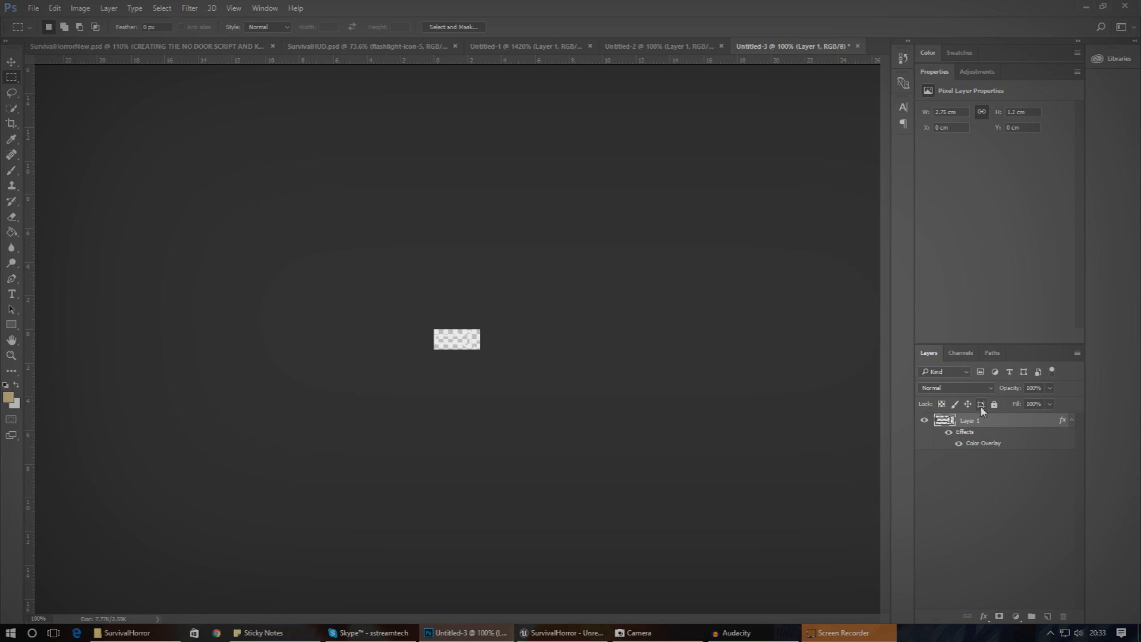
right_click(979, 422)
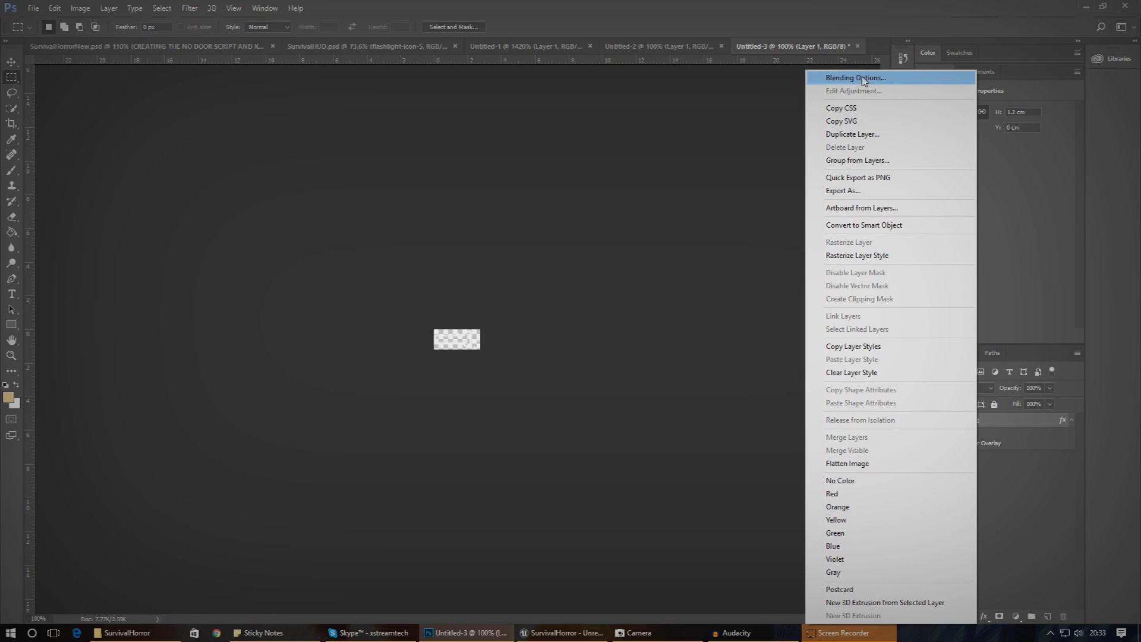
click(991, 418)
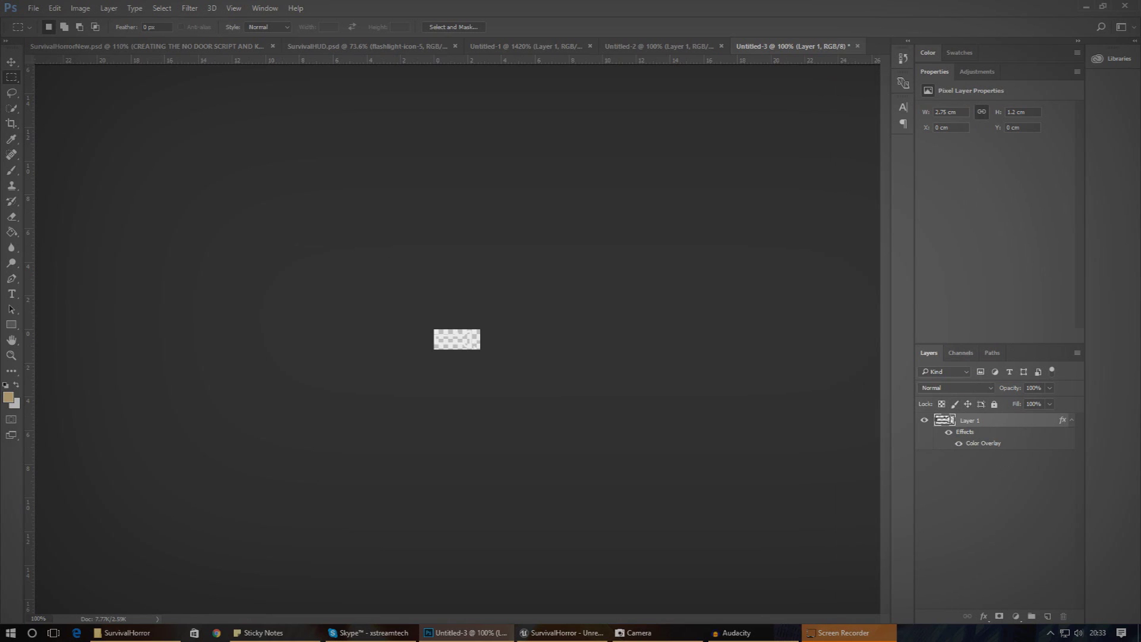
- Save the flashlight icon as a PNG named FlashlightUIIcon in the SurvivalHorror folder and go to the SurvivalHorrorNew.psd document
click(42, 8)
click(54, 138)
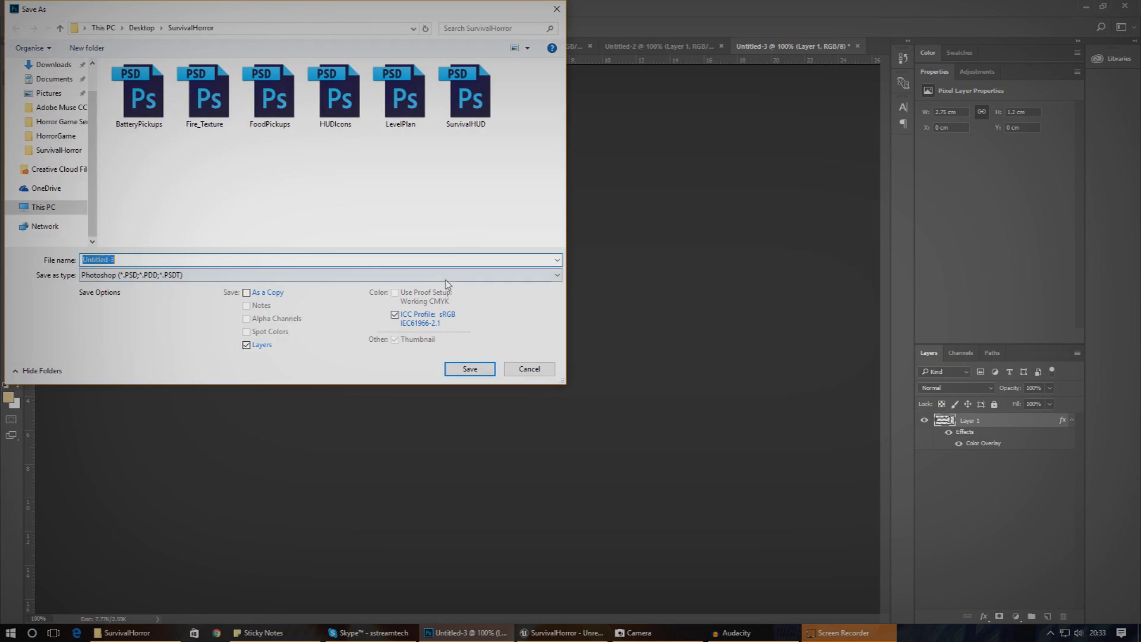
click(446, 277)
click(380, 445)
click(428, 259)
text(FlashlightUIIcon)
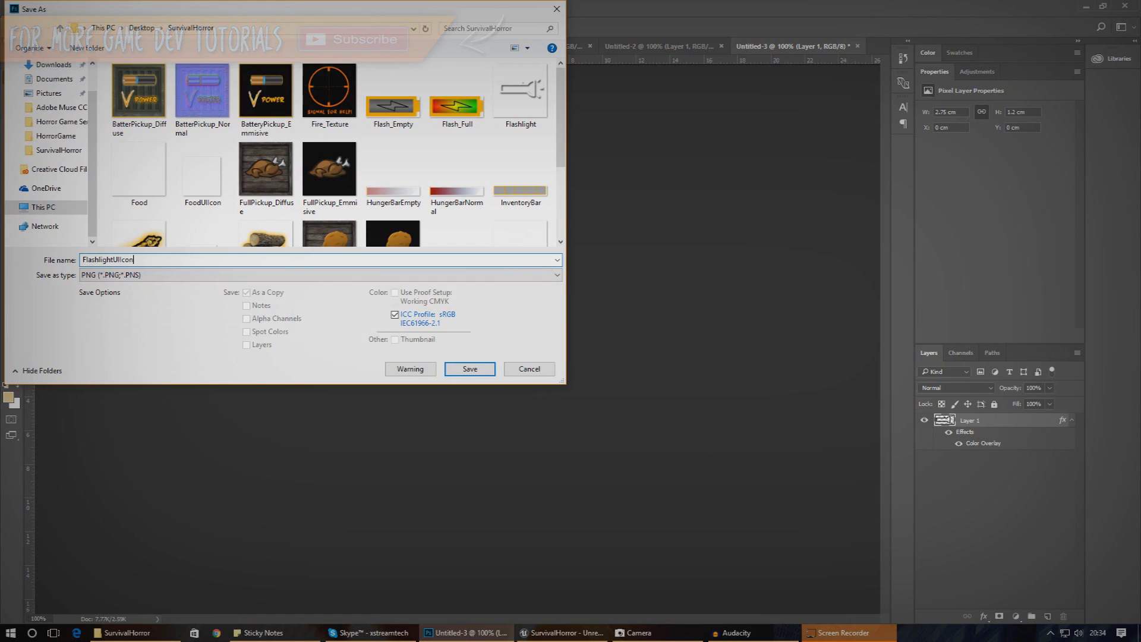
key(Return)
key(Return)
click(119, 46)
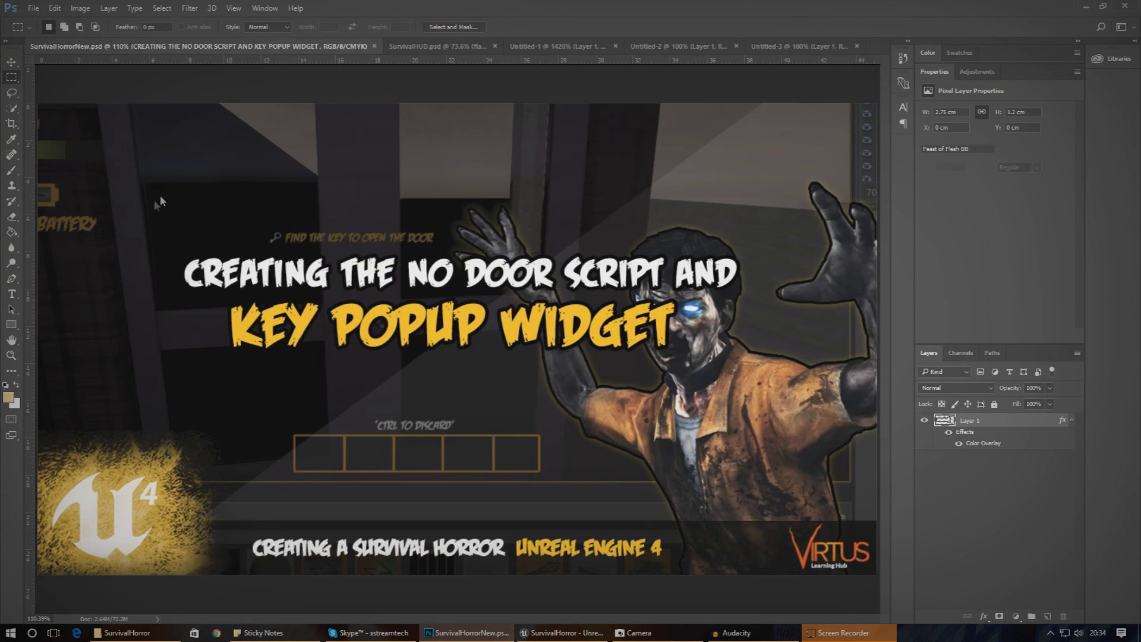
- In SurvivalHUD.psd, marquee the arrow beside the flashlight power text, select the DM_Directionals_Arrows layer and copy the arrow
click(432, 47)
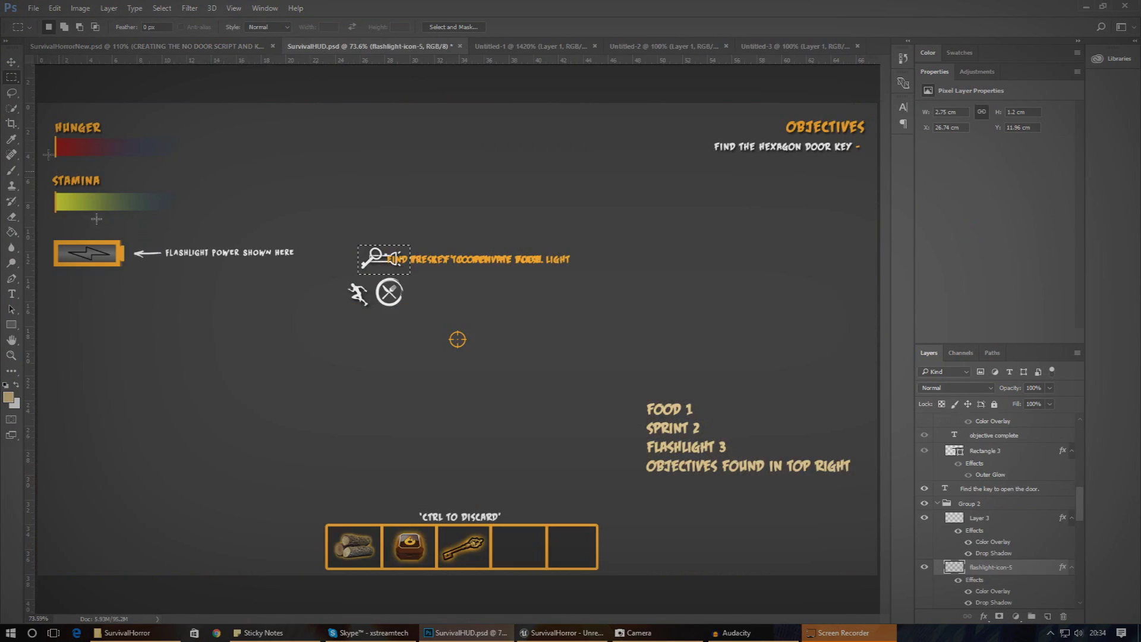
drag(128, 240, 166, 266)
scroll(1037, 540, down, 6)
scroll(1021, 546, down, 3)
scroll(1016, 543, up, 8)
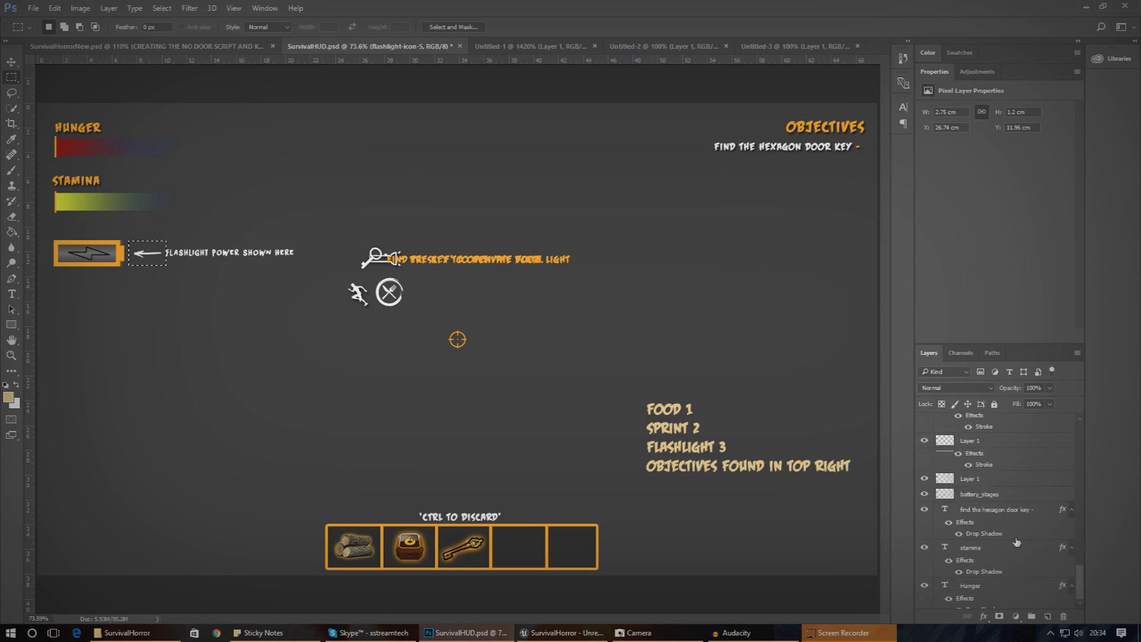
scroll(1013, 540, up, 4)
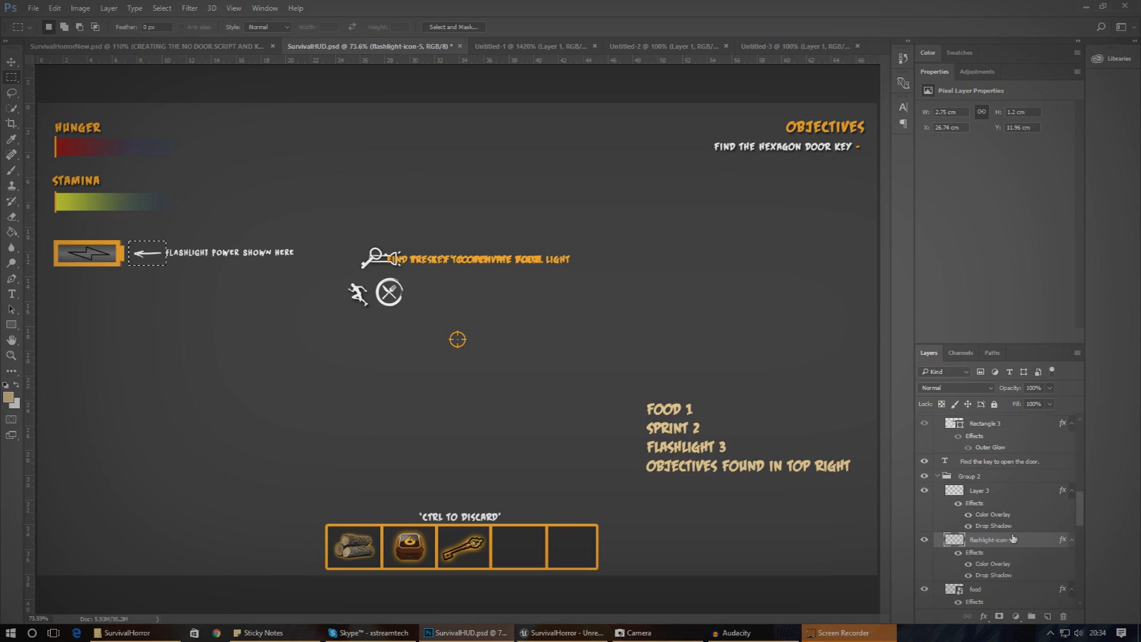
scroll(1013, 538, up, 3)
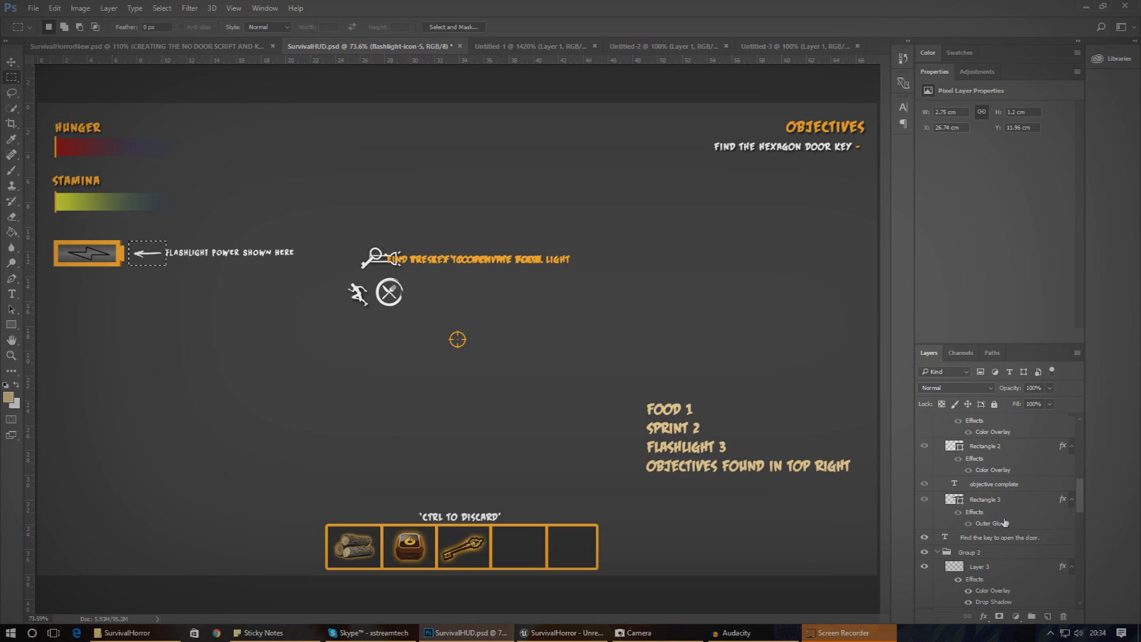
scroll(1004, 523, up, 2)
scroll(996, 509, up, 5)
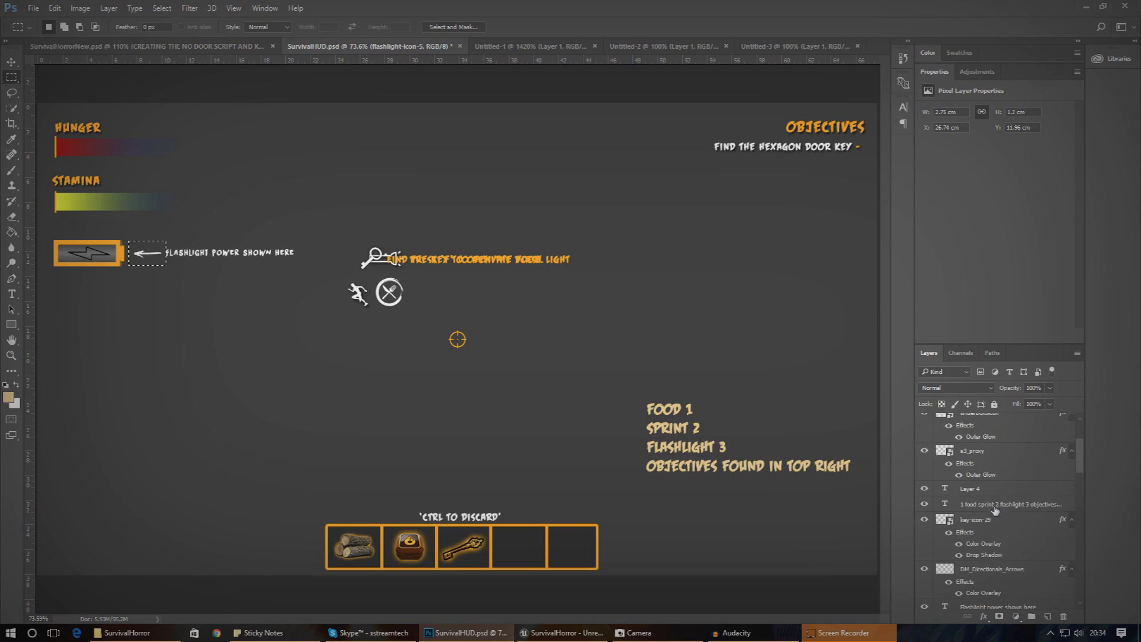
click(979, 571)
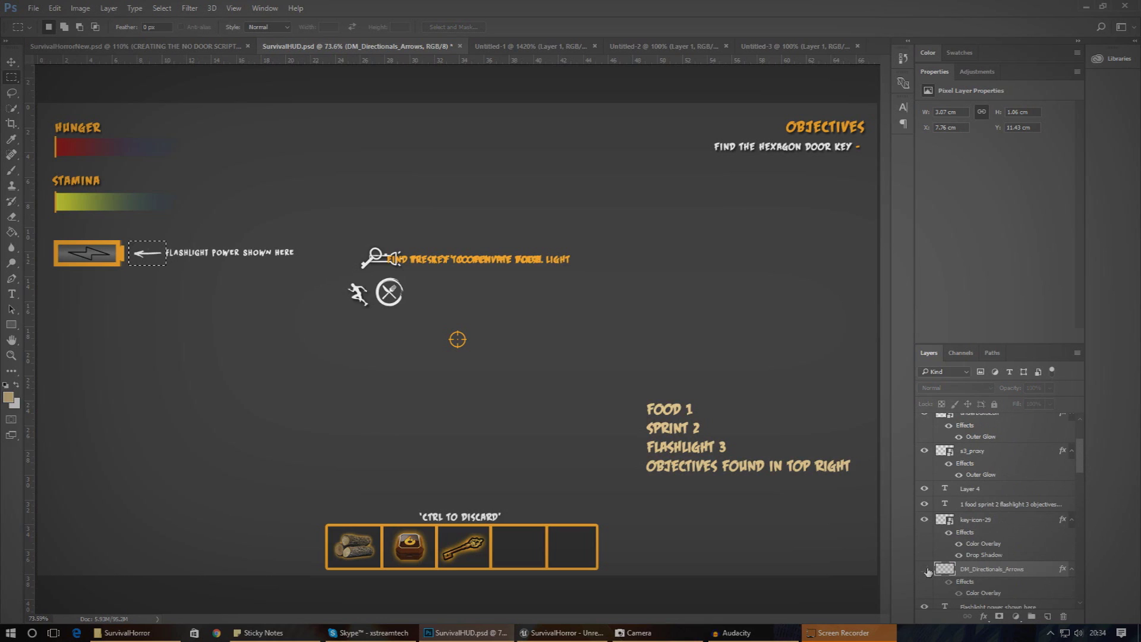
- Create a 65 × 21 px document at 72 pixels/inch from the Clipboard preset, paste the arrow and delete the Background layer
click(23, 9)
click(45, 19)
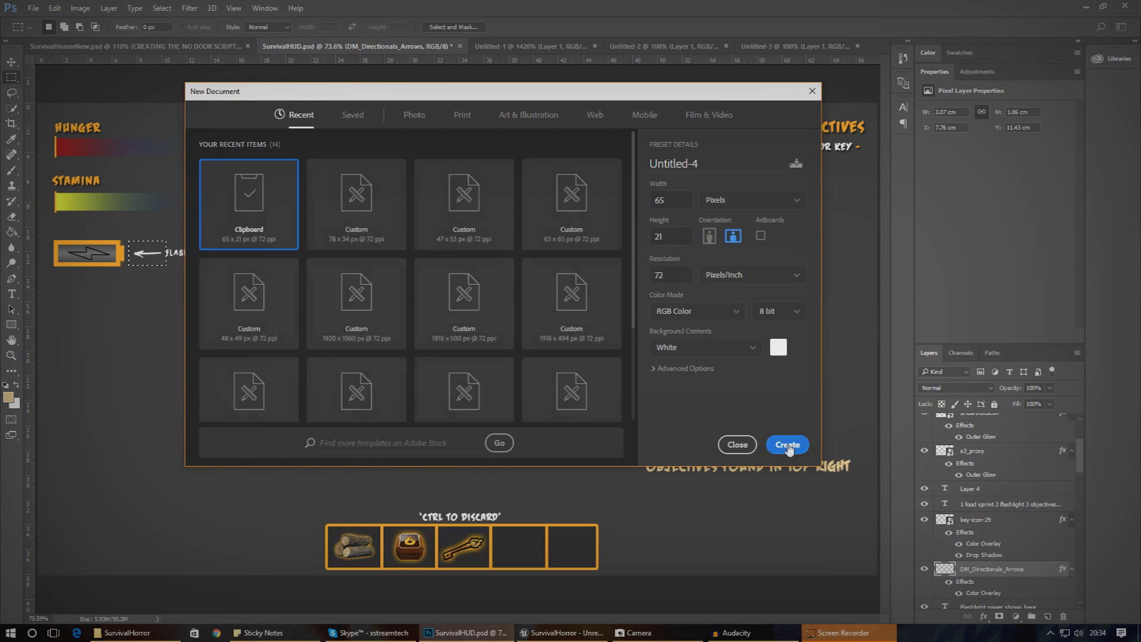
click(787, 445)
key(ctrl+v)
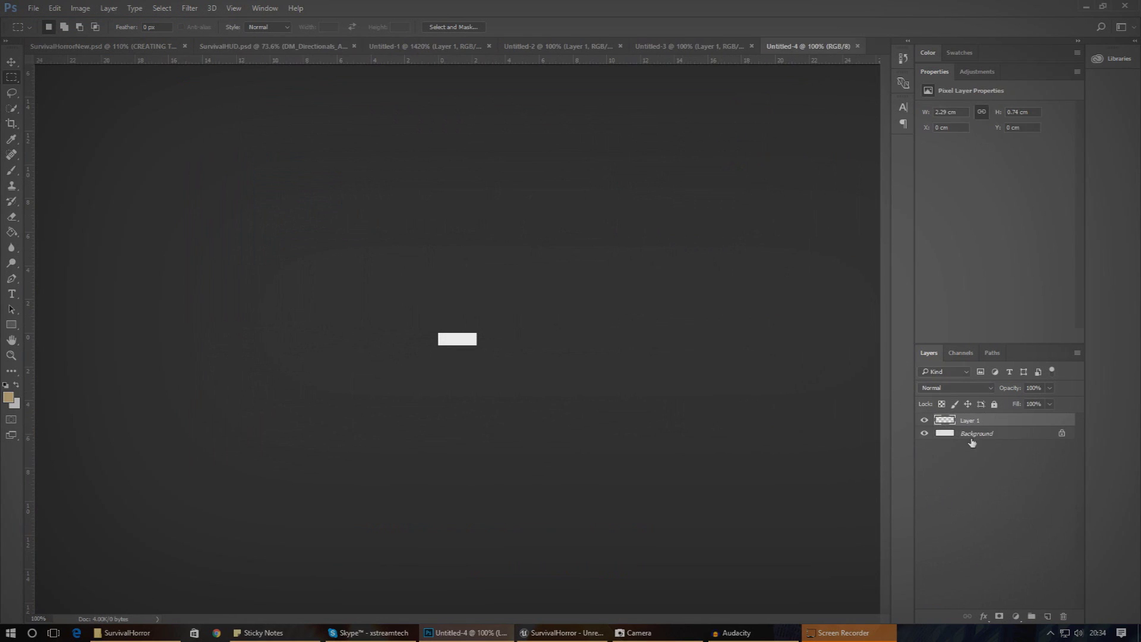
click(971, 437)
key(Delete)
- Apply a white Color Overlay to the arrow layer
right_click(975, 423)
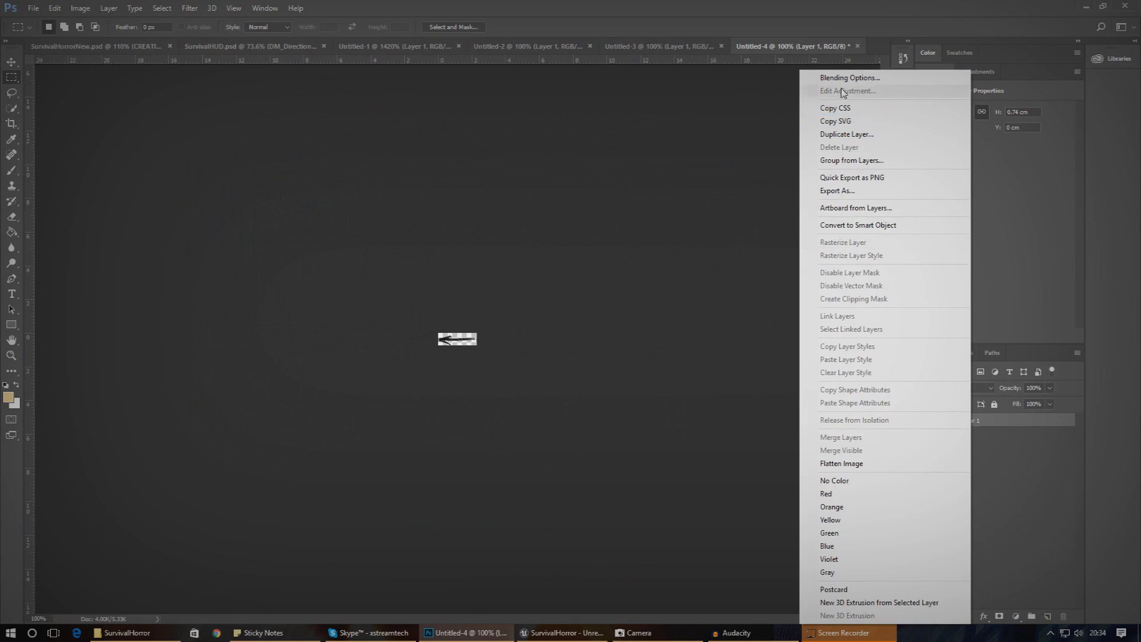
key(Escape)
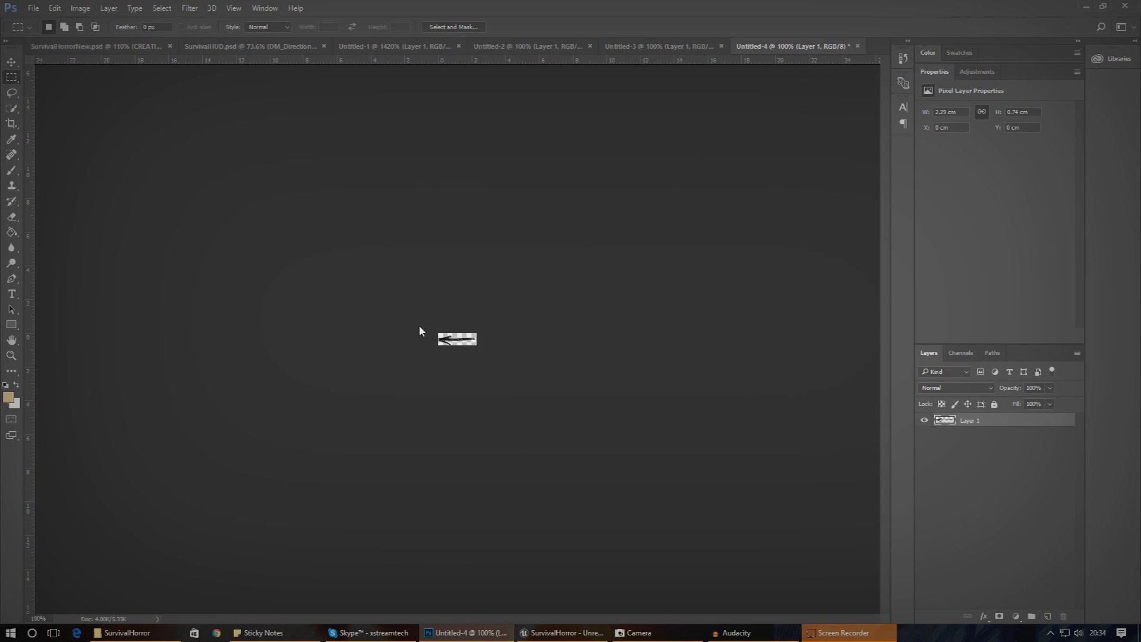
key(alt+l)
key(y)
key(b)
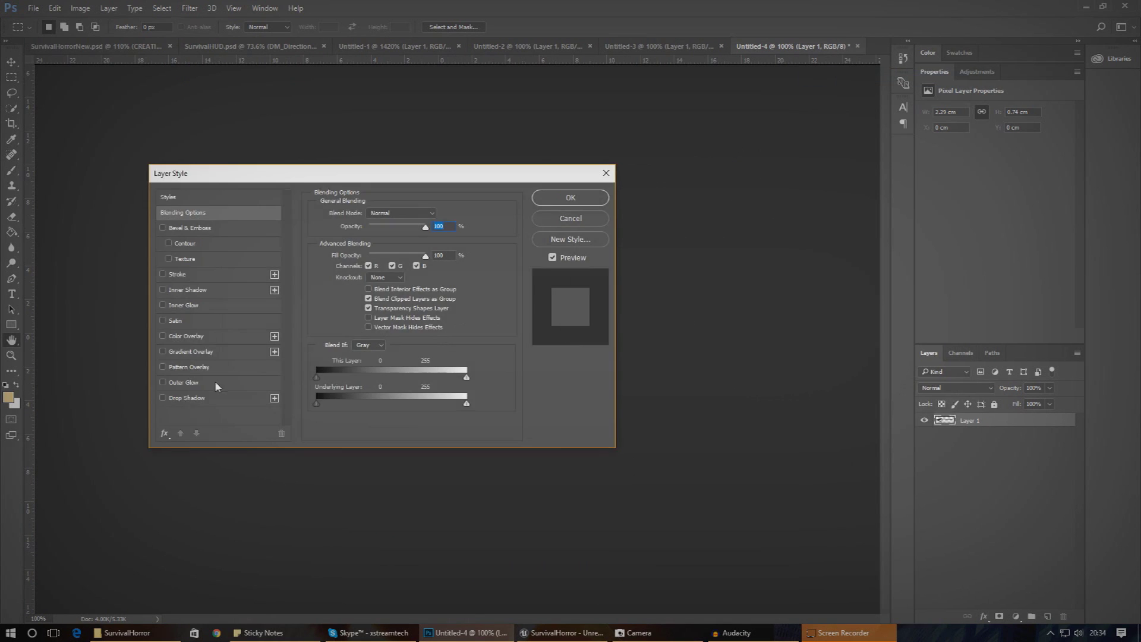
click(184, 336)
drag(291, 178, 608, 196)
click(885, 214)
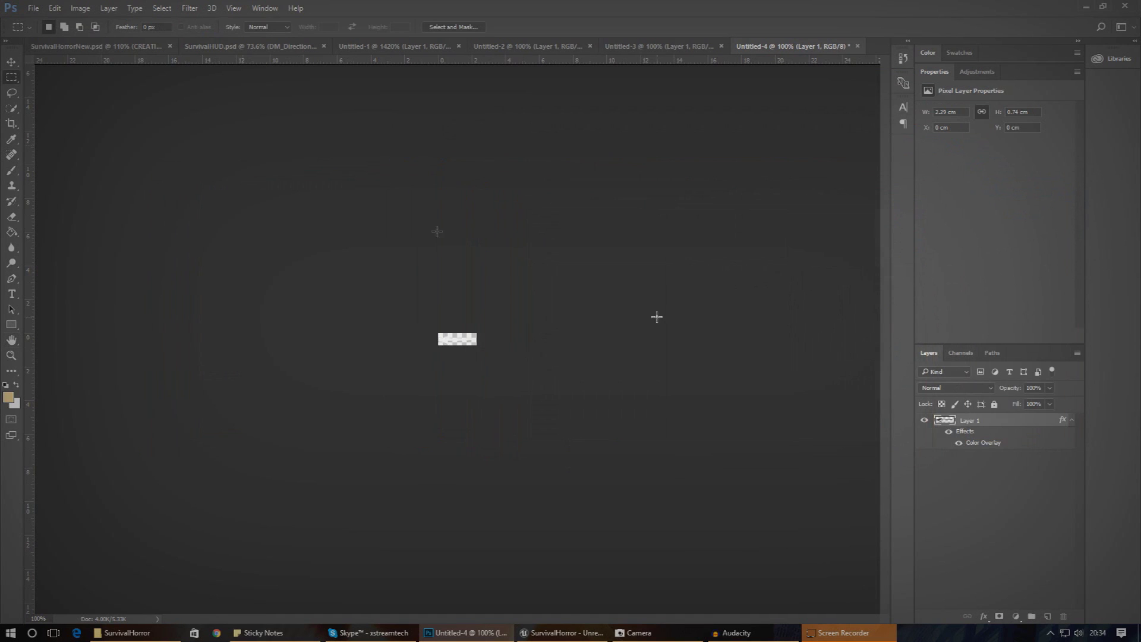
- Save the arrow as a PNG named ArrowUIIcon in the SurvivalHorror folder
click(34, 7)
click(60, 139)
click(452, 275)
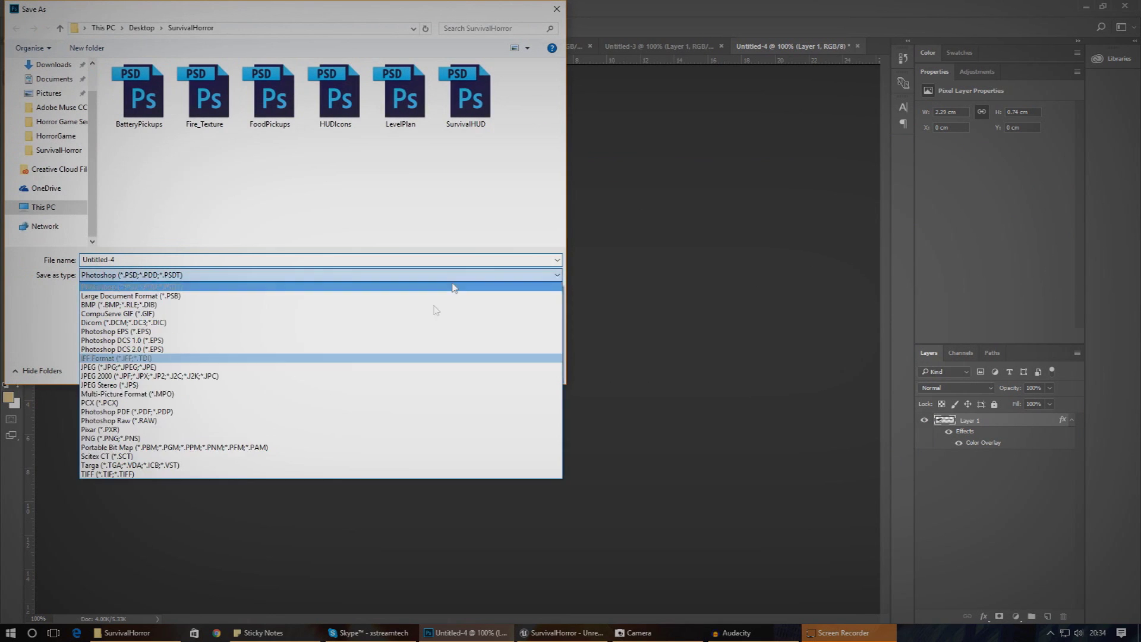
click(440, 443)
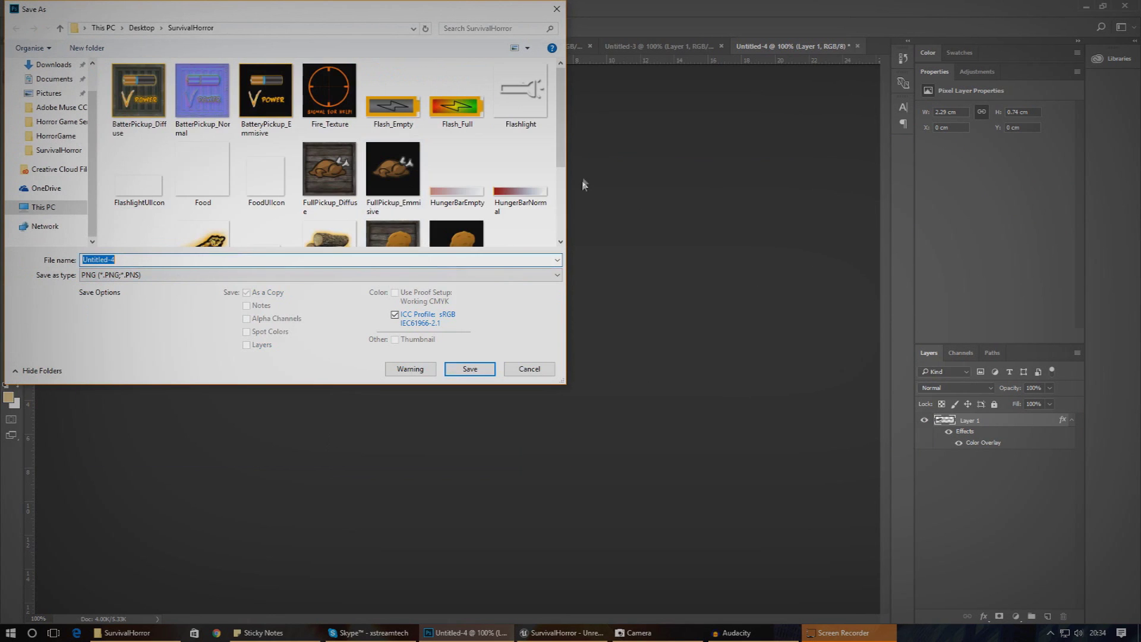
scroll(521, 178, down, 3)
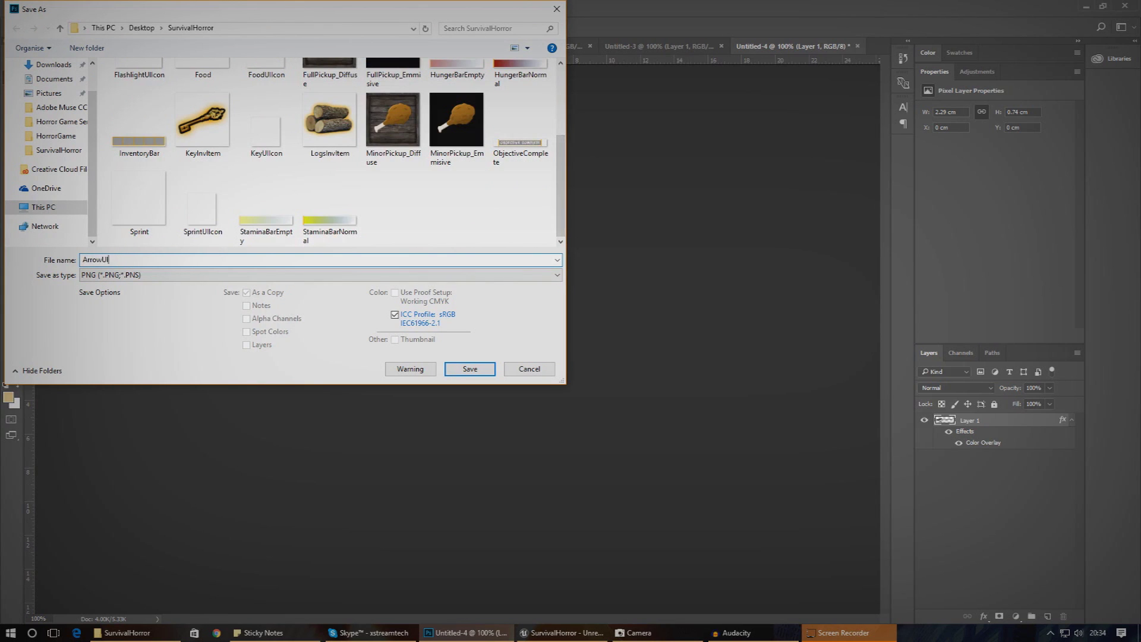
key(Return)
key(Return)
- Switch to Unreal Engine and import FlashlightUIIcon and ArrowUIIcon from the SurvivalHorror folder into the Textures content folder
click(1087, 7)
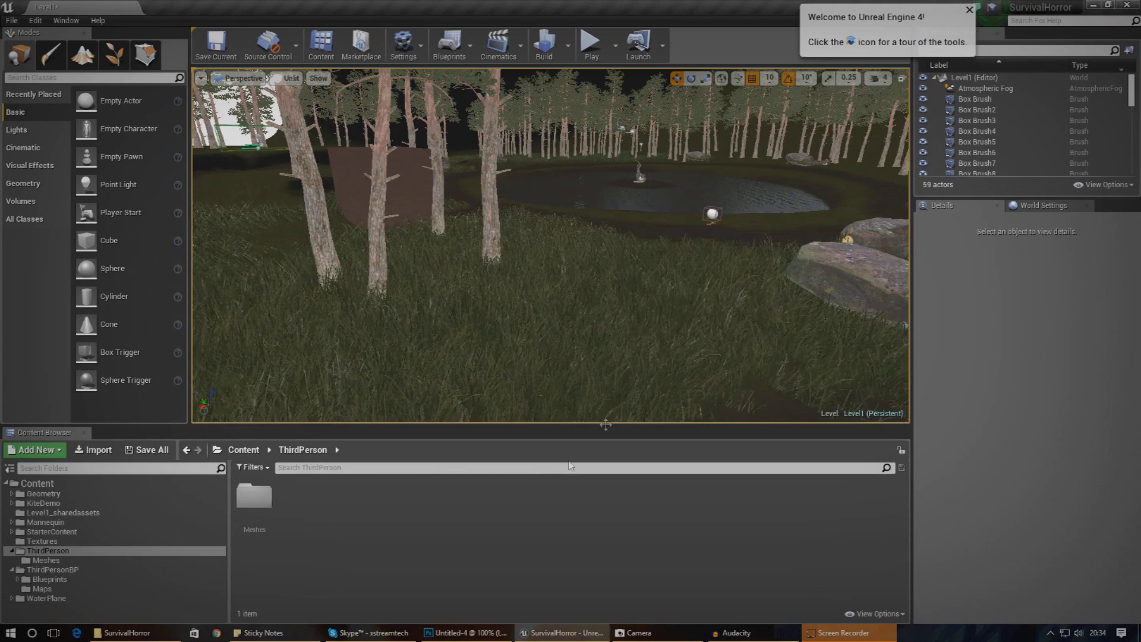
click(116, 541)
click(137, 632)
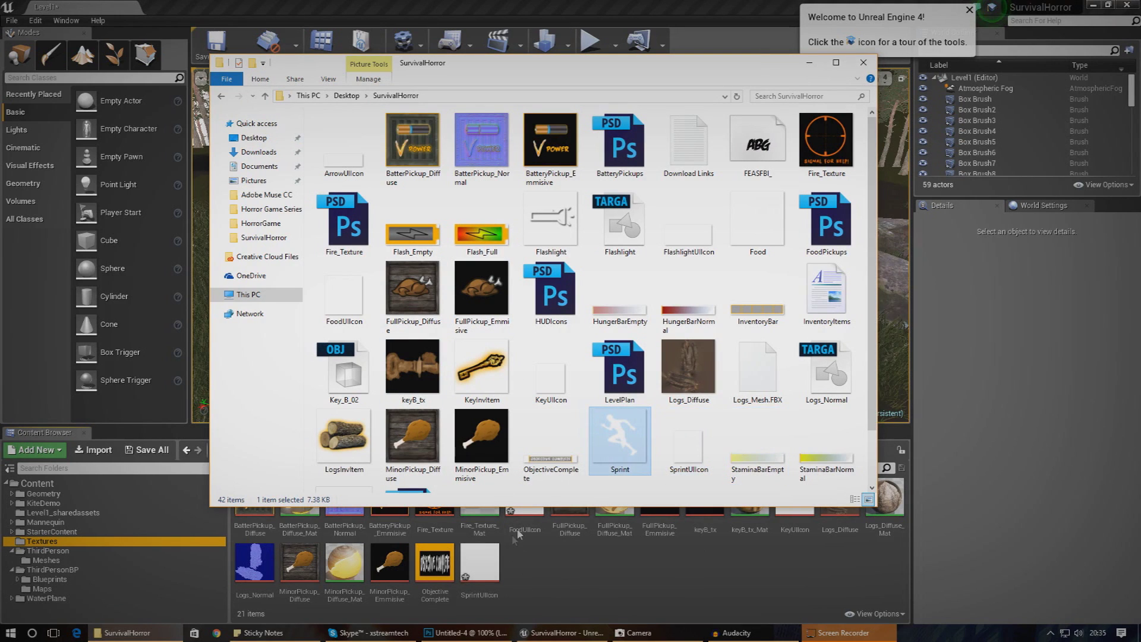
click(701, 235)
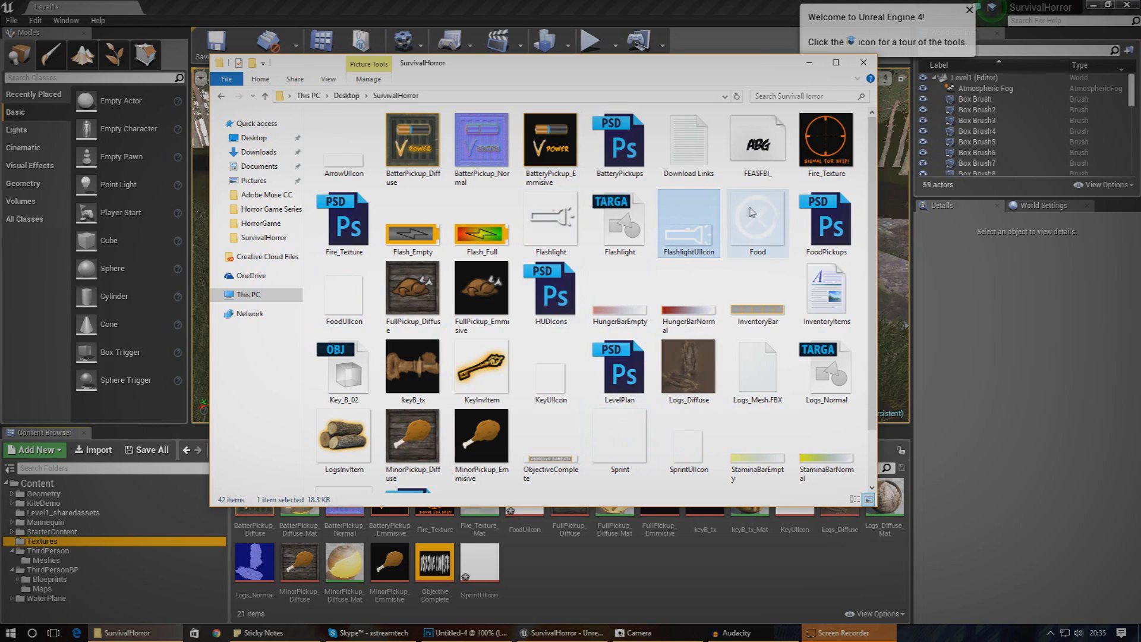
scroll(733, 399, down, 1)
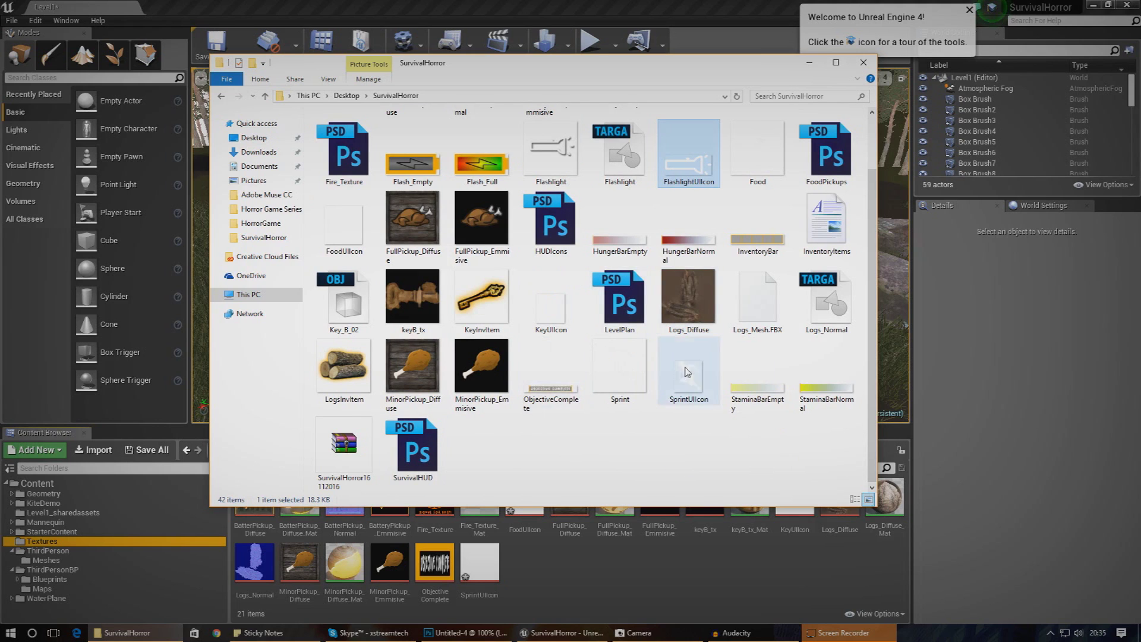
scroll(683, 369, up, 1)
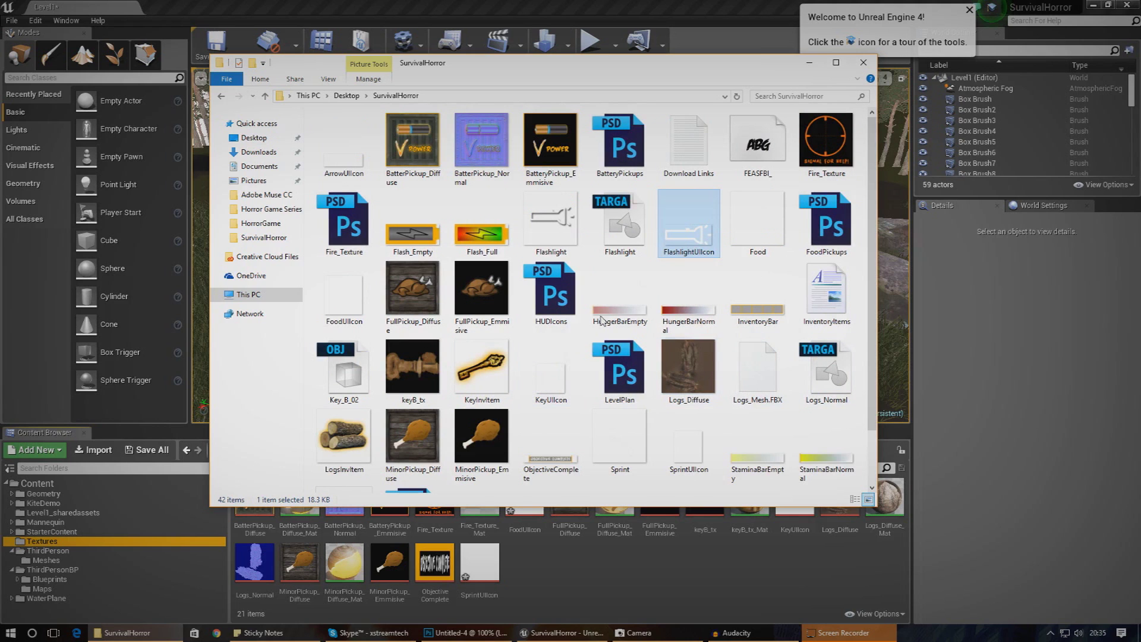
ctrl+click(343, 148)
scroll(535, 416, down, 1)
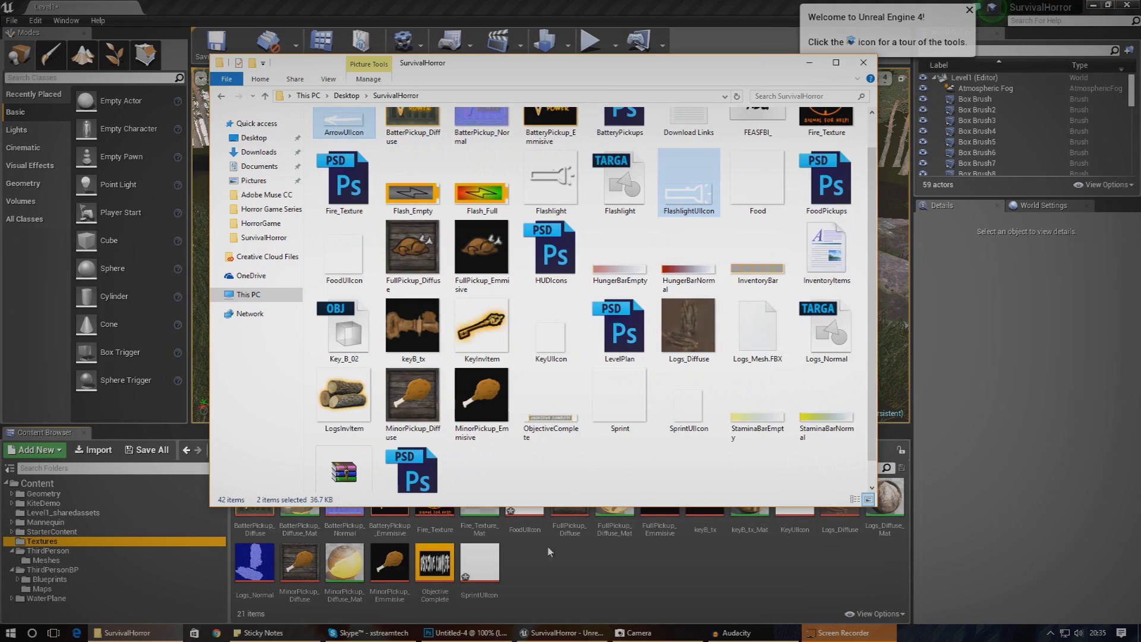
drag(547, 581, 547, 580)
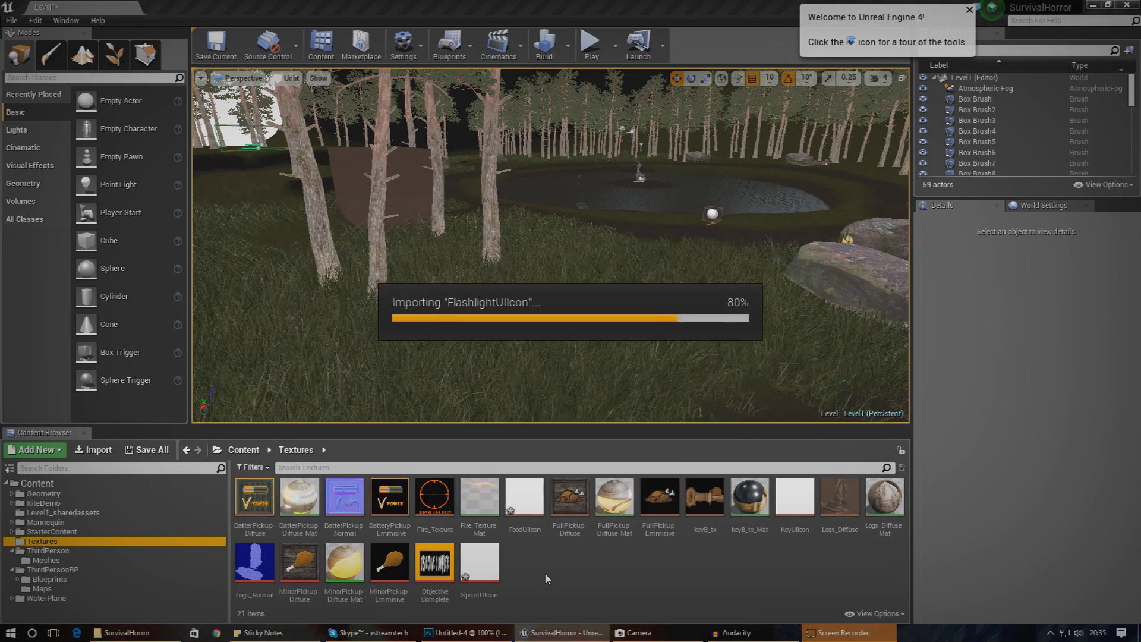
- Open the InstructionalWidget from the ThirdPersonBP Blueprints folder
click(77, 569)
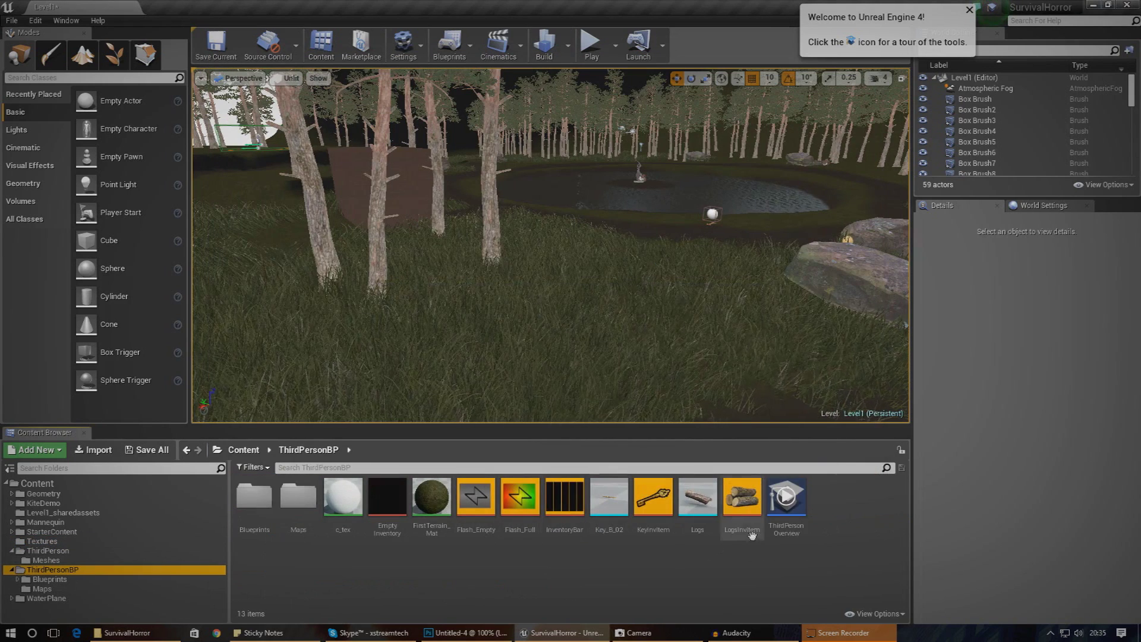
click(70, 580)
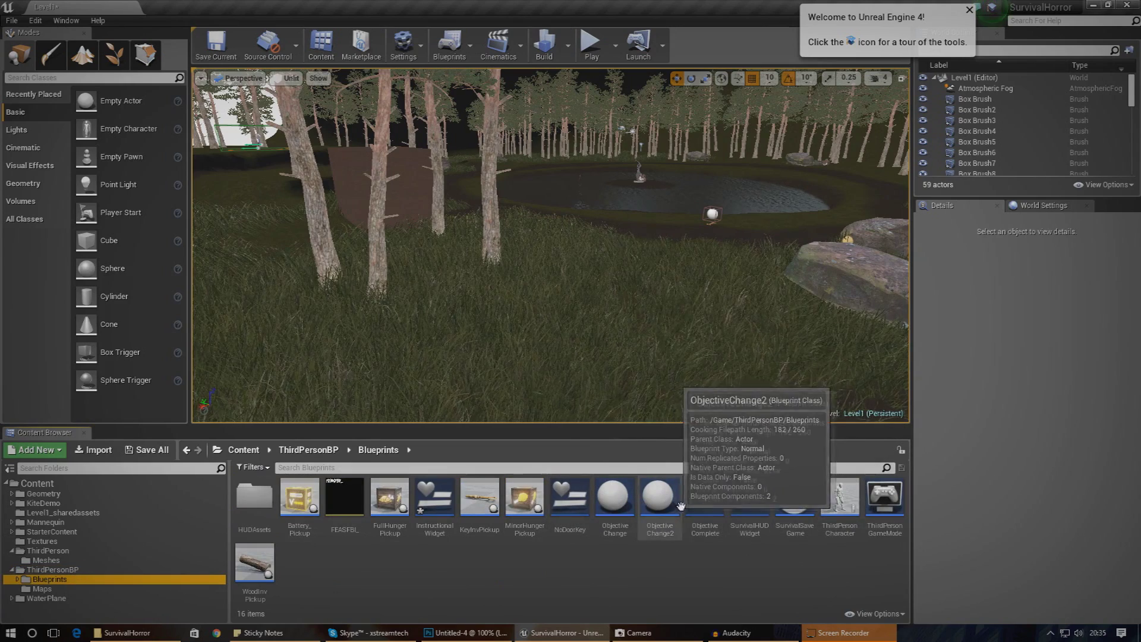
double_click(433, 527)
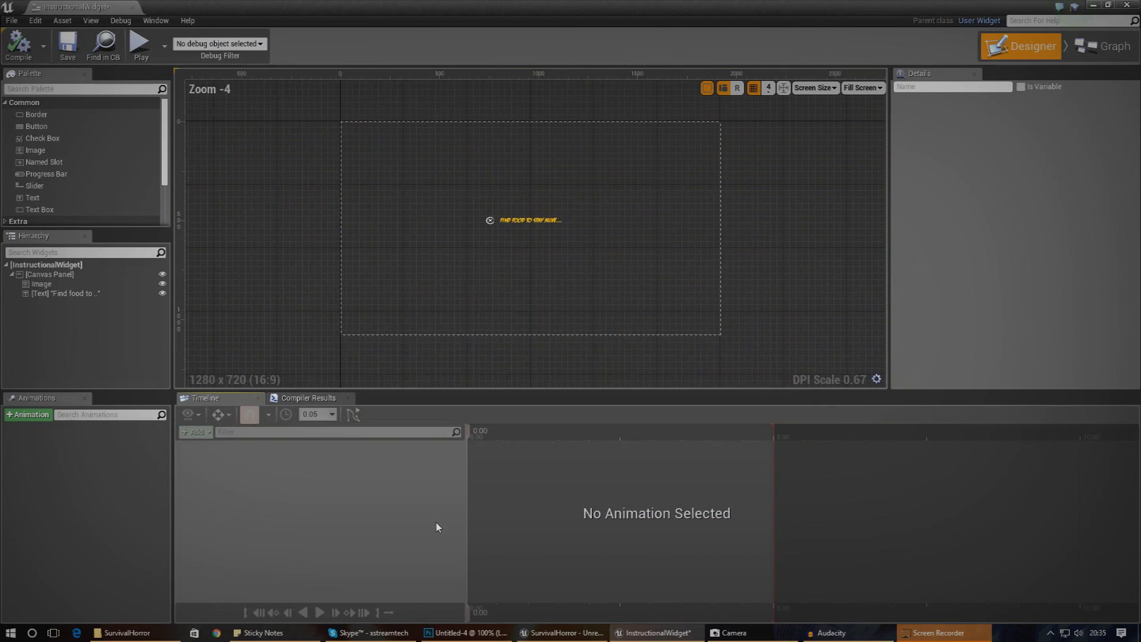
- Add three Image widgets to the canvas: one above and one below the food icon, and one far to its left
click(481, 237)
drag(36, 150, 469, 197)
drag(36, 151, 467, 232)
drag(101, 152, 368, 201)
scroll(544, 233, up, 5)
drag(448, 250, 574, 289)
- Assign the SprintUIIcon texture to the image above the food icon
click(507, 255)
click(511, 176)
click(1034, 288)
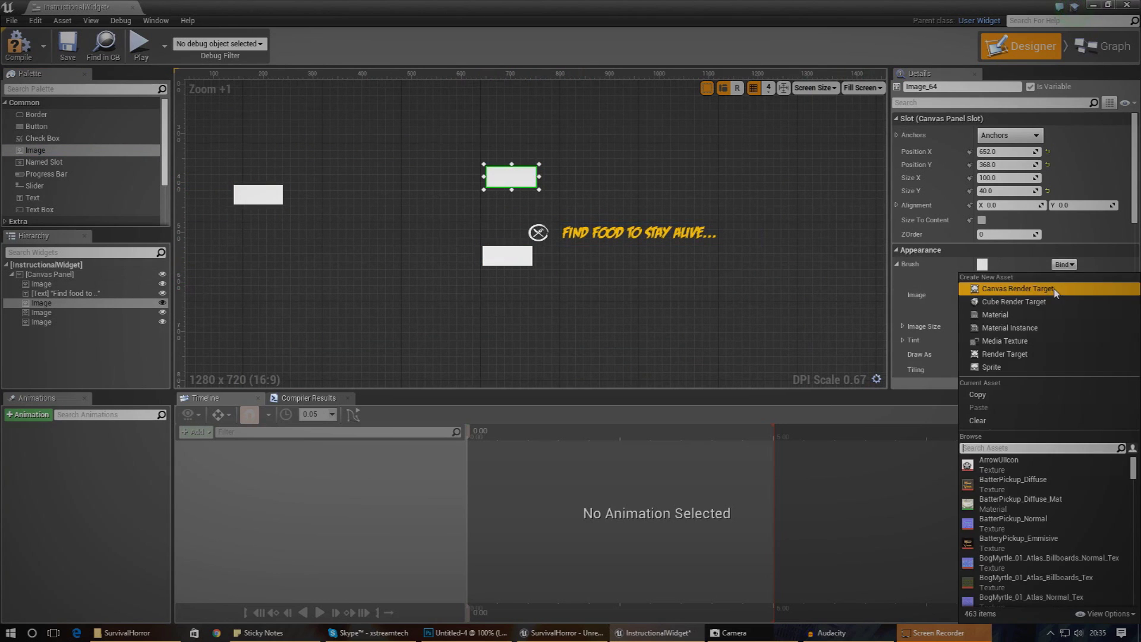
text(sprint)
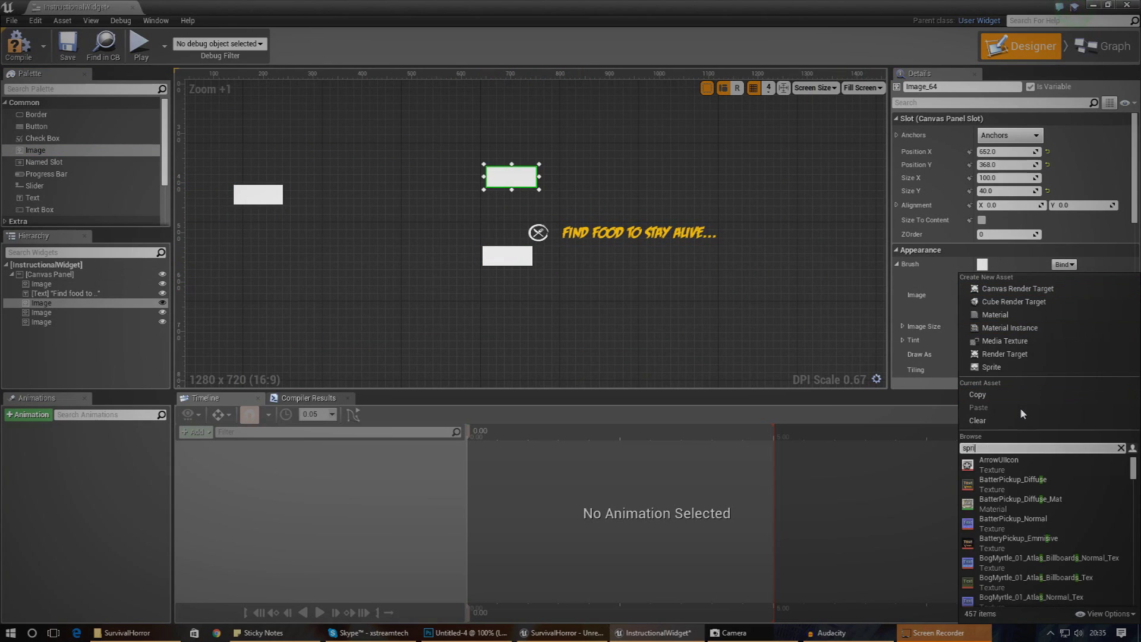
click(990, 459)
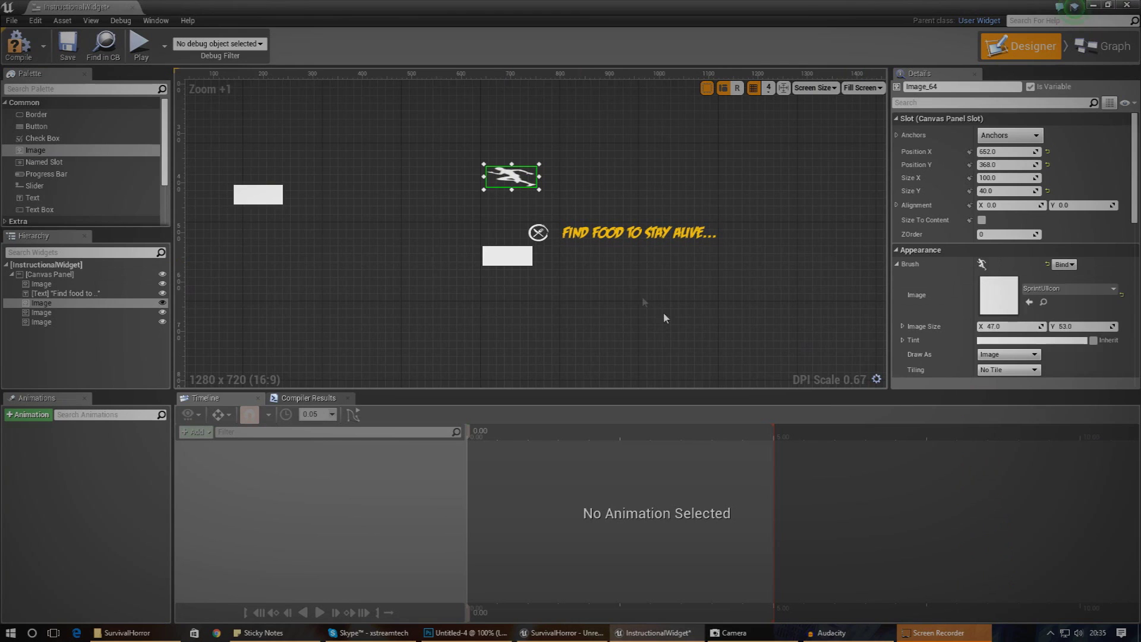
- Assign the FlashlightUIIcon texture to the image below the food icon
click(507, 256)
click(1024, 288)
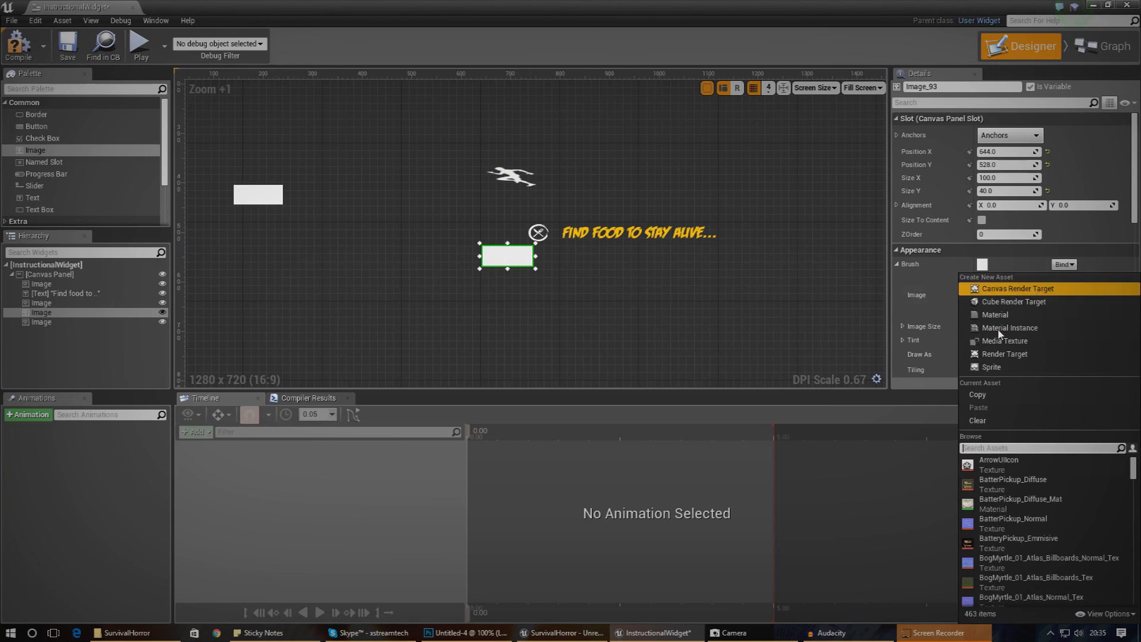
text(flash)
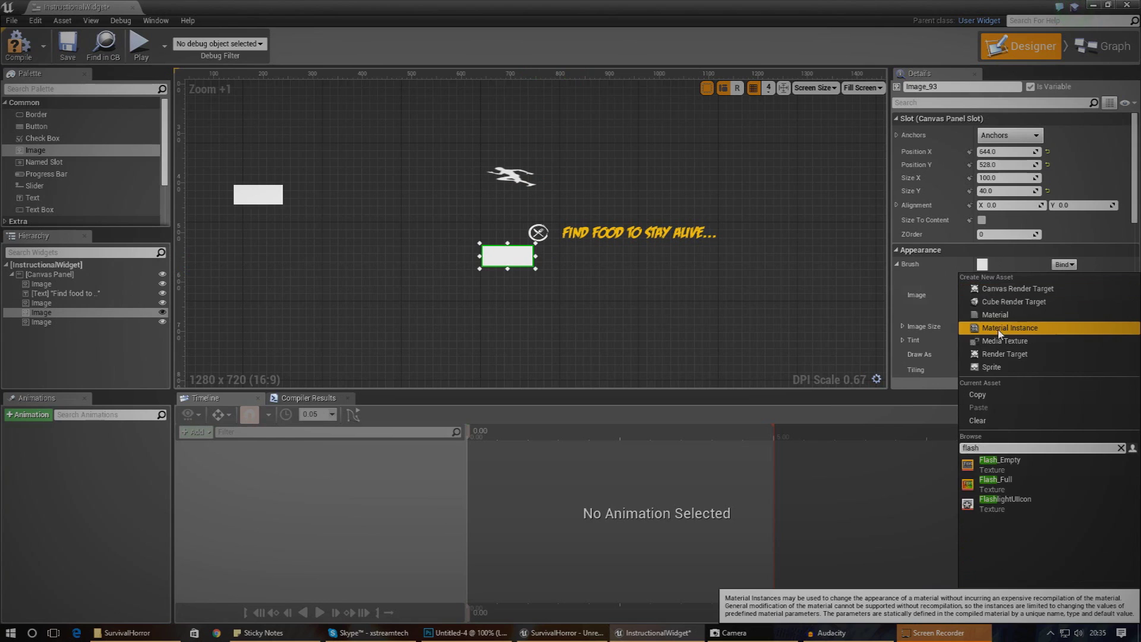
click(1031, 500)
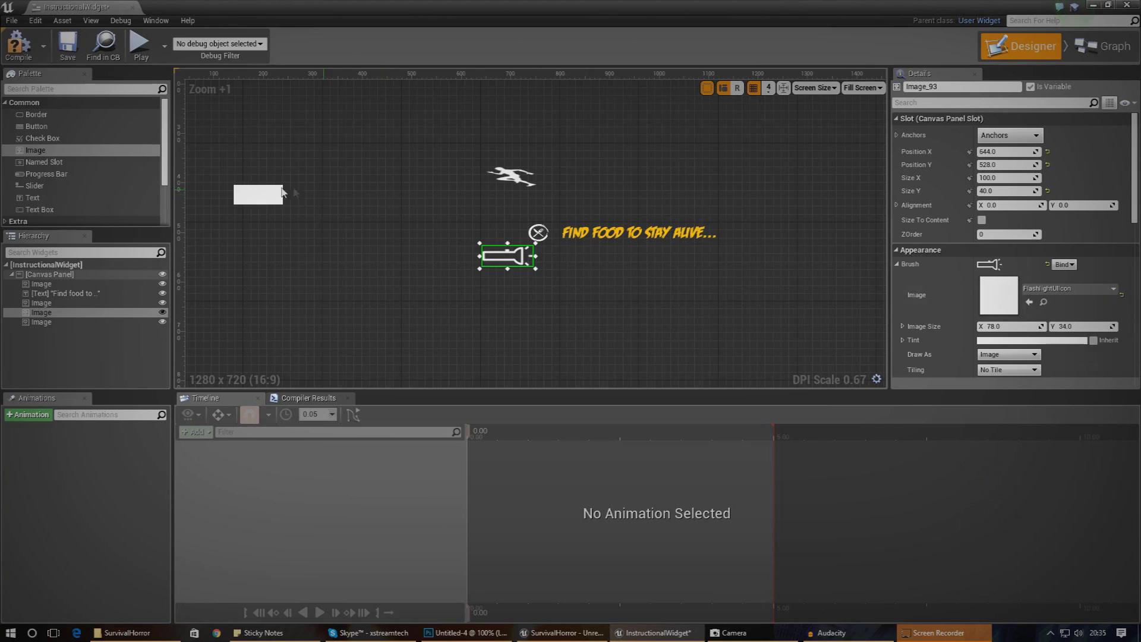
- Assign the ArrowUIIcon texture to the blank image far left of the food icon
click(276, 195)
click(1037, 289)
text(a)
click(1035, 462)
click(335, 220)
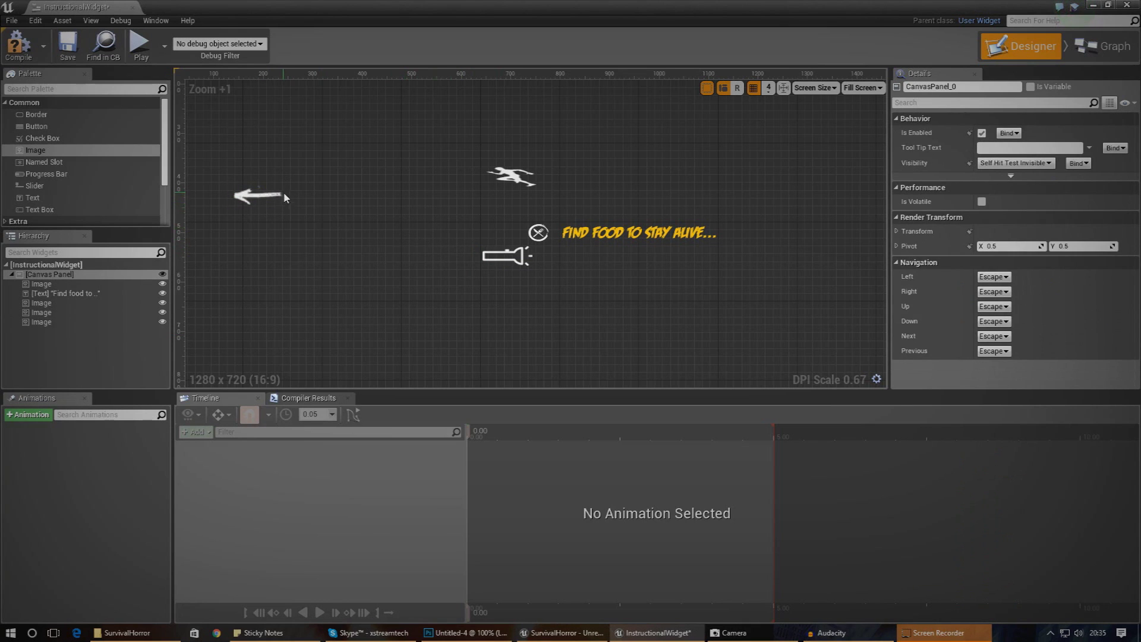
- Narrow the arrow image and the sprint image by pulling in their right edges
click(284, 197)
drag(285, 196, 272, 196)
click(492, 171)
click(523, 177)
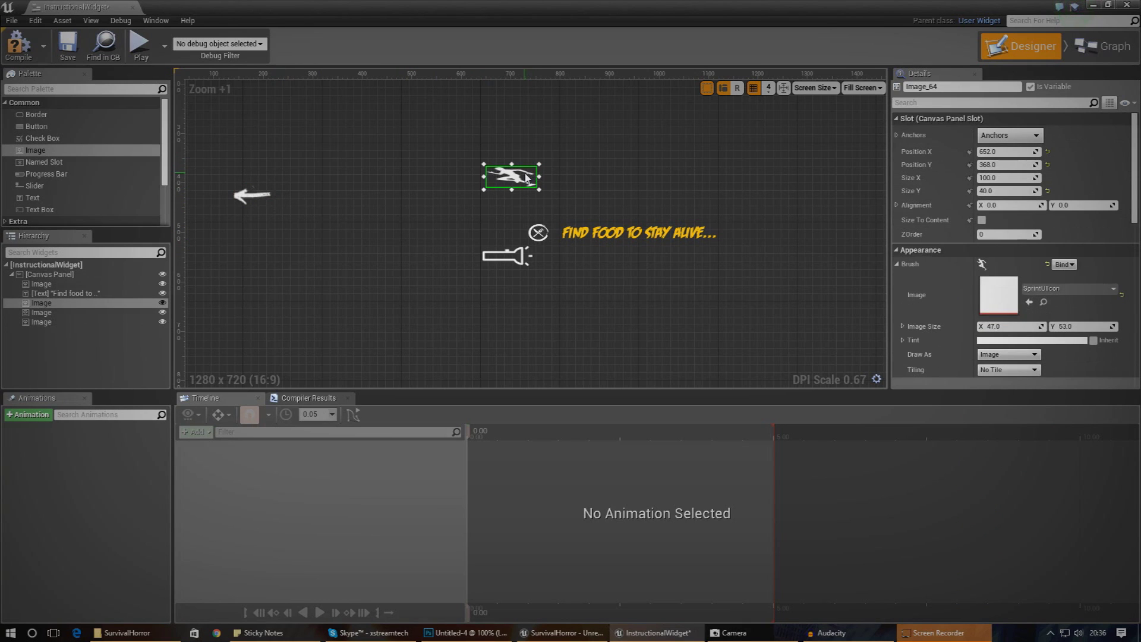
click(607, 221)
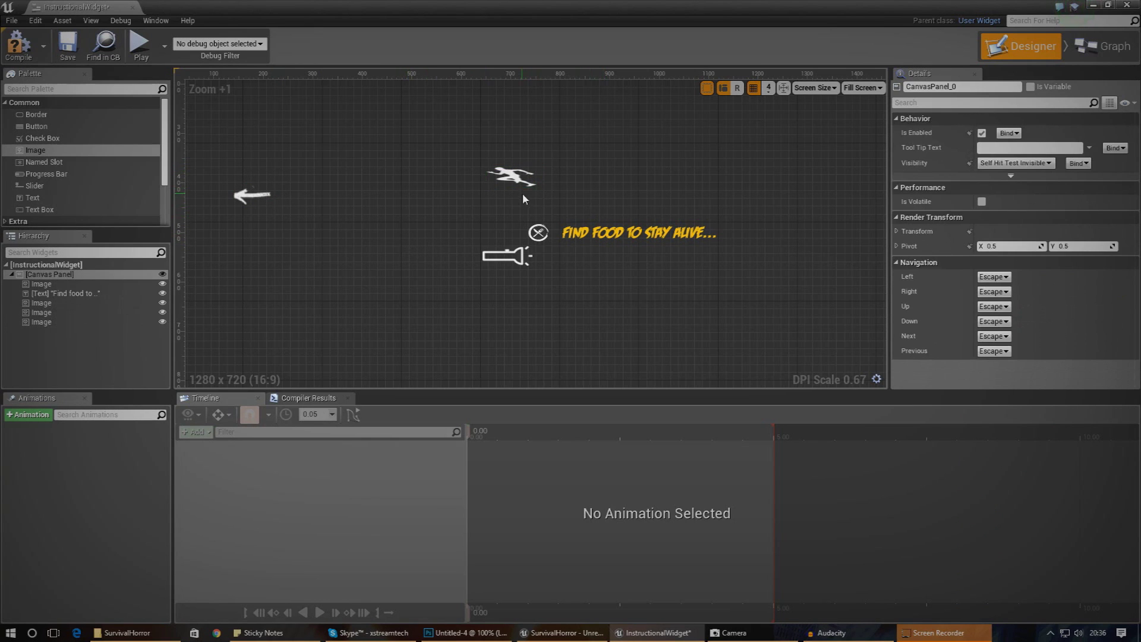
click(518, 178)
drag(545, 184, 518, 187)
- Add a Text widget to the right of the sprint icon, at about X 760, Y 376
click(568, 198)
click(33, 197)
drag(384, 200, 537, 171)
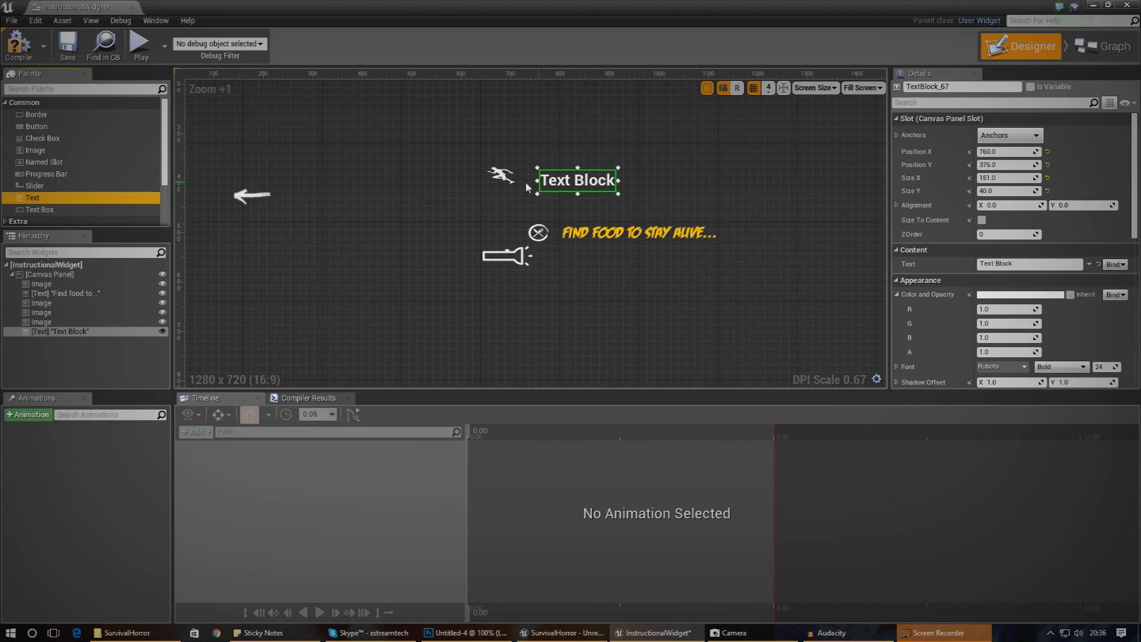
- Add another Text widget below the food text at about X 852, Y 592, and set the sprint icon's text to "Press 'Shift' To Sprint"
drag(32, 197, 588, 284)
click(566, 244)
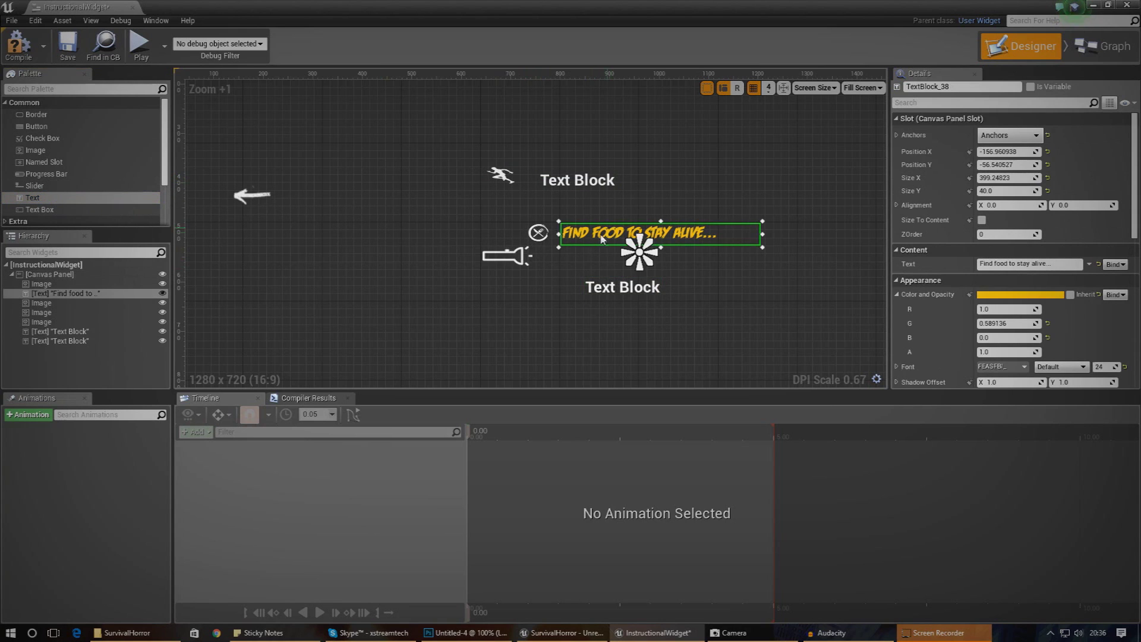
click(579, 191)
click(1022, 264)
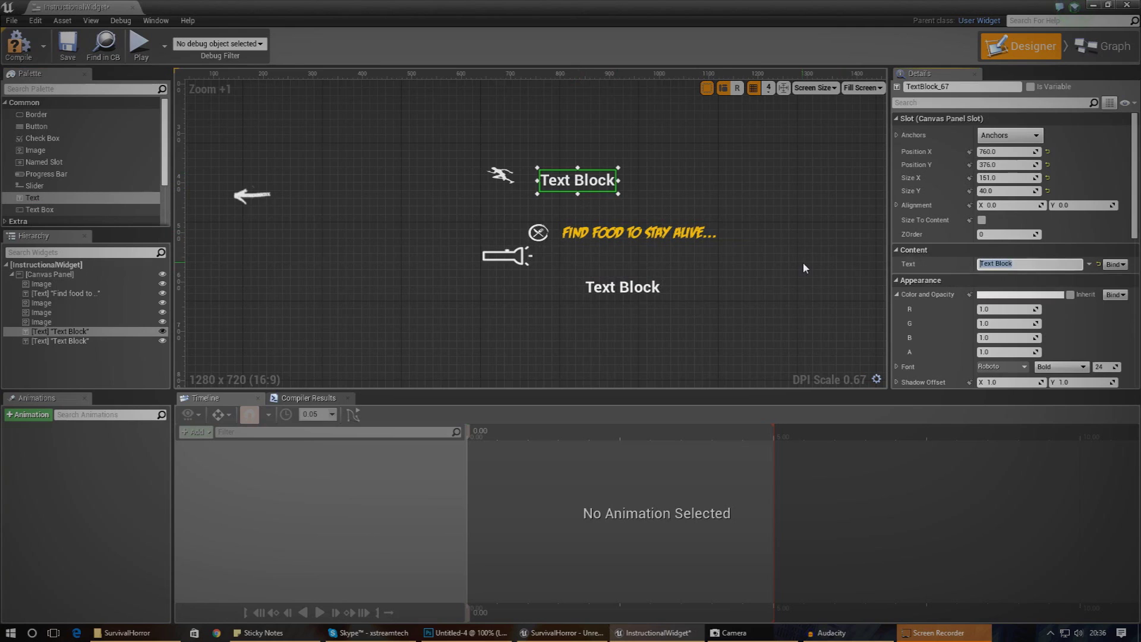
text(Press 'Shift' To Sprint)
key(Return)
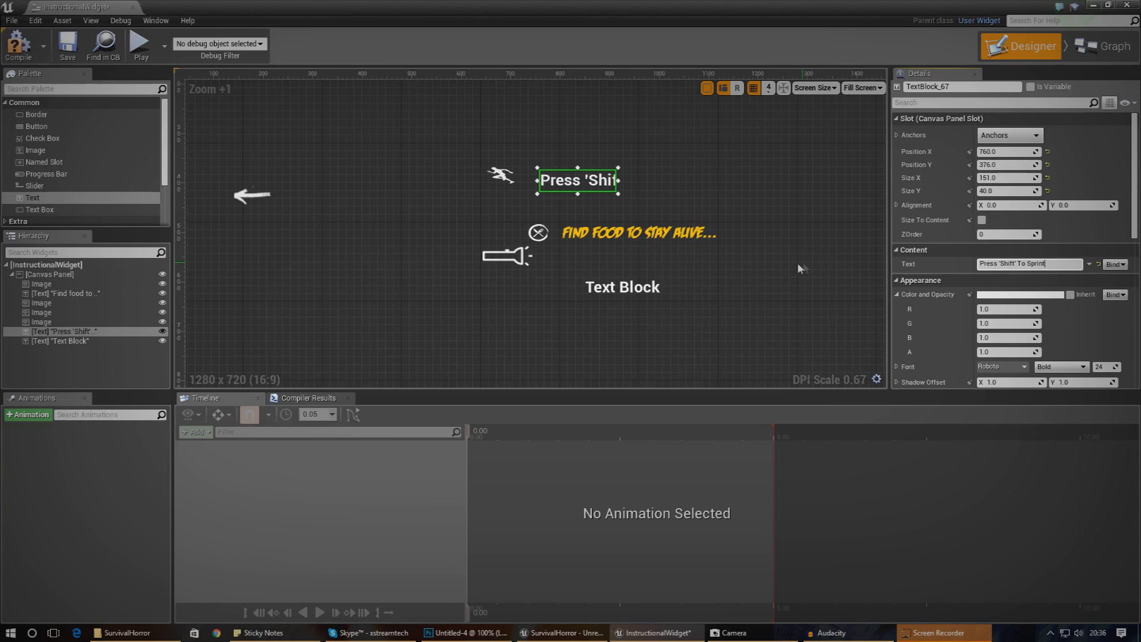
- Set the content of the Text widget below the food text to "'Press 'F' to toggle flashlight"
click(654, 287)
click(1010, 263)
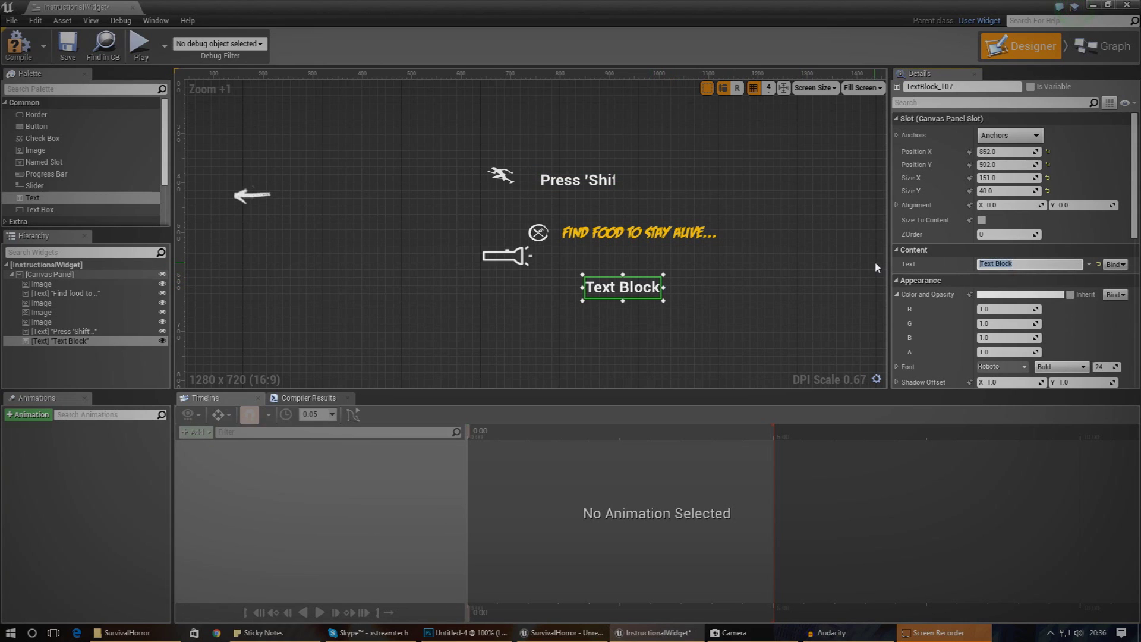
key(BackSpace)
text('Press 'F' to toggle flashlight)
key(Return)
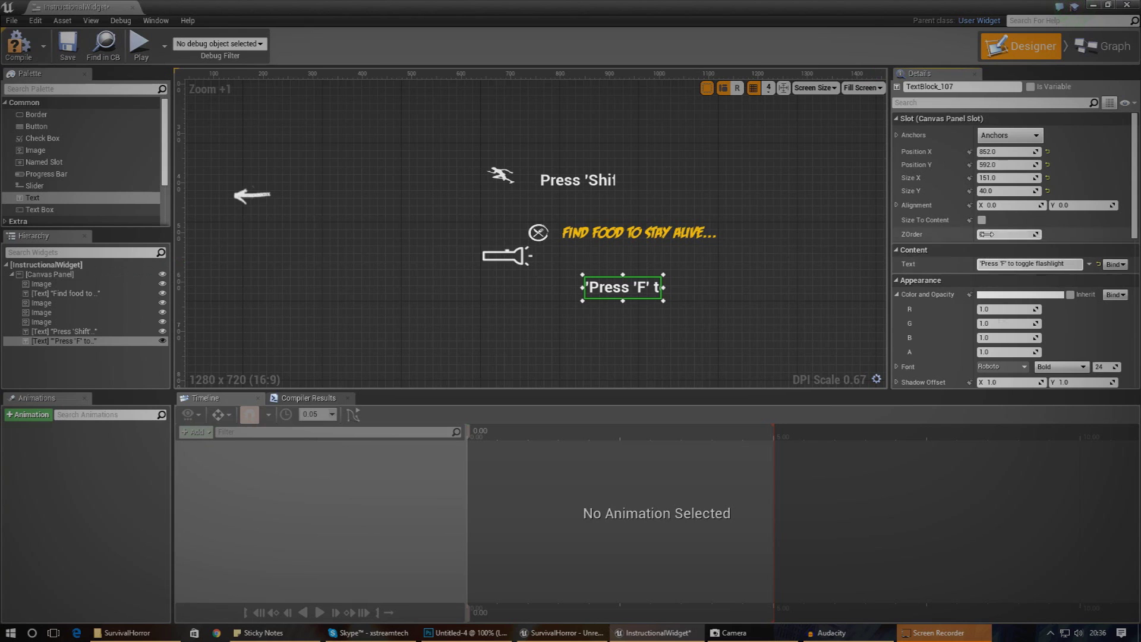
- Colour the flashlight text by sampling the yellow-orange of the food text with the eyedropper
click(995, 294)
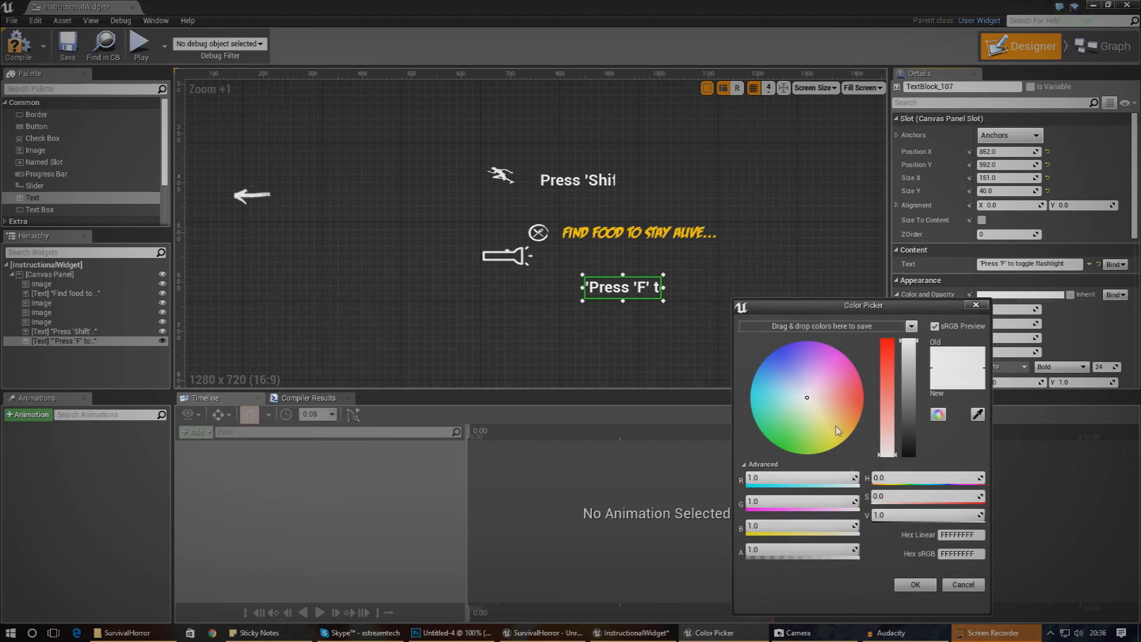
click(978, 414)
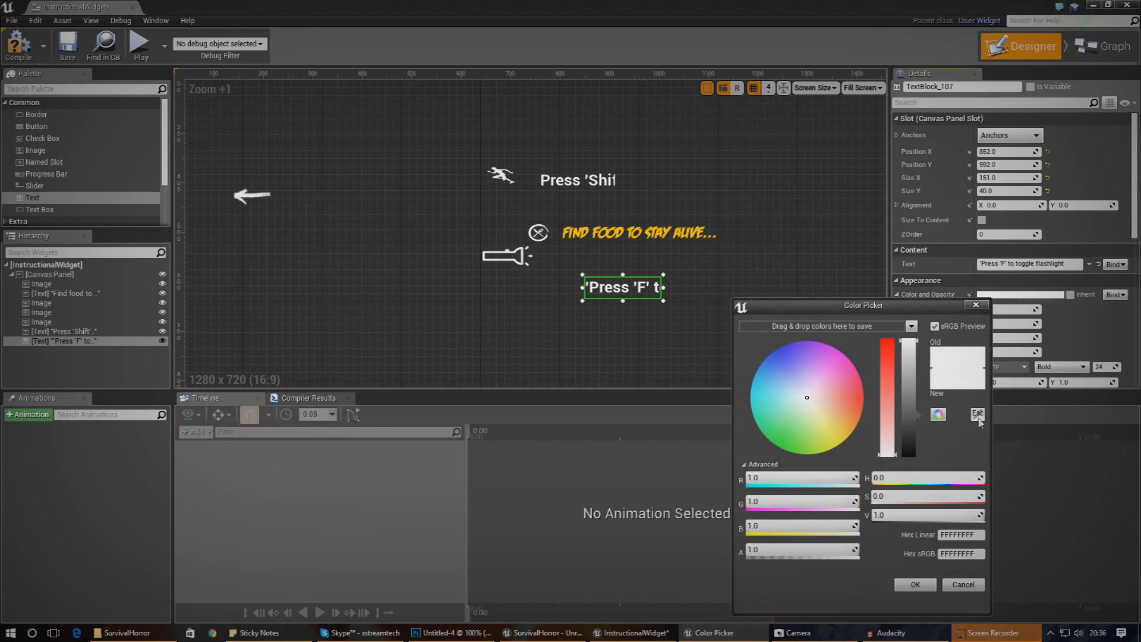
click(626, 229)
- Colour the sprint text with the yellow-orange sampled from the food text
click(594, 180)
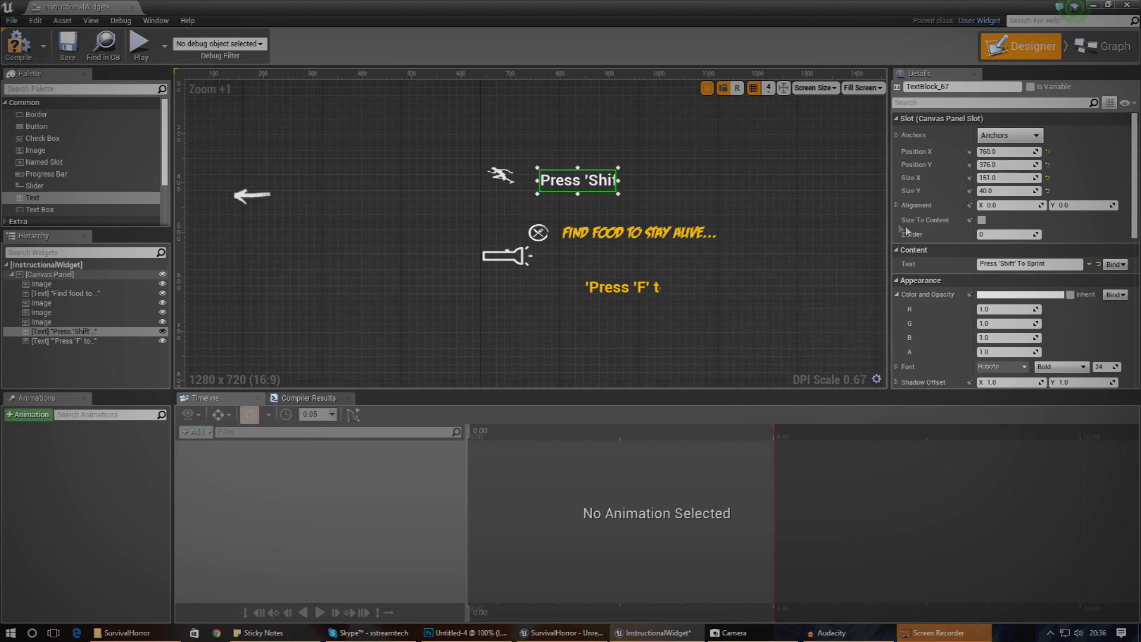
click(1002, 296)
click(984, 410)
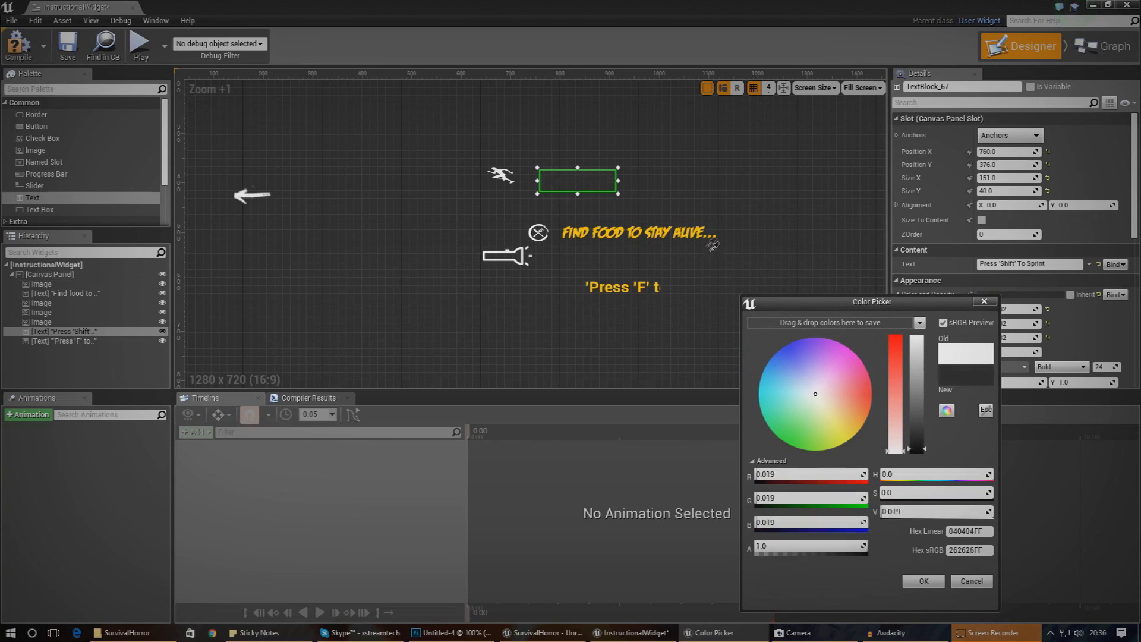
click(701, 229)
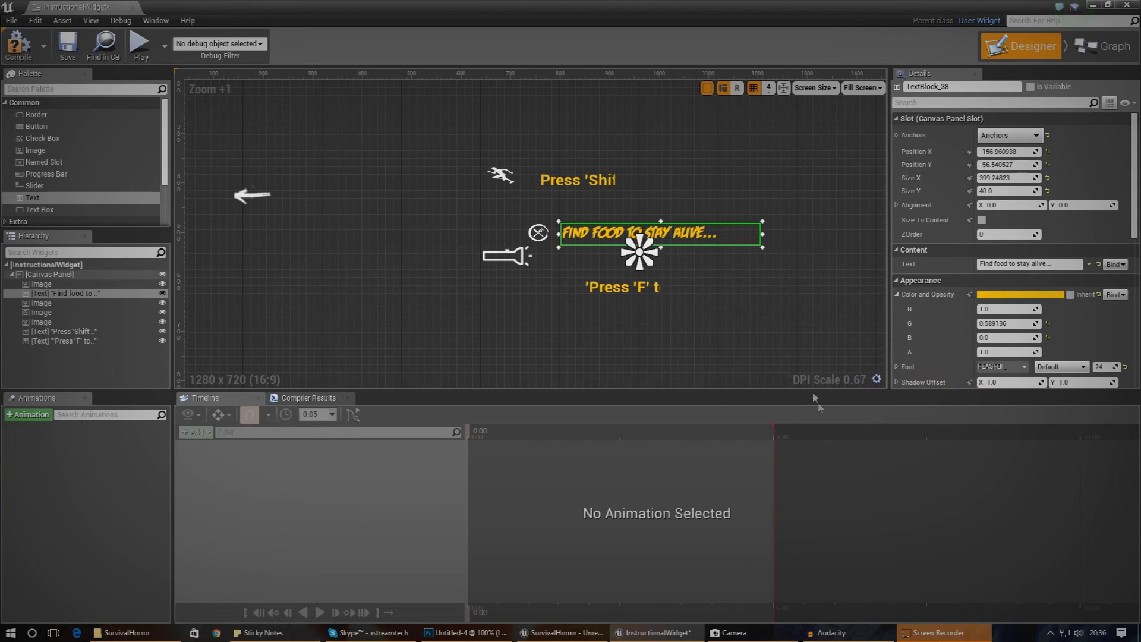
- Widen the flashlight text box and the sprint text box to fit their full texts, the sprint one to about 468 wide
click(648, 293)
drag(660, 287, 823, 286)
click(577, 180)
drag(621, 189, 775, 193)
- Change the font of the sprint text to FEASFBI_
scroll(1010, 332, down, 1)
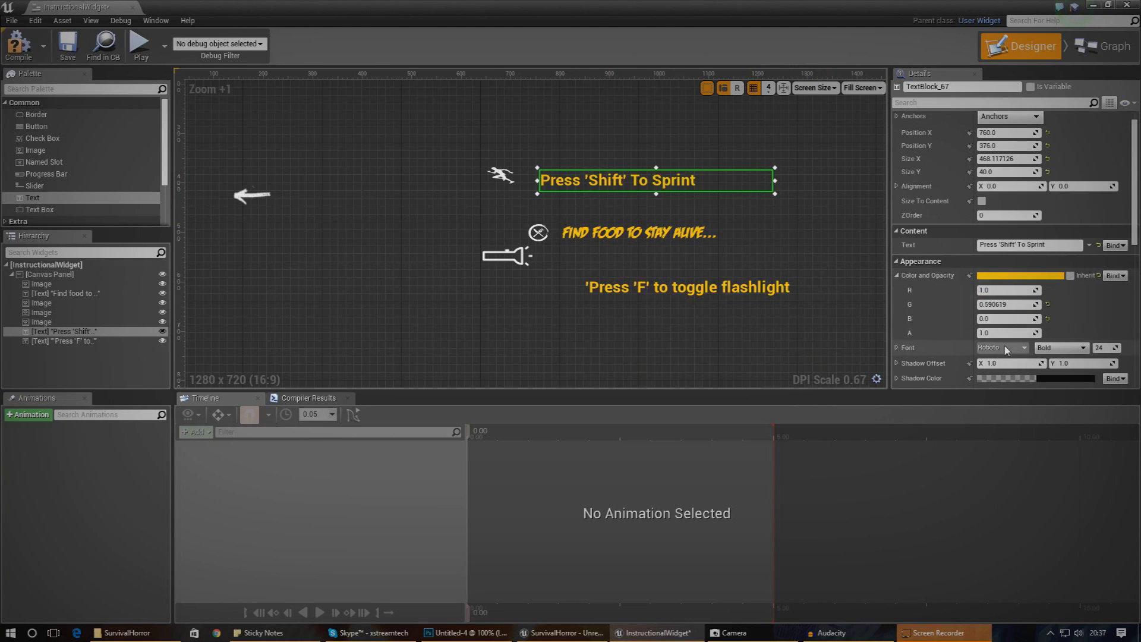
click(1004, 349)
click(993, 181)
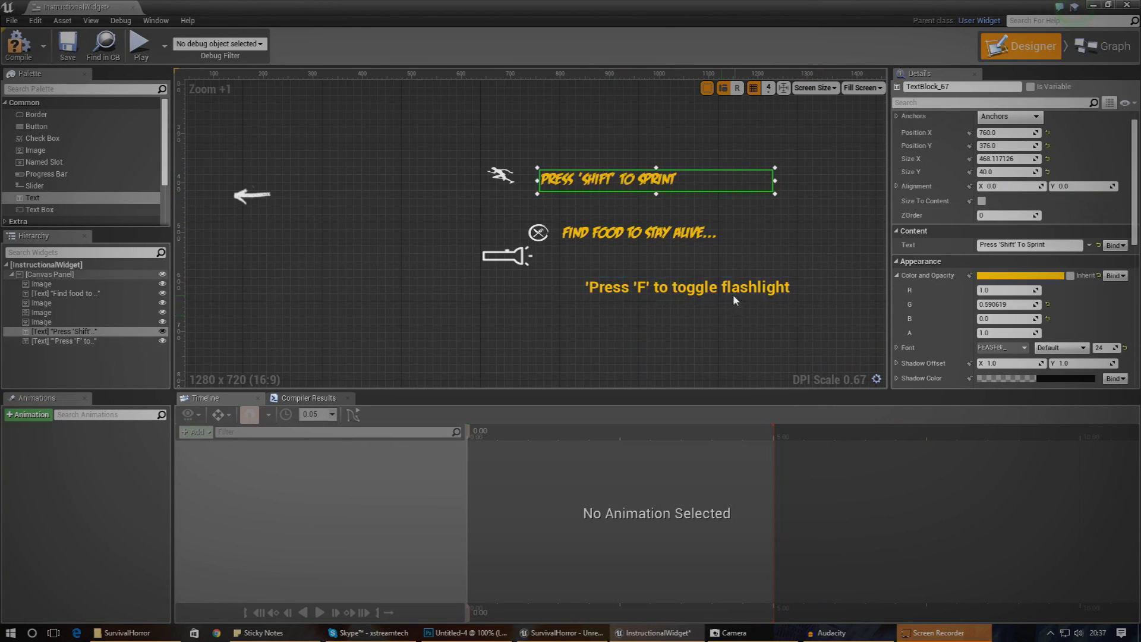
- Change the font of the flashlight text to FEASFBI_ and move the text next to the flashlight icon
click(753, 296)
click(1004, 350)
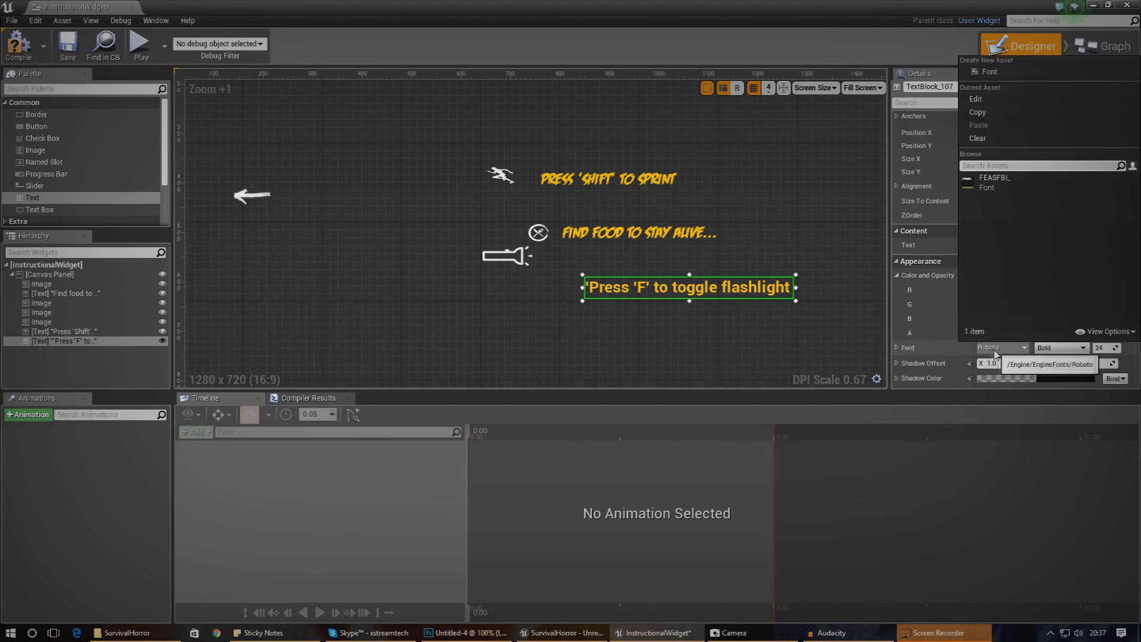
click(993, 180)
drag(624, 289, 579, 271)
click(280, 210)
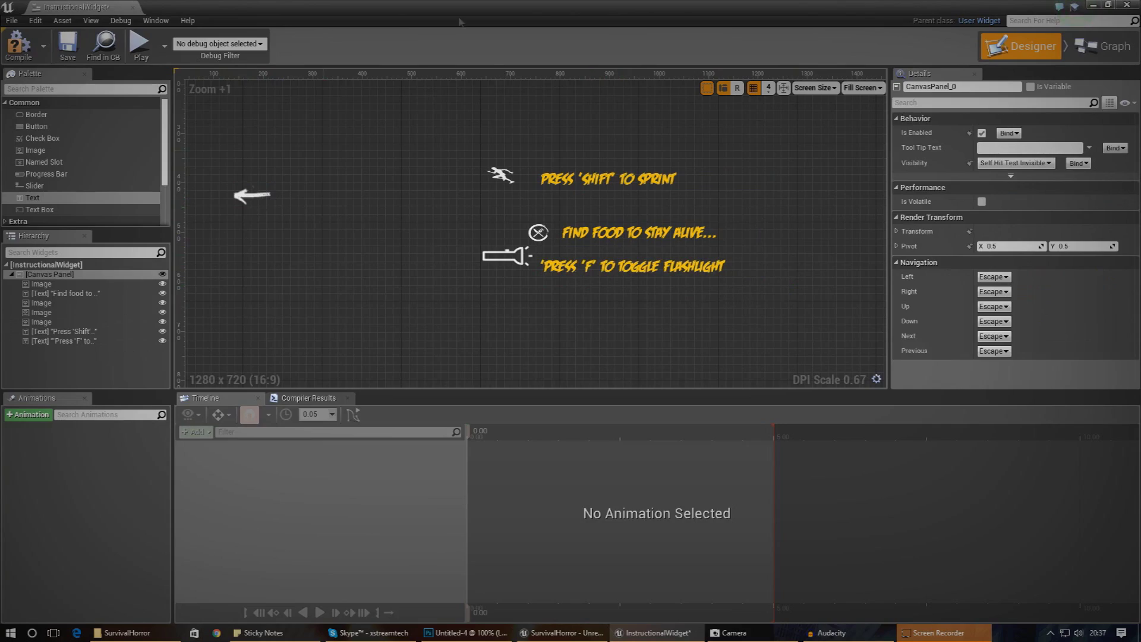
click(654, 632)
scroll(578, 222, down, 2)
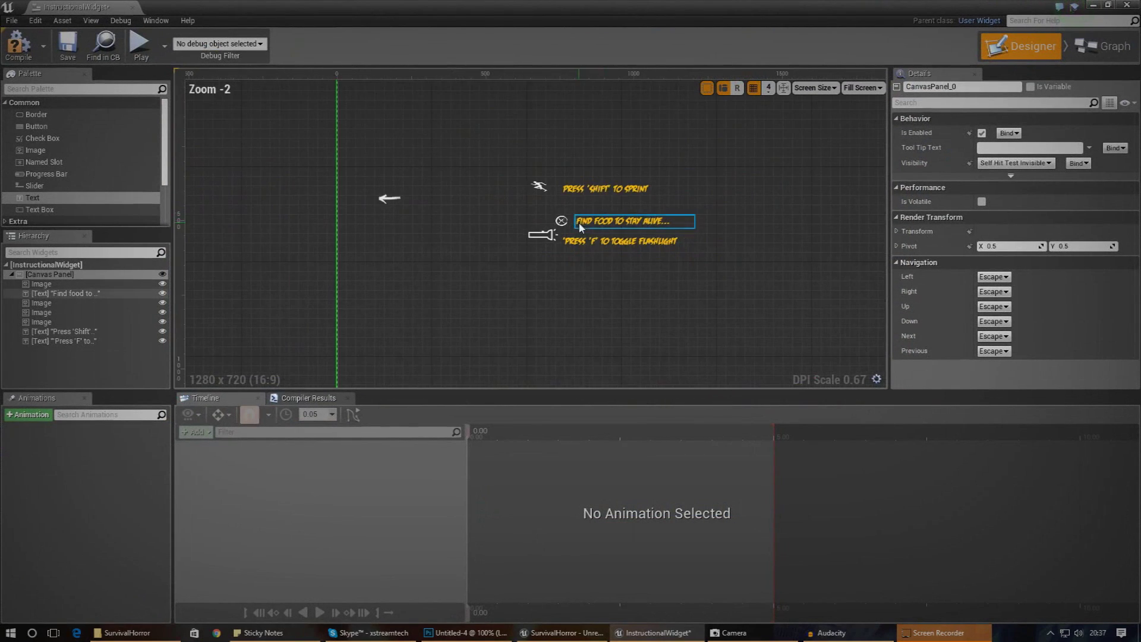
scroll(752, 218, down, 3)
drag(753, 221, 625, 243)
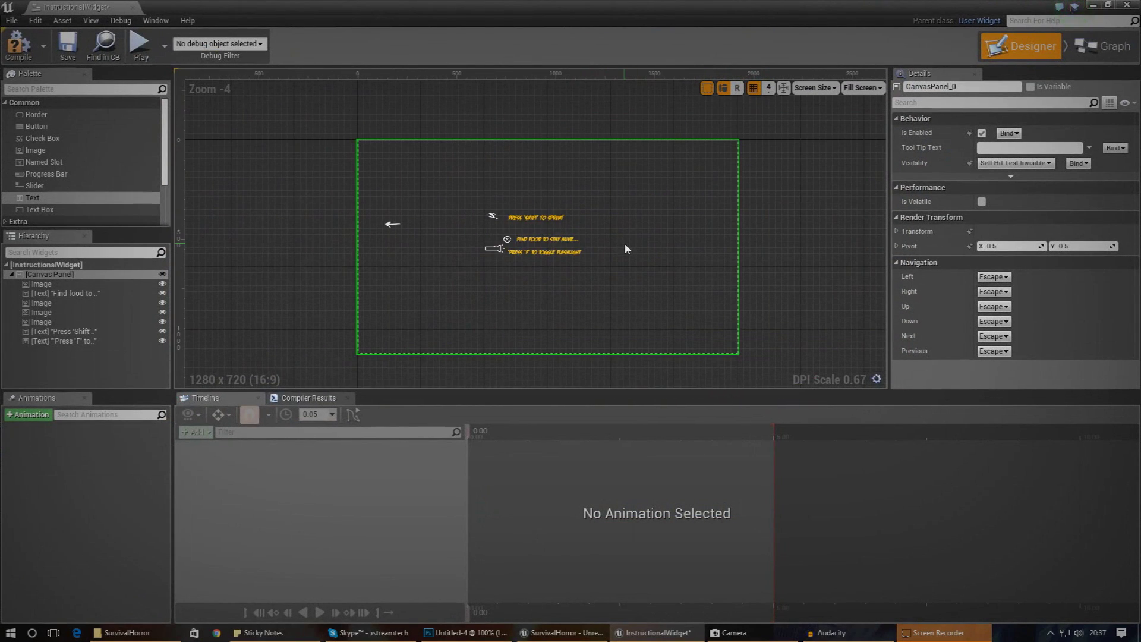
scroll(625, 244, up, 2)
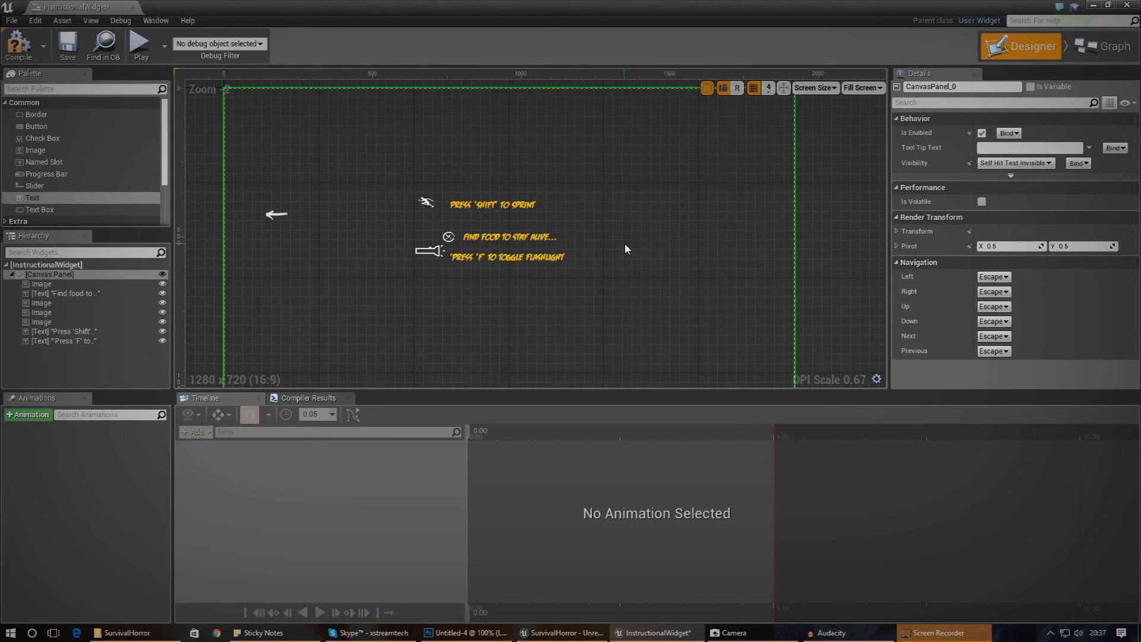